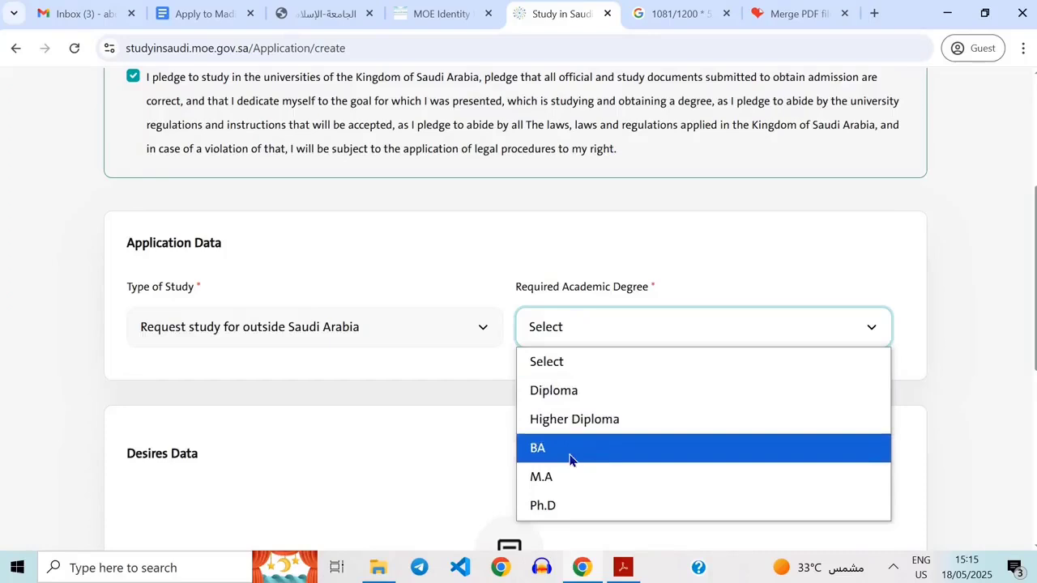
Choose BA as the required academic degree and start adding a new desire.
left_click(572, 451)
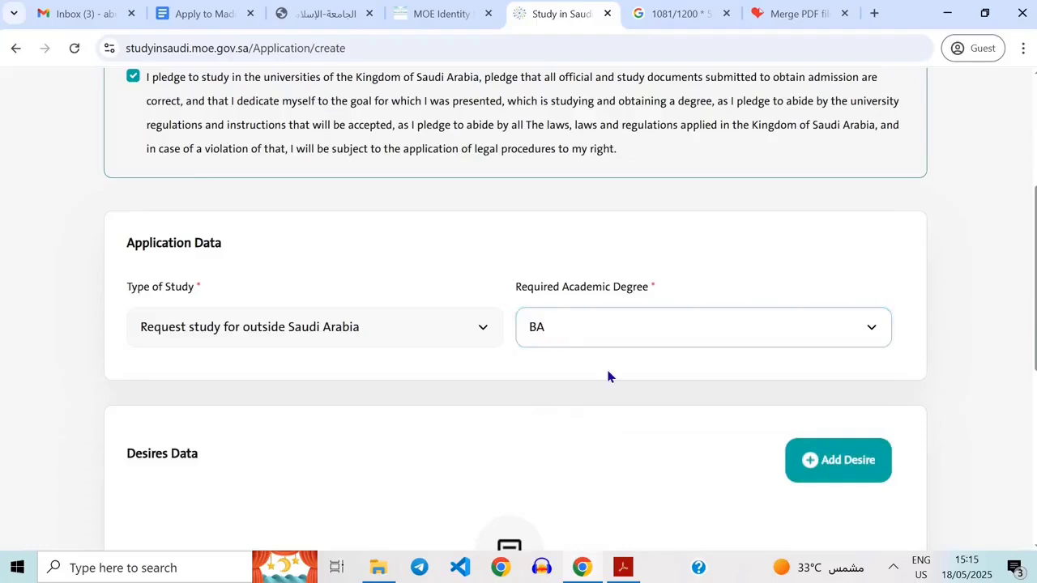
scroll(599, 376, "down", 2)
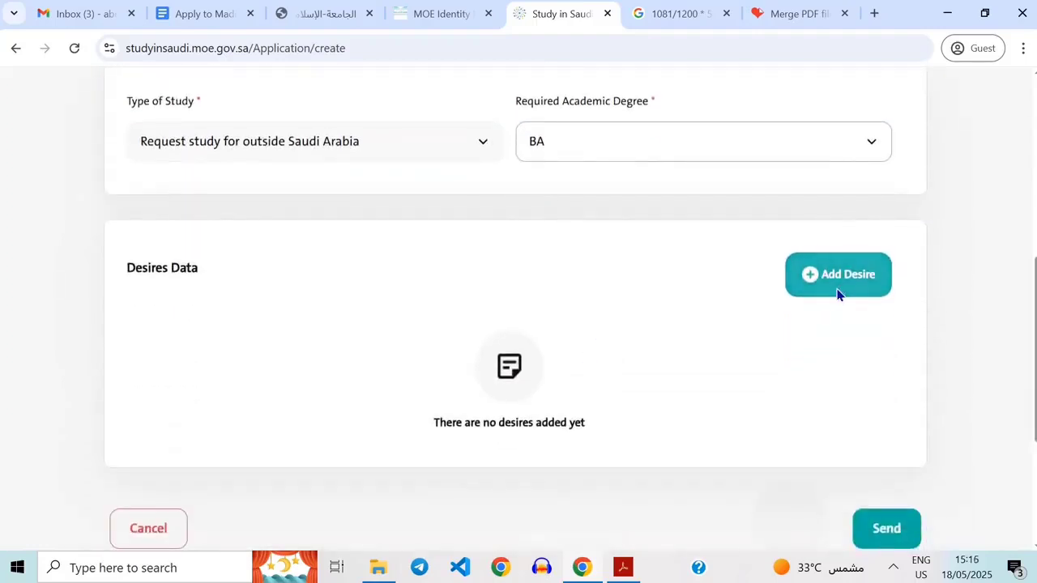
left_click(839, 295)
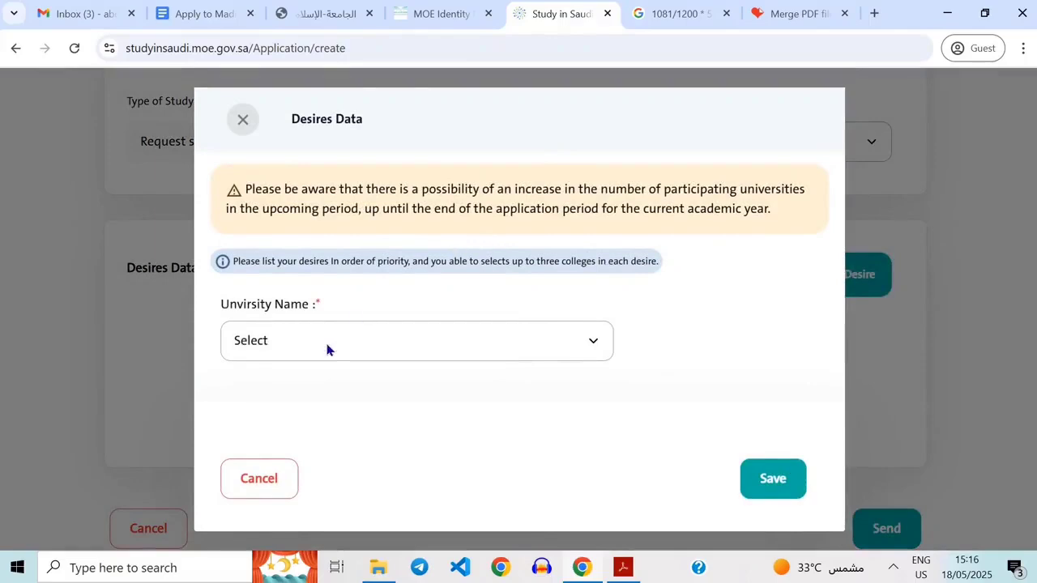
Select Islamic University of Madinah as the university for the new desire.
left_click(392, 346)
left_click(391, 346)
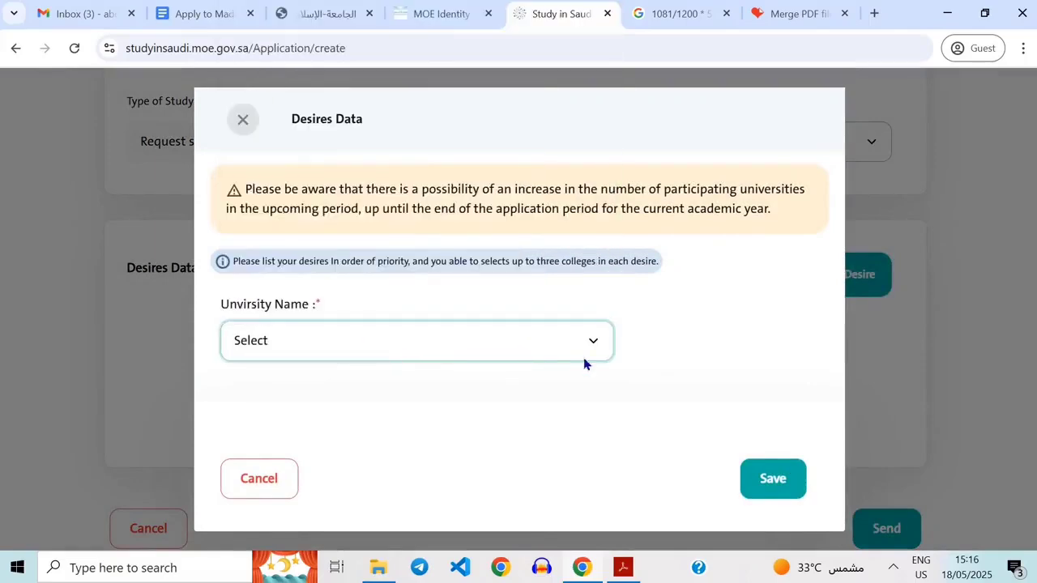
left_click(406, 346)
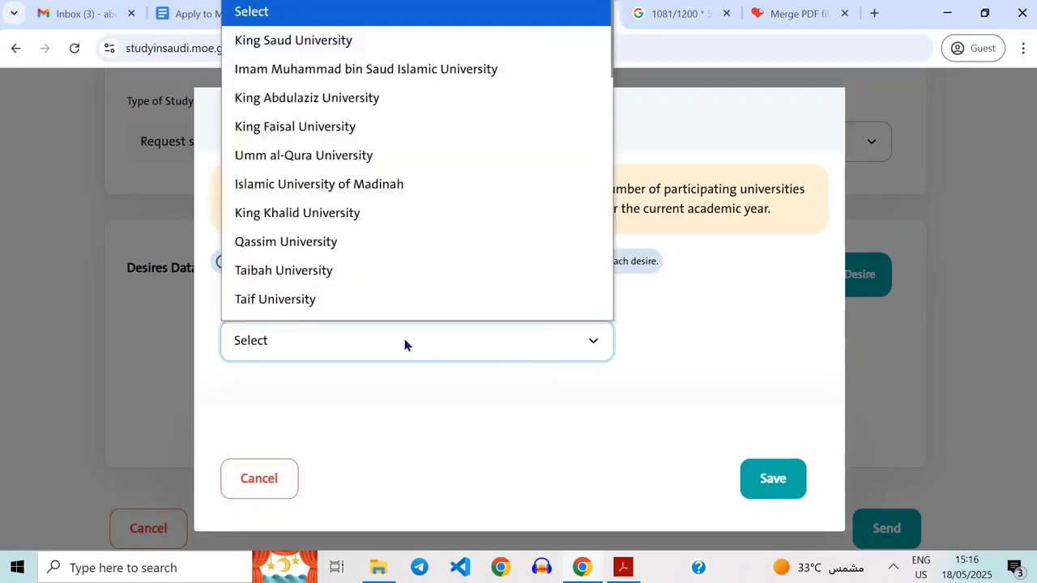
left_click(405, 346)
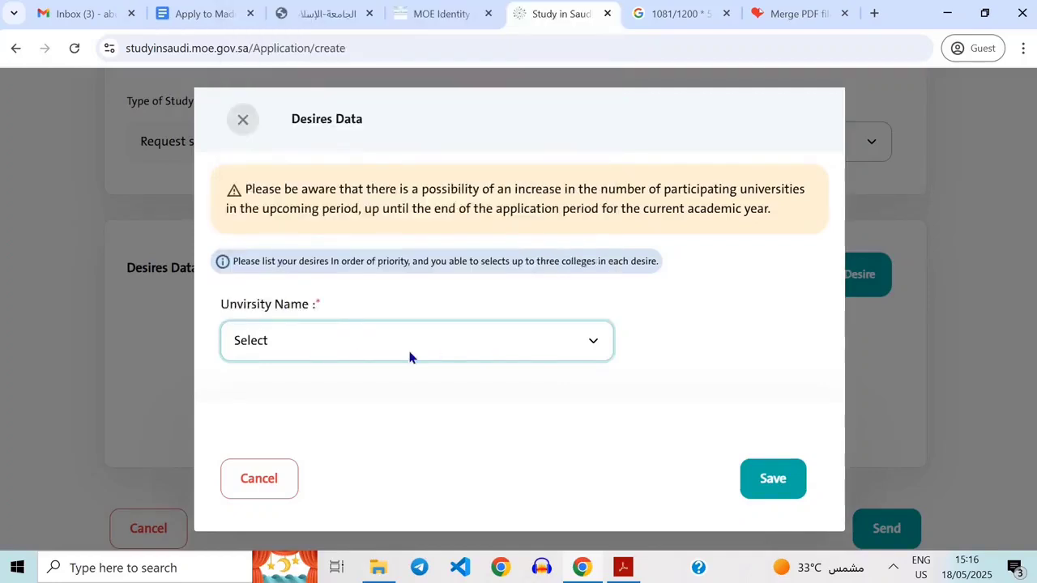
left_click(645, 353)
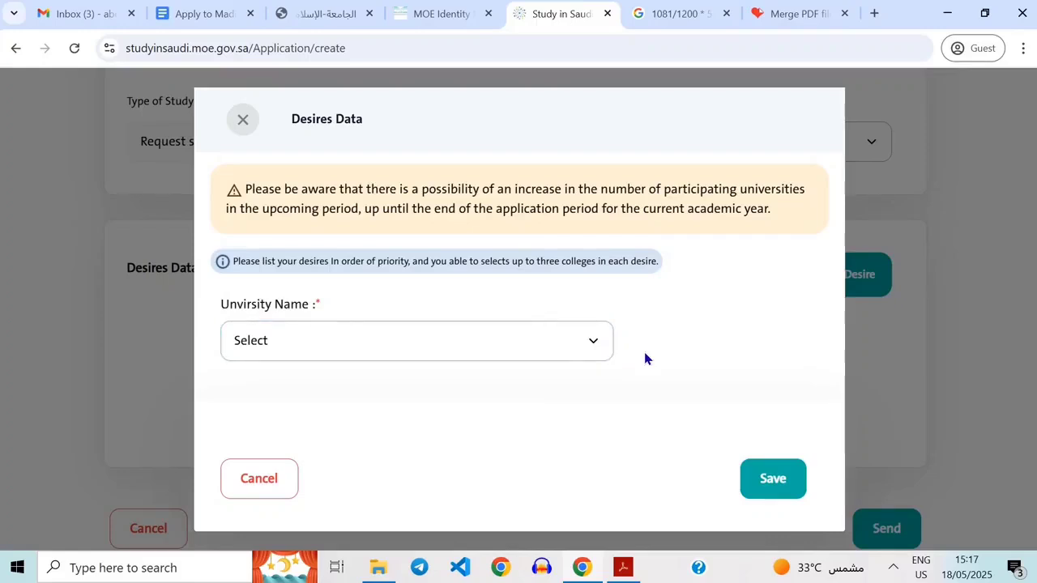
left_click(368, 353)
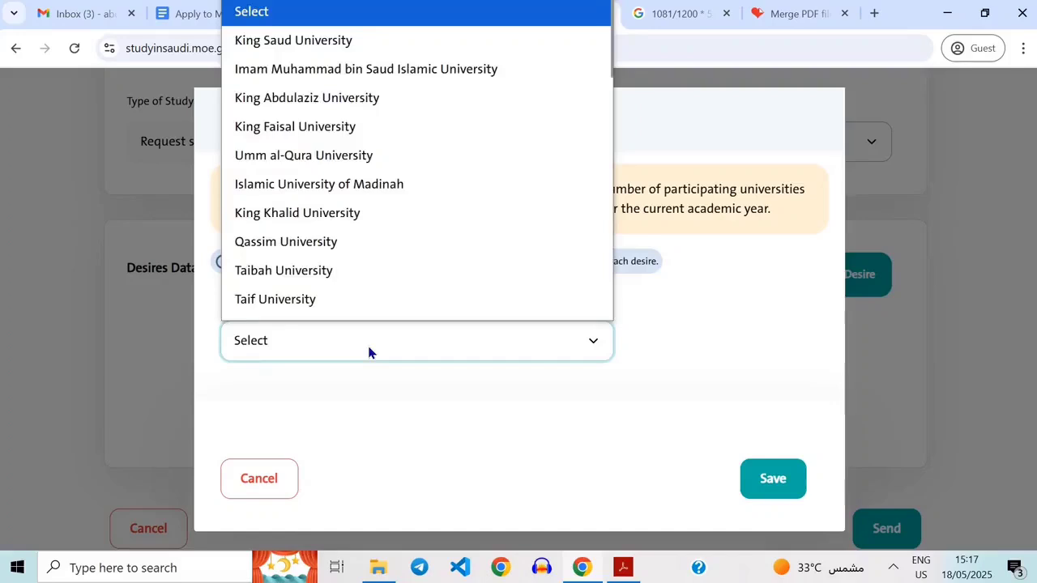
scroll(481, 116, "down", 1)
scroll(450, 59, "up", 1)
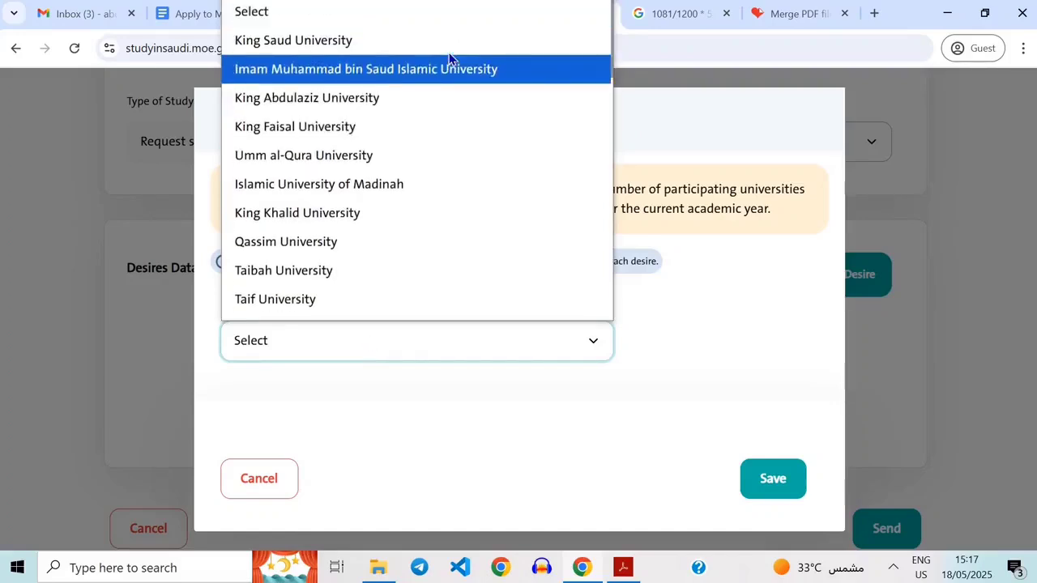
left_click(371, 188)
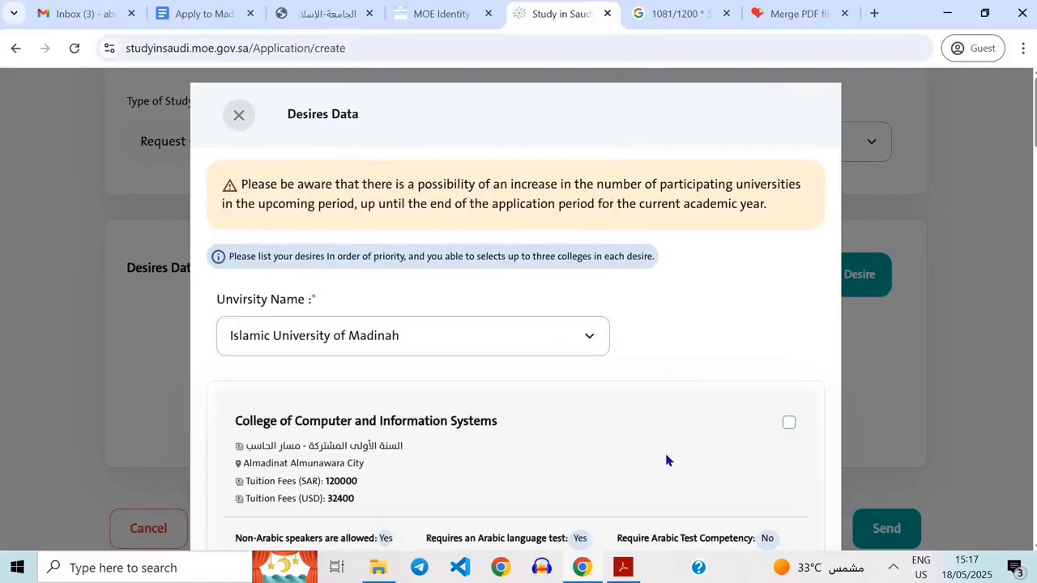
Review the listed colleges of the Islamic University of Madinah, comparing their tuition fees, language requirements and conditions.
scroll(664, 456, "down", 3)
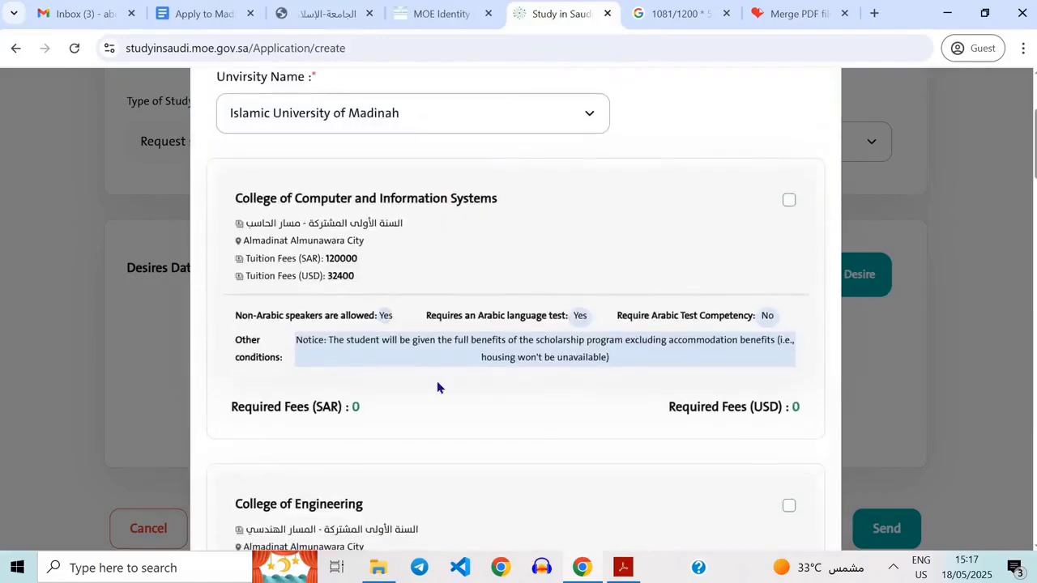
scroll(437, 387, "down", 2)
scroll(395, 261, "up", 2)
scroll(395, 261, "up", 2)
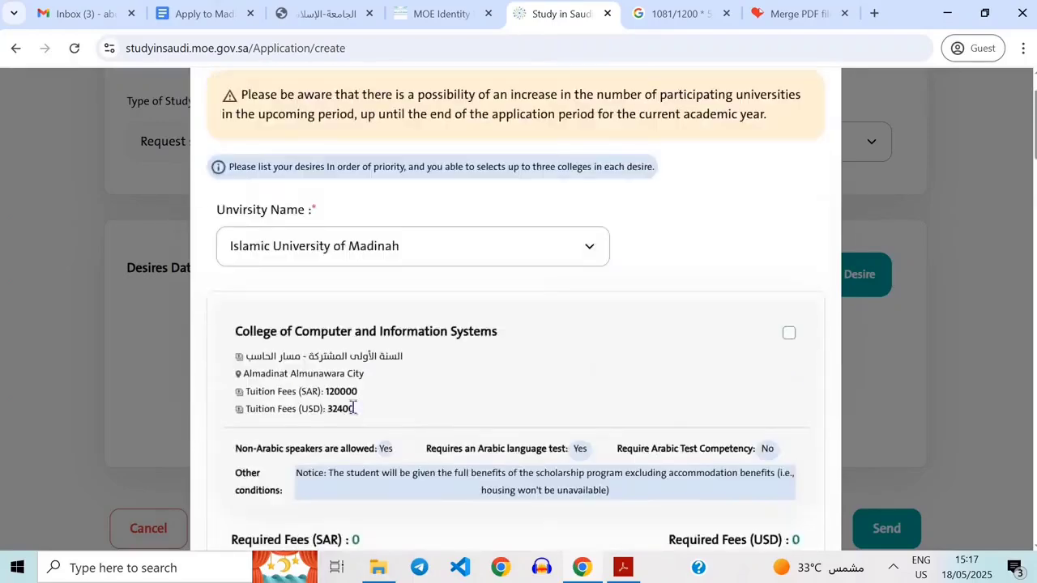
scroll(288, 316, "up", 1)
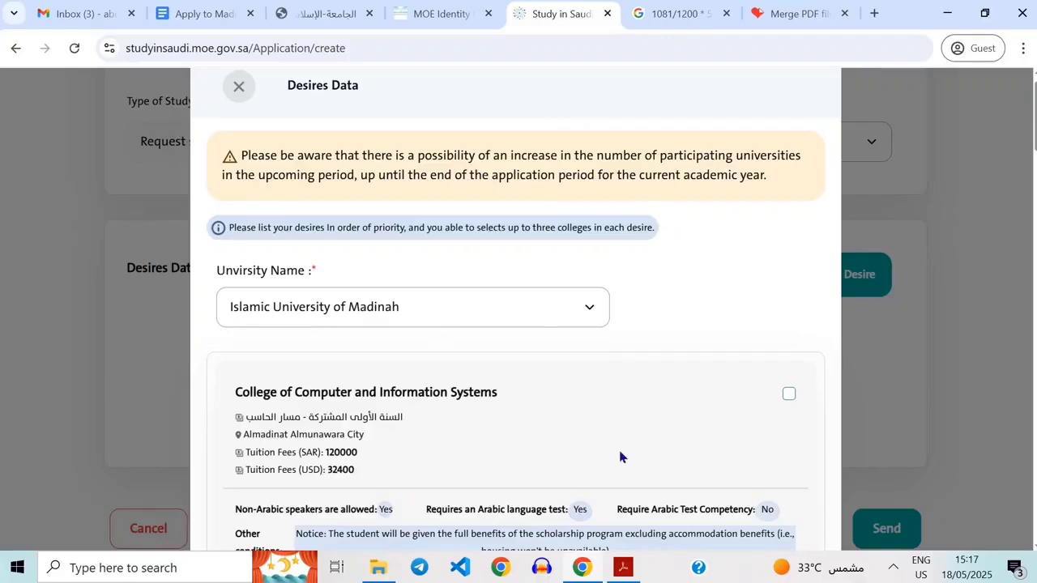
scroll(443, 426, "down", 2)
scroll(442, 426, "down", 5)
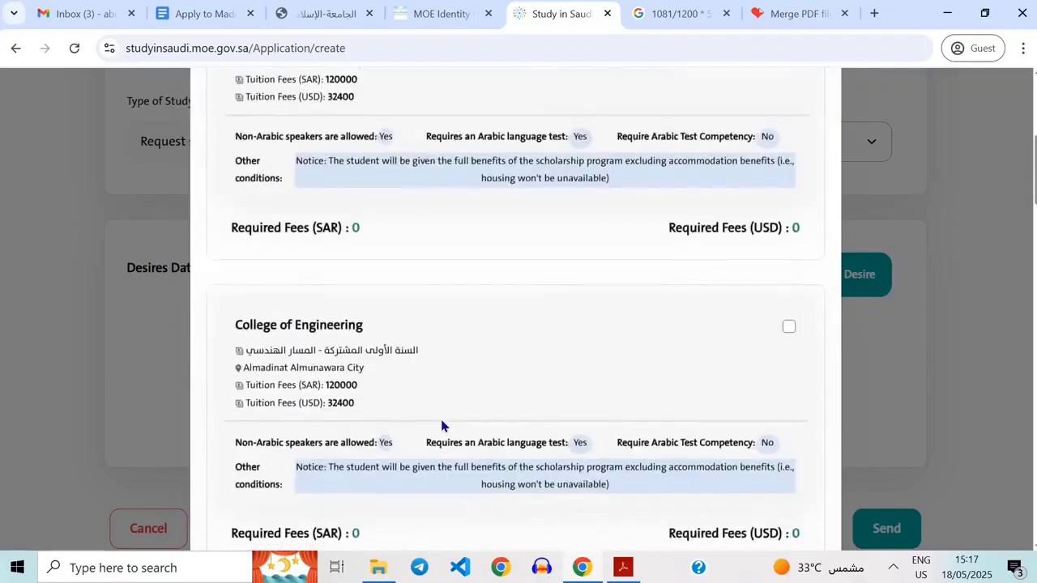
scroll(442, 423, "up", 7)
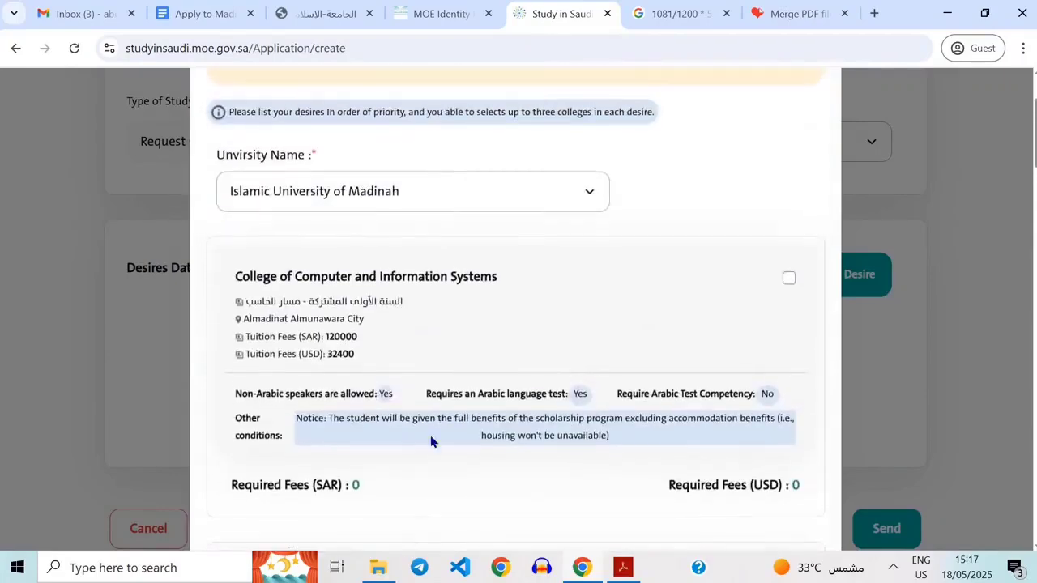
scroll(543, 433, "down", 2)
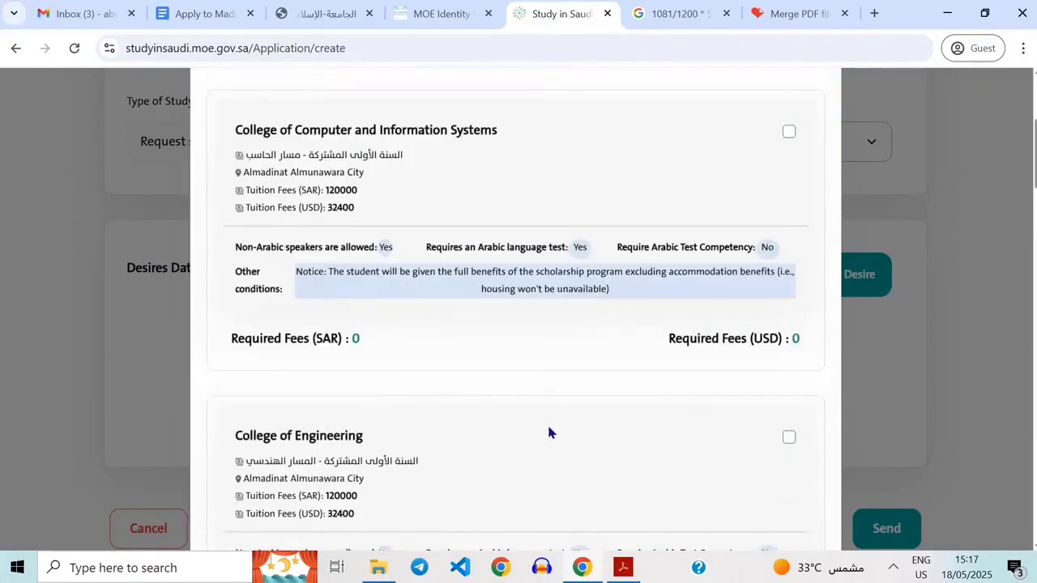
scroll(549, 434, "down", 3)
scroll(549, 429, "down", 3)
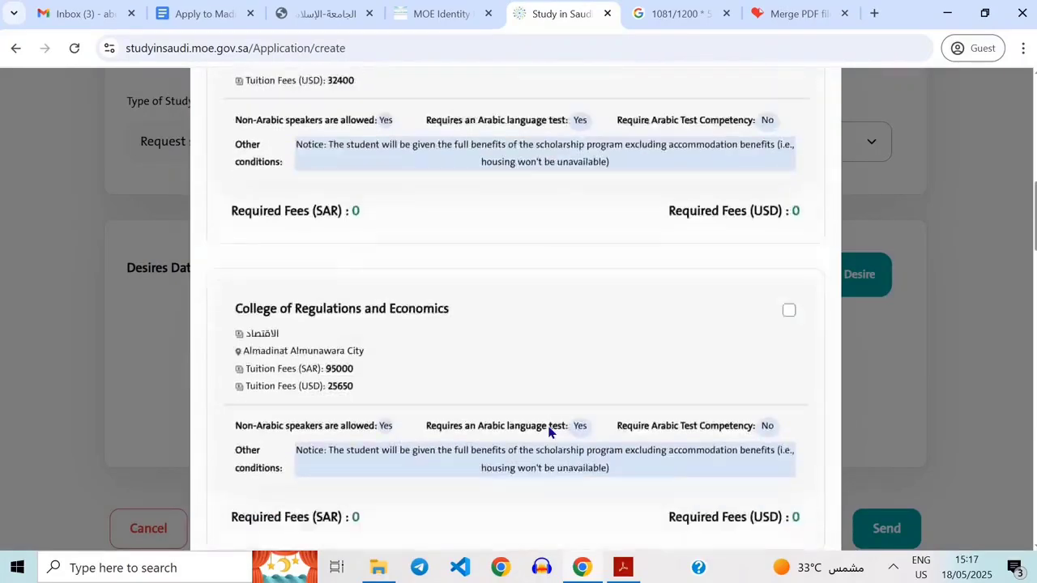
scroll(554, 362, "up", 6)
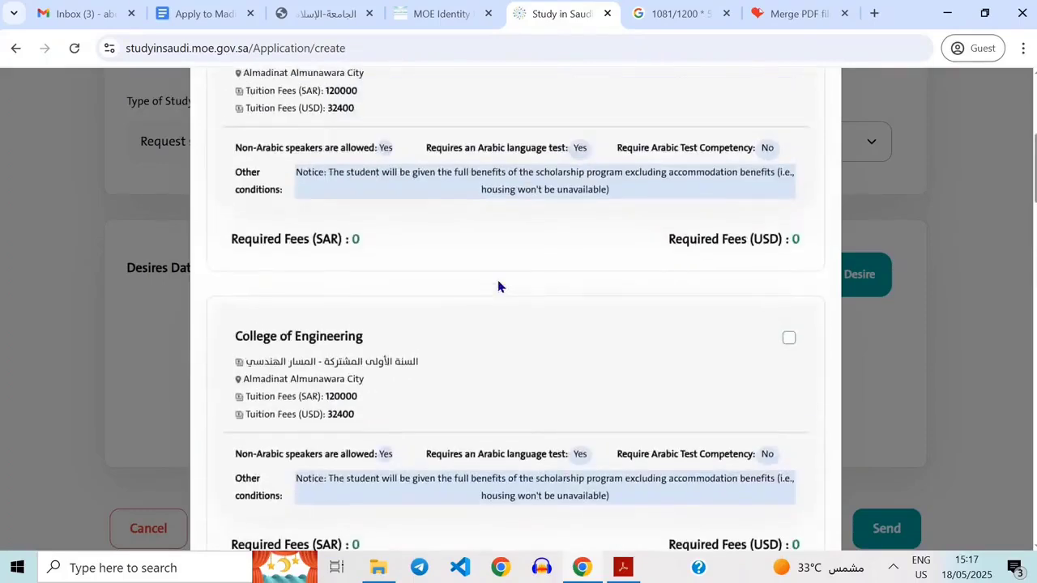
scroll(432, 357, "up", 2)
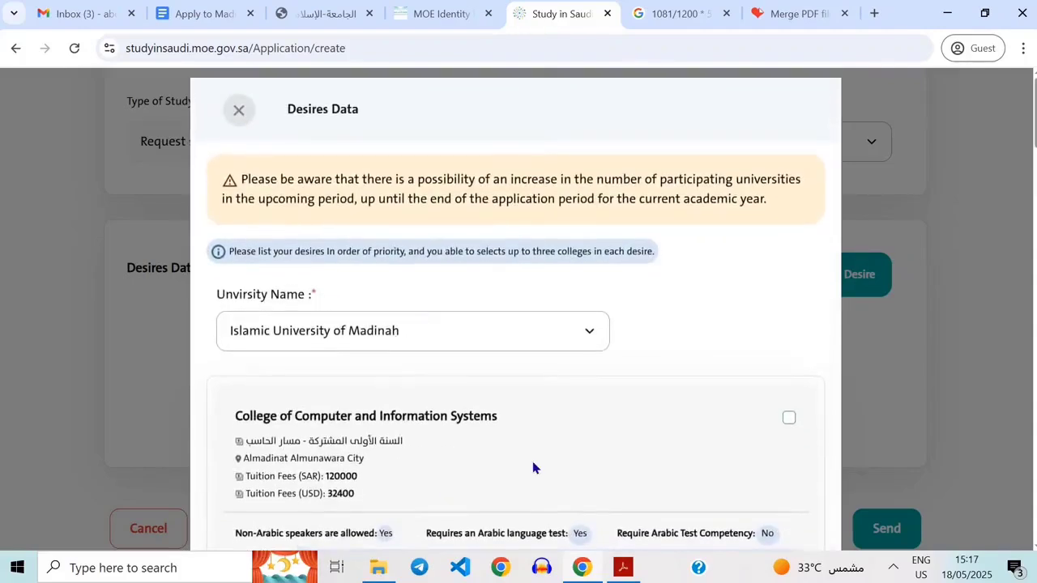
scroll(533, 462, "down", 3)
scroll(539, 471, "down", 2)
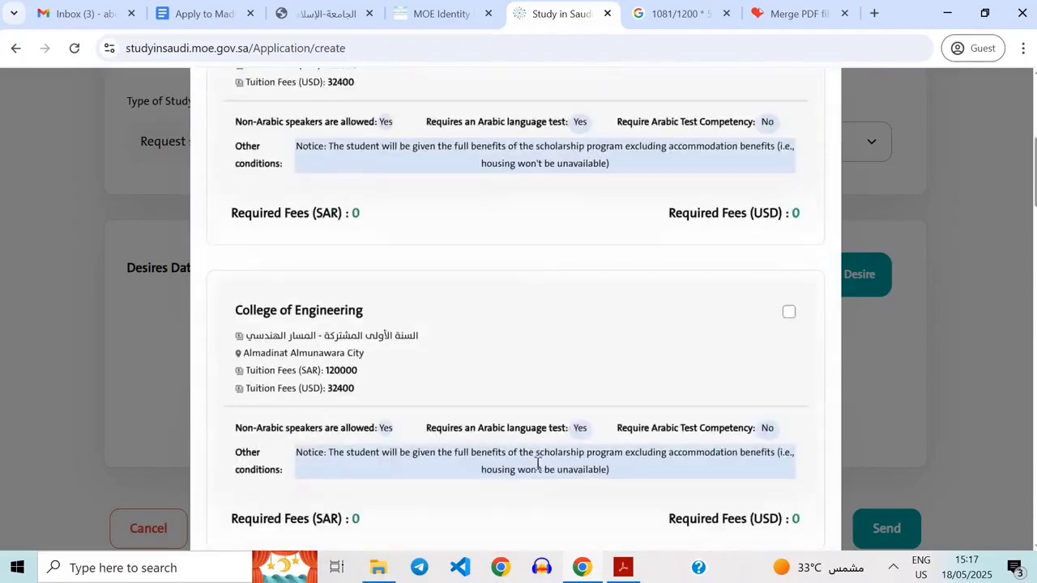
scroll(540, 472, "down", 3)
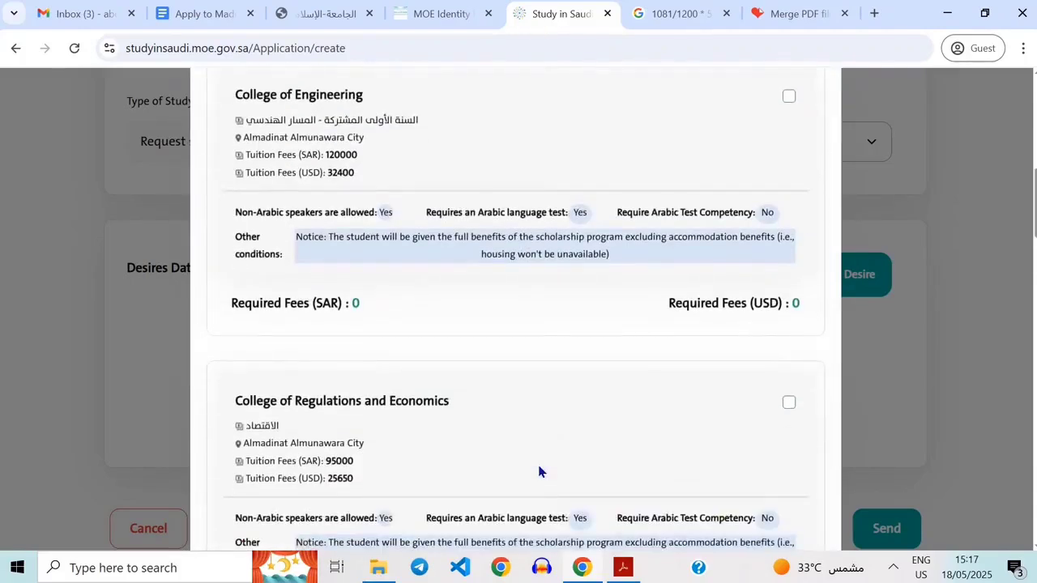
scroll(539, 471, "up", 6)
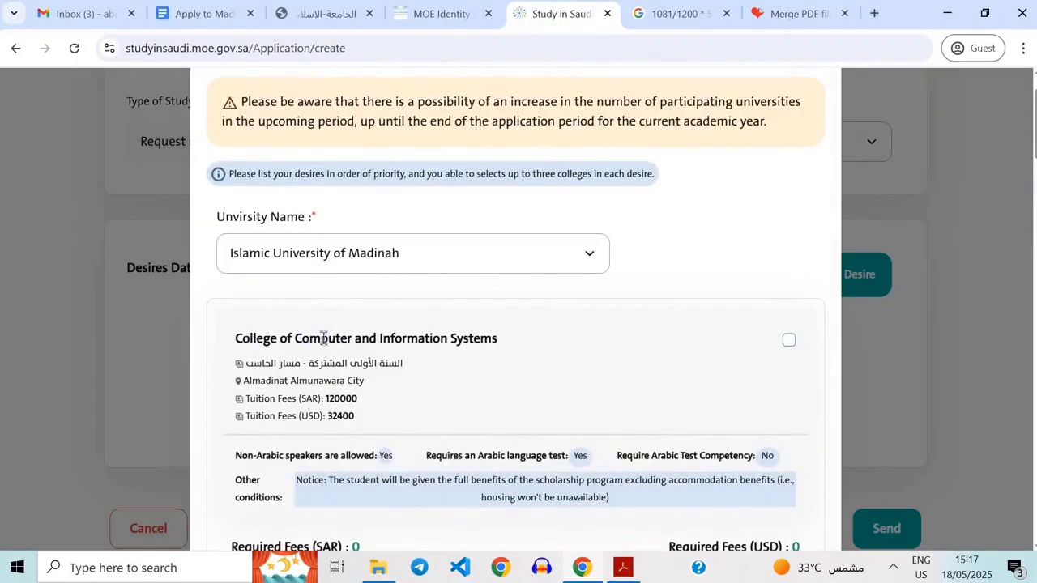
scroll(540, 416, "down", 3)
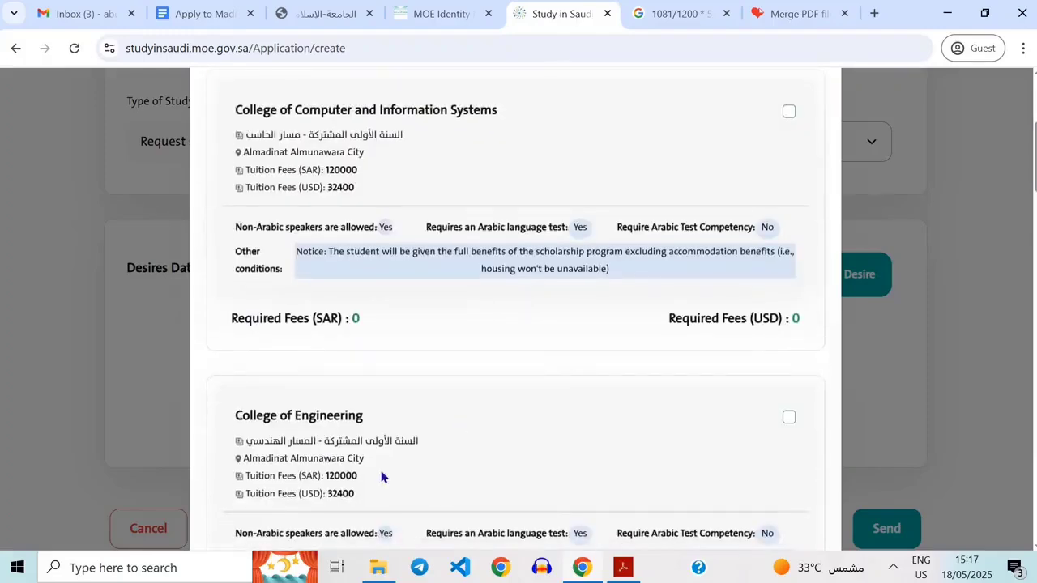
scroll(543, 331, "down", 2)
scroll(544, 330, "up", 3)
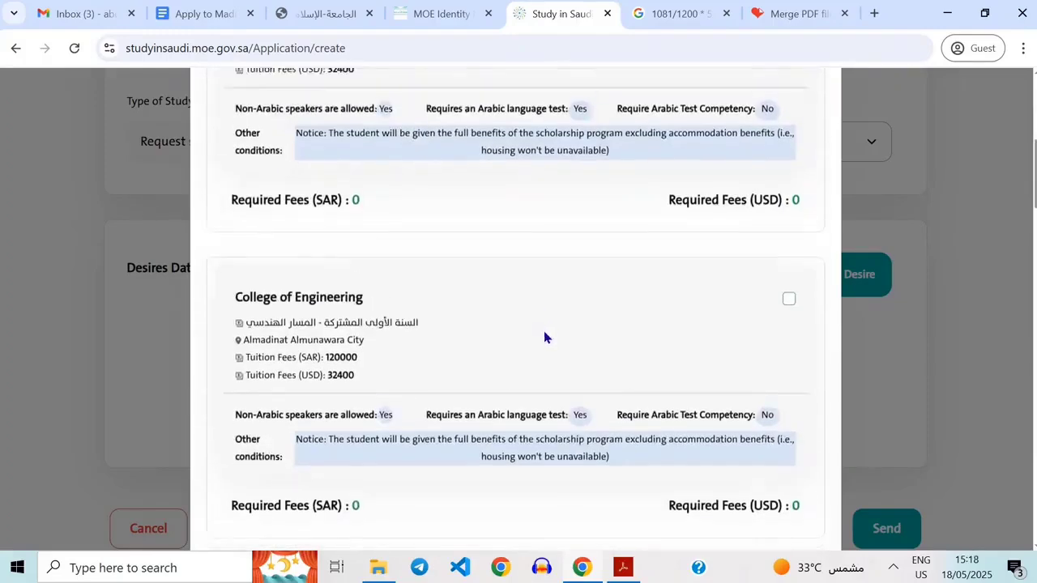
scroll(340, 373, "up", 1)
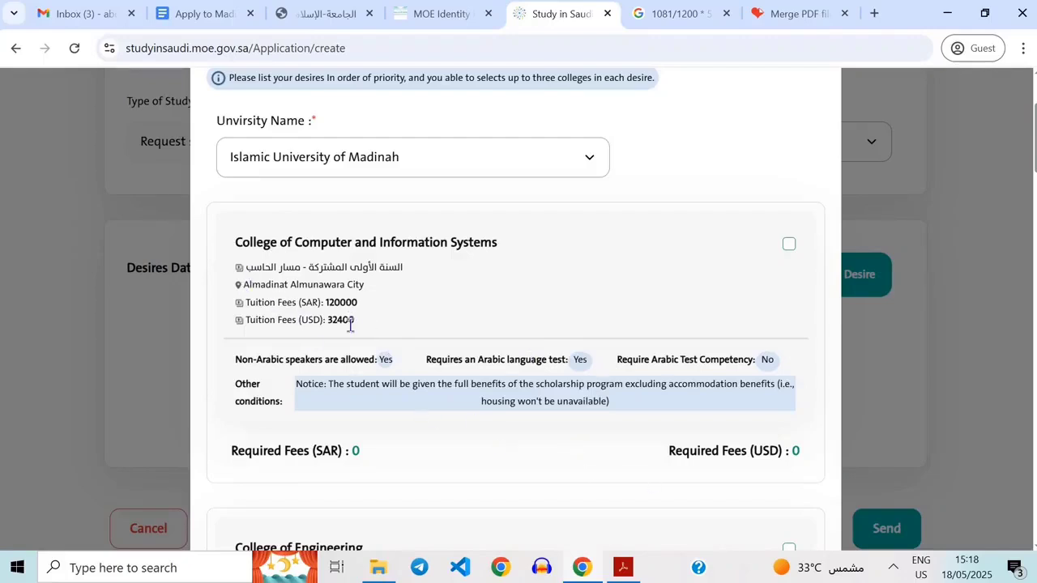
scroll(425, 480, "up", 1)
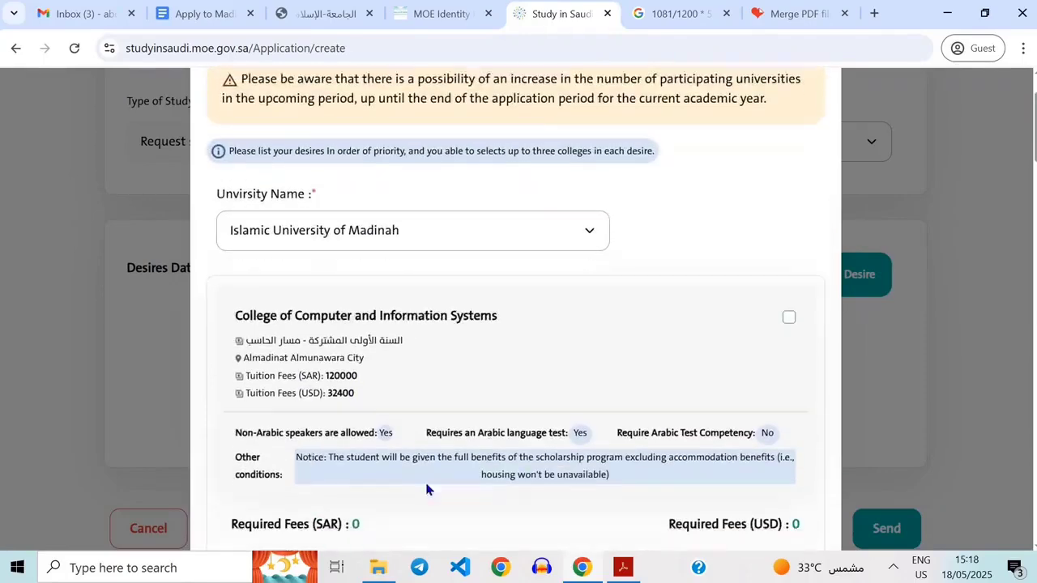
scroll(434, 454, "down", 1)
scroll(438, 433, "up", 2)
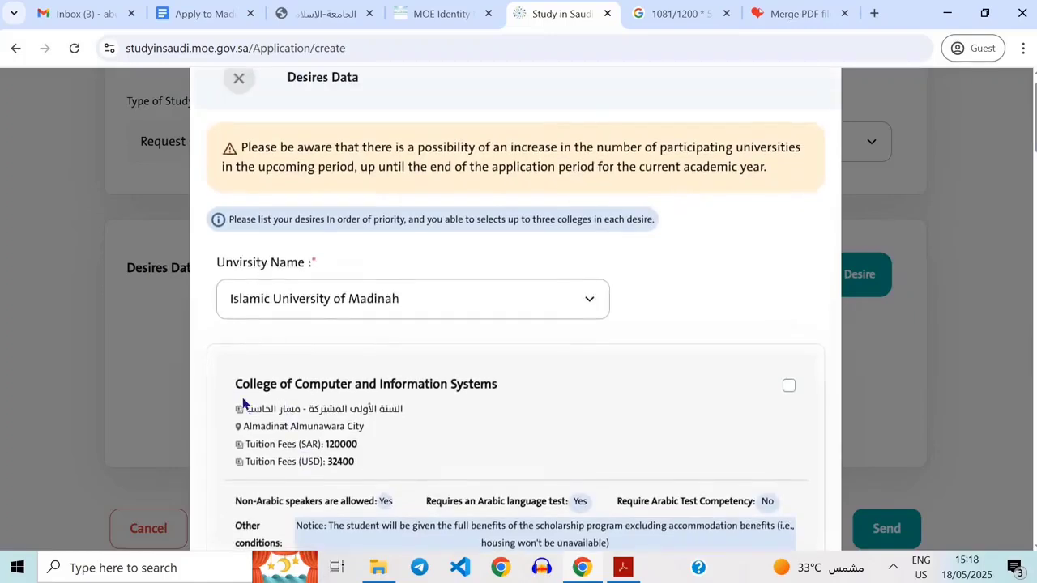
scroll(436, 499, "down", 1)
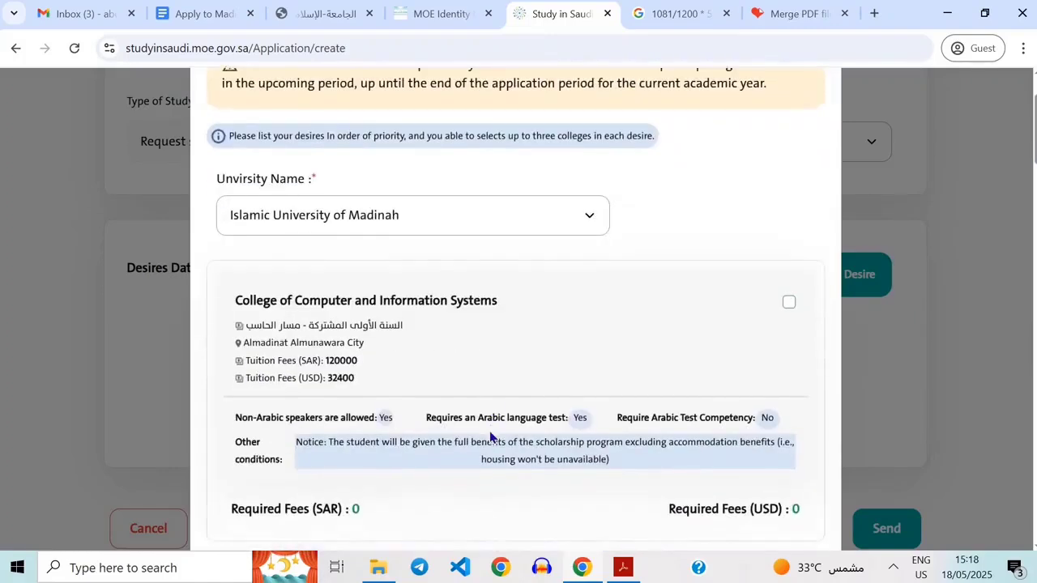
scroll(491, 438, "down", 1)
scroll(356, 347, "up", 1)
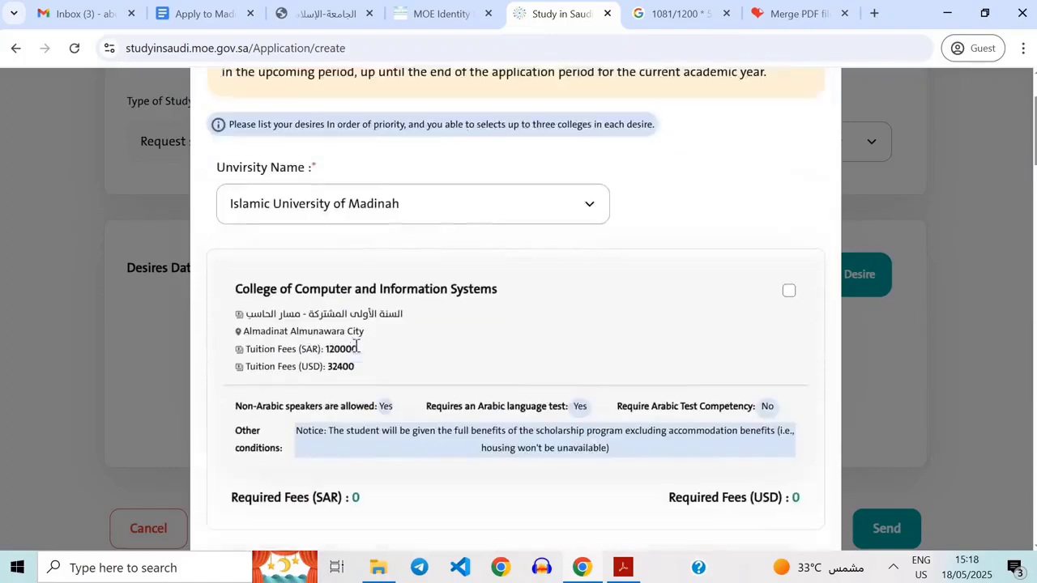
scroll(356, 346, "up", 1)
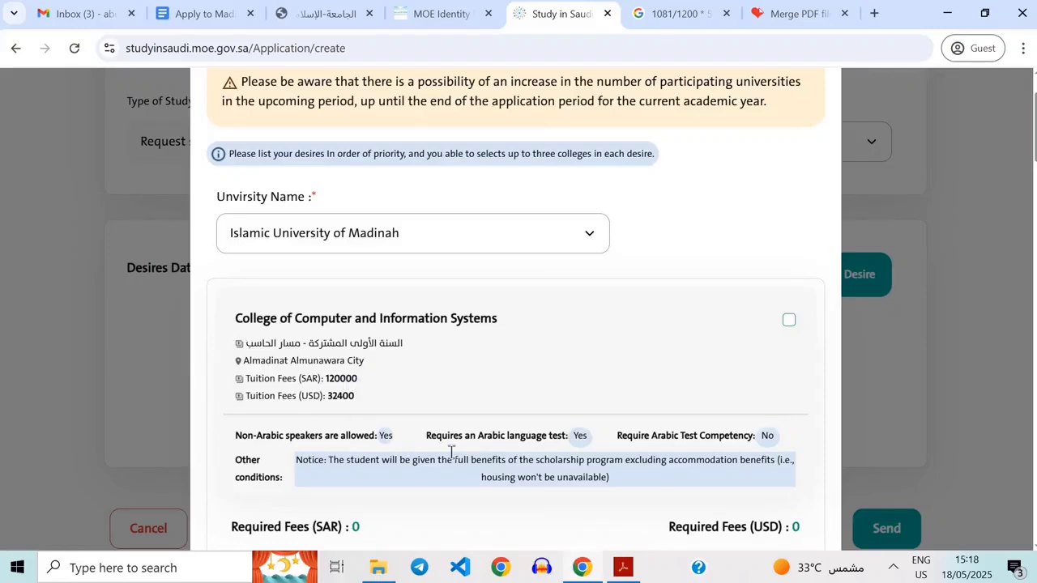
scroll(426, 507, "down", 1)
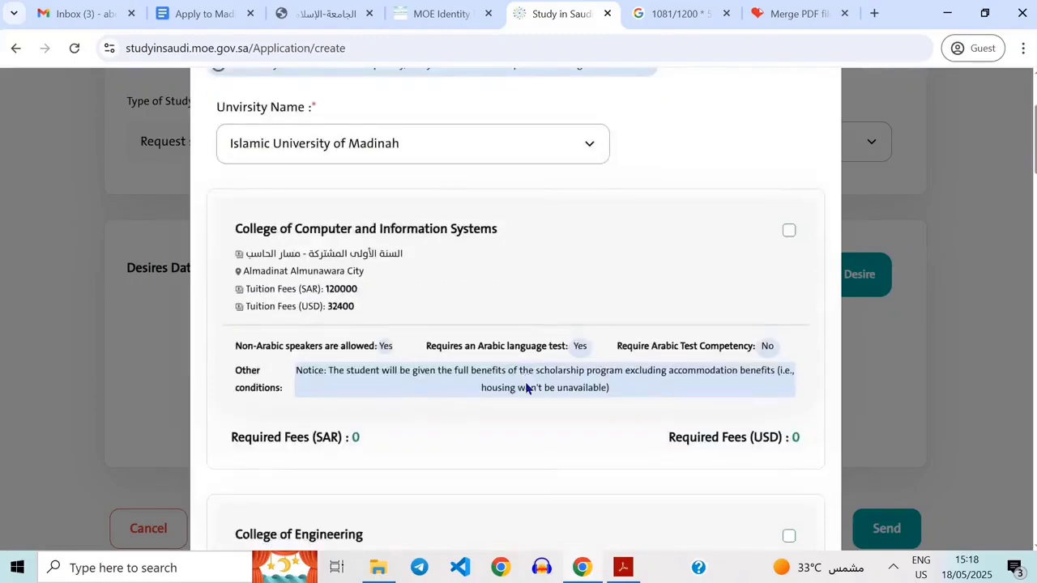
scroll(525, 387, "up", 1)
scroll(555, 374, "up", 1)
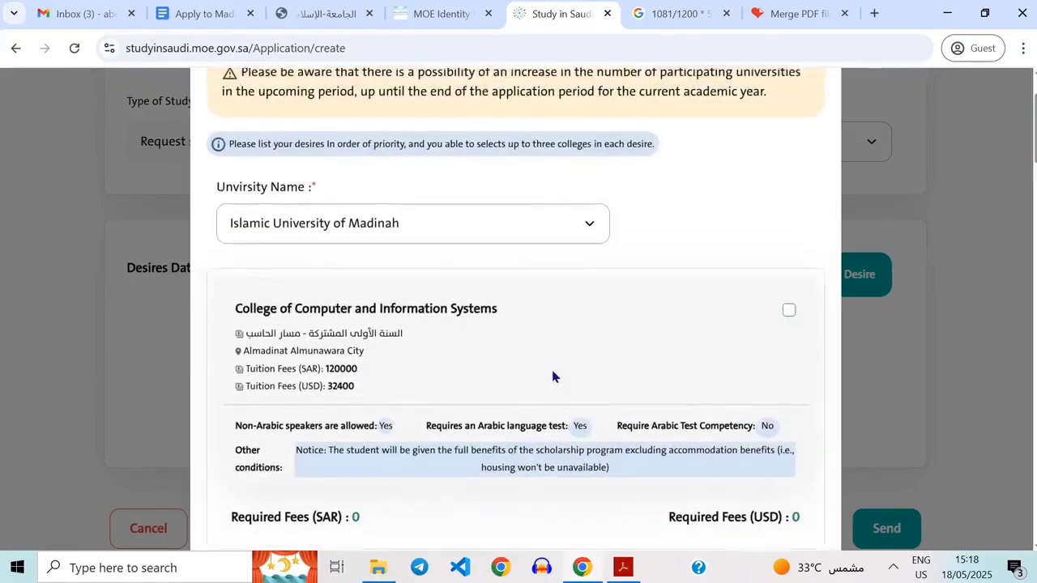
scroll(481, 455, "down", 1)
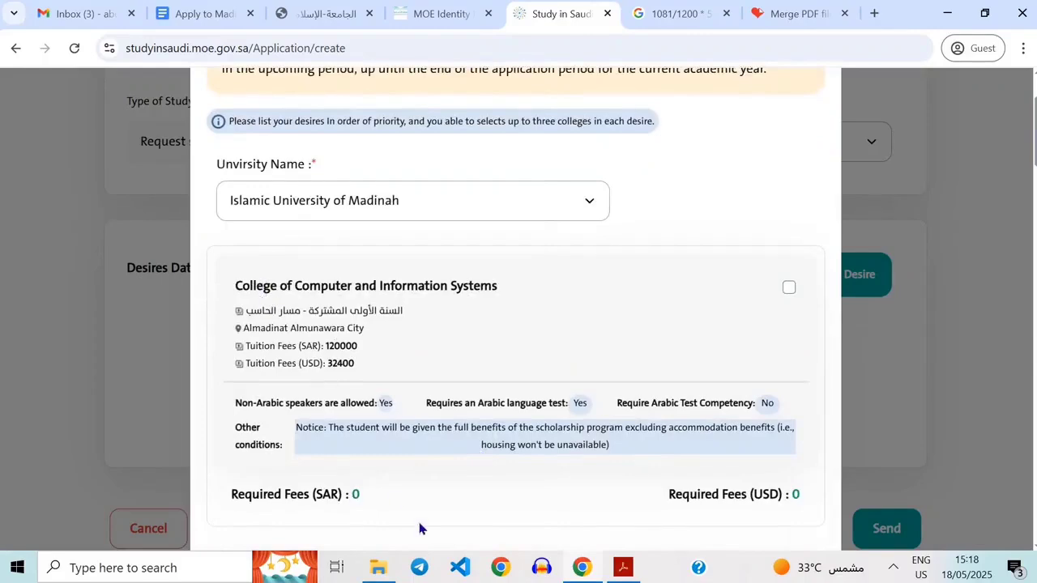
scroll(420, 528, "down", 1)
scroll(419, 528, "up", 1)
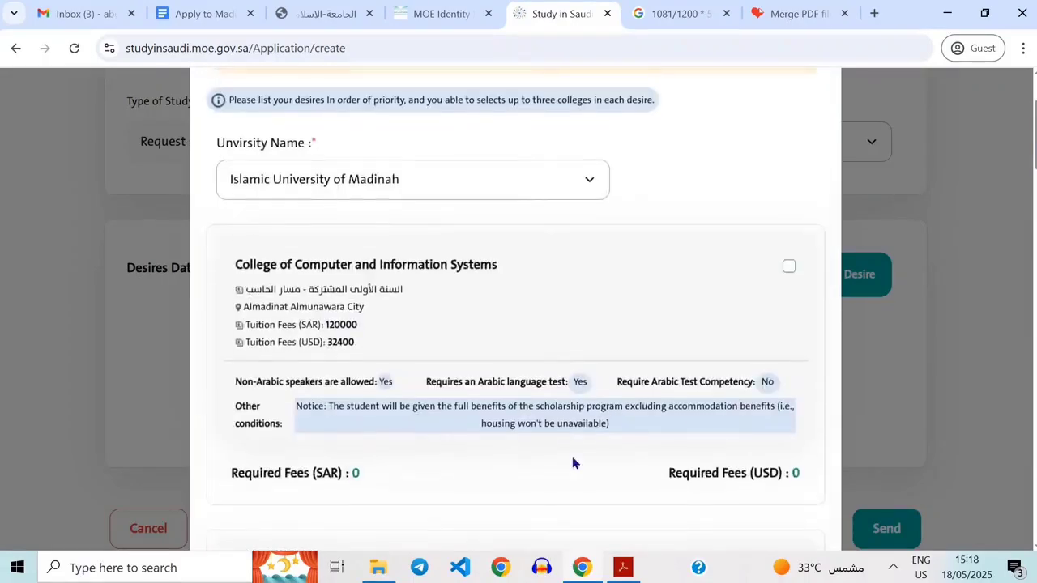
scroll(572, 456, "up", 1)
scroll(572, 456, "up", 1)
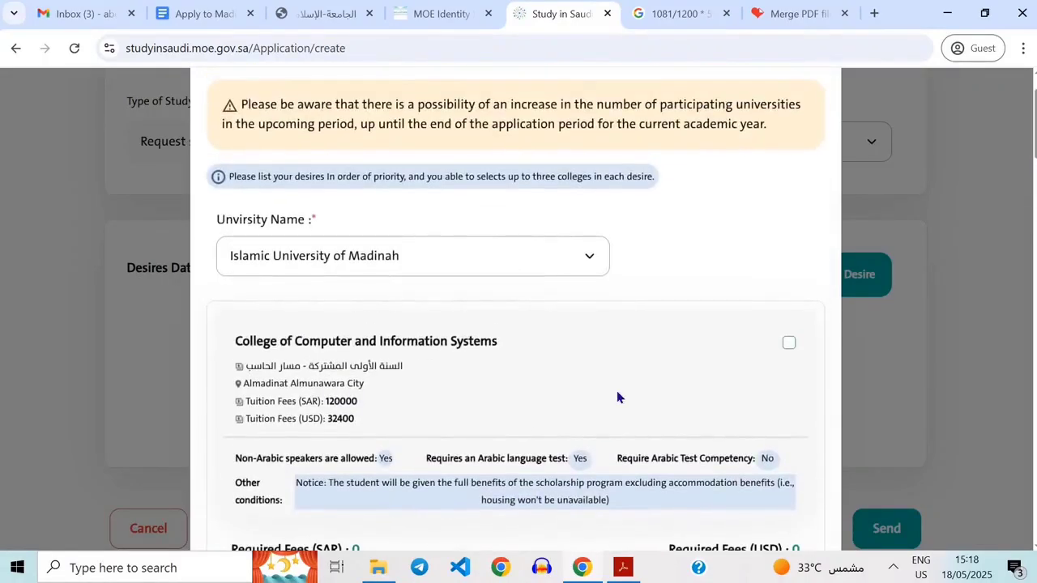
Select College of Sharia as the college for this desire at the Islamic University of Madinah.
scroll(546, 416, "down", 3)
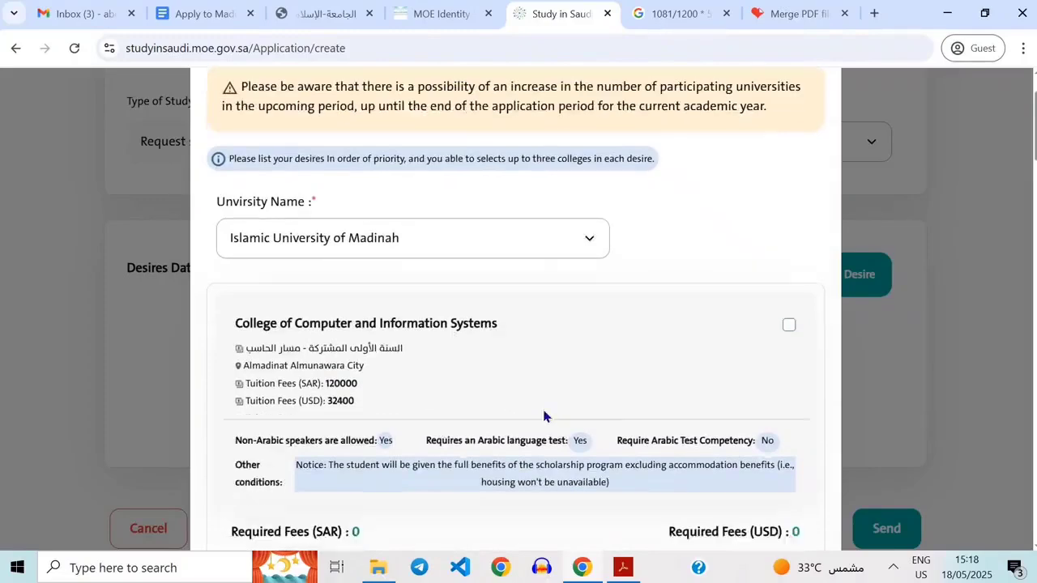
scroll(634, 380, "down", 1)
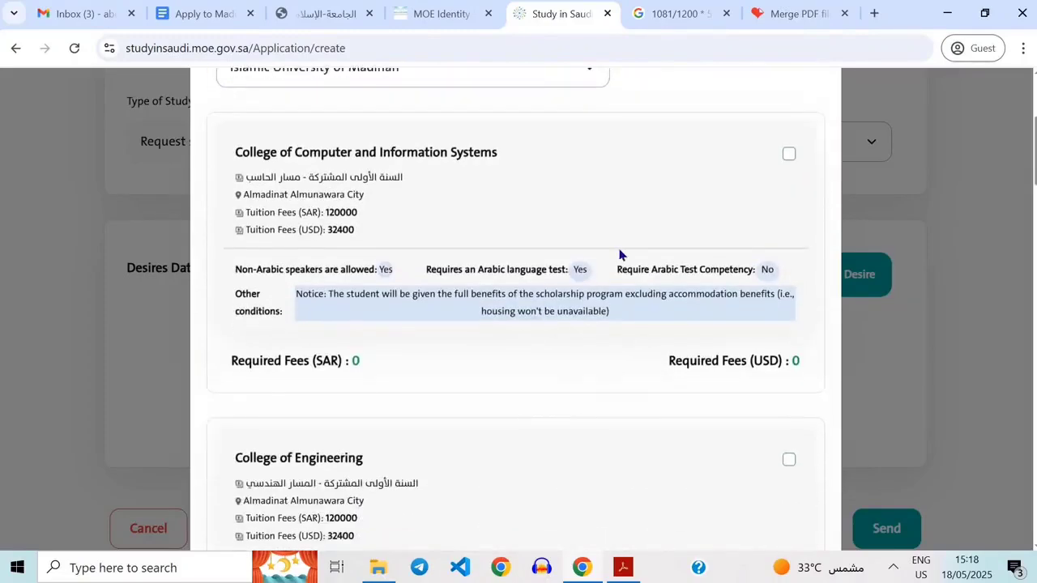
scroll(621, 255, "up", 2)
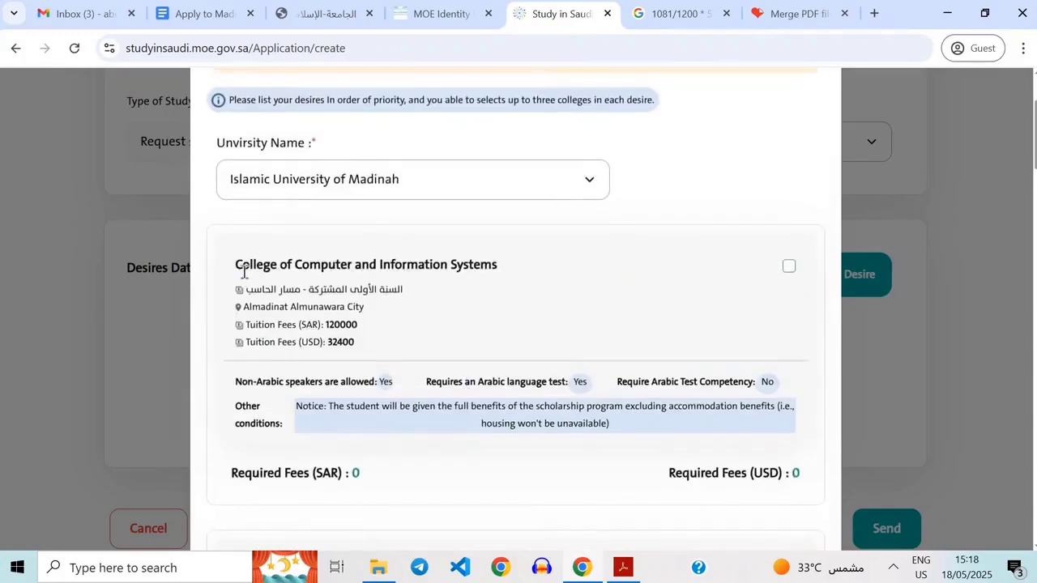
left_click_drag(238, 271, 798, 474)
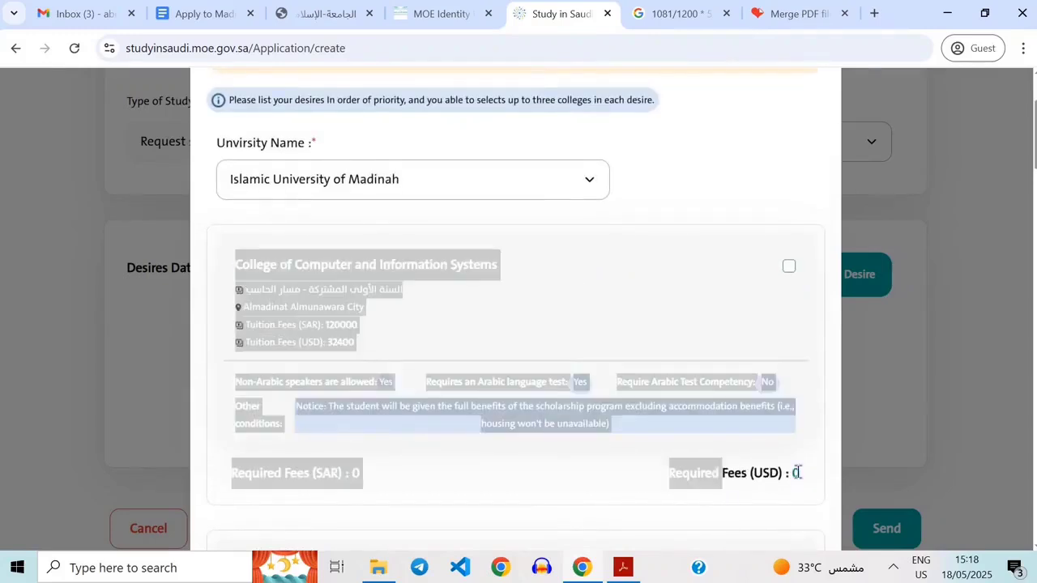
left_click(521, 386)
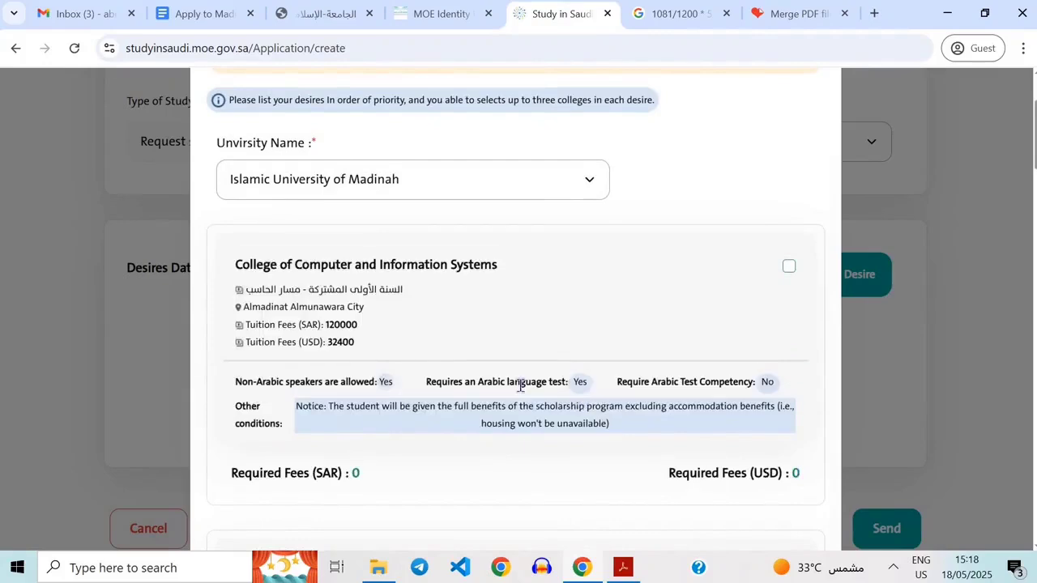
scroll(499, 483, "down", 3)
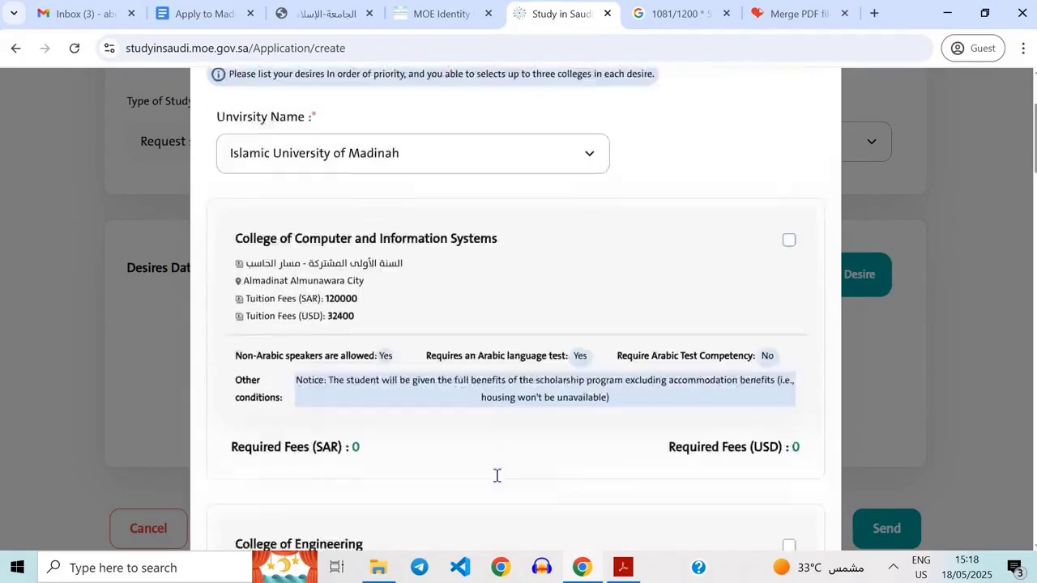
scroll(498, 484, "down", 3)
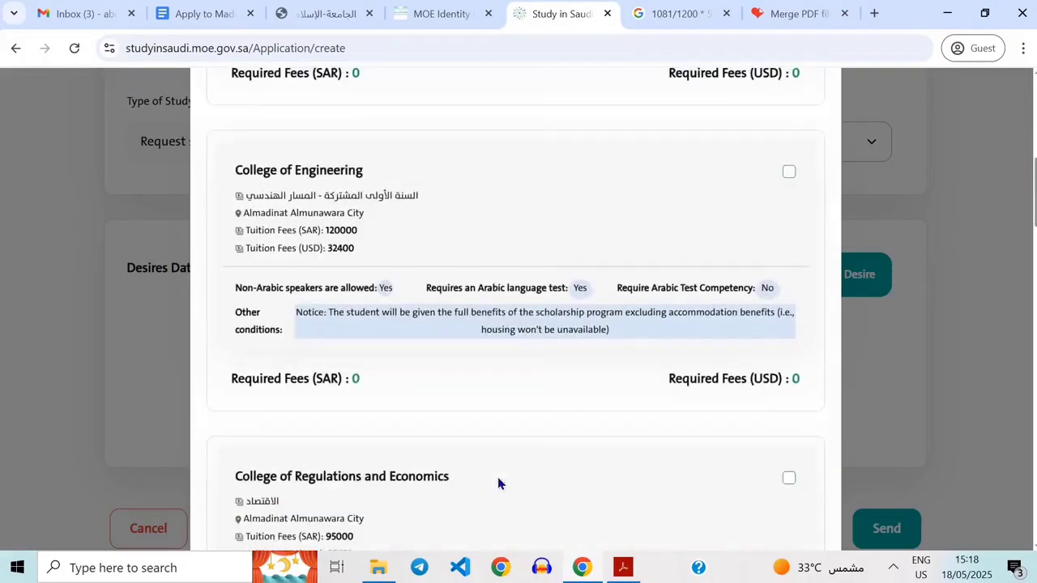
scroll(486, 446, "down", 2)
scroll(513, 373, "up", 3)
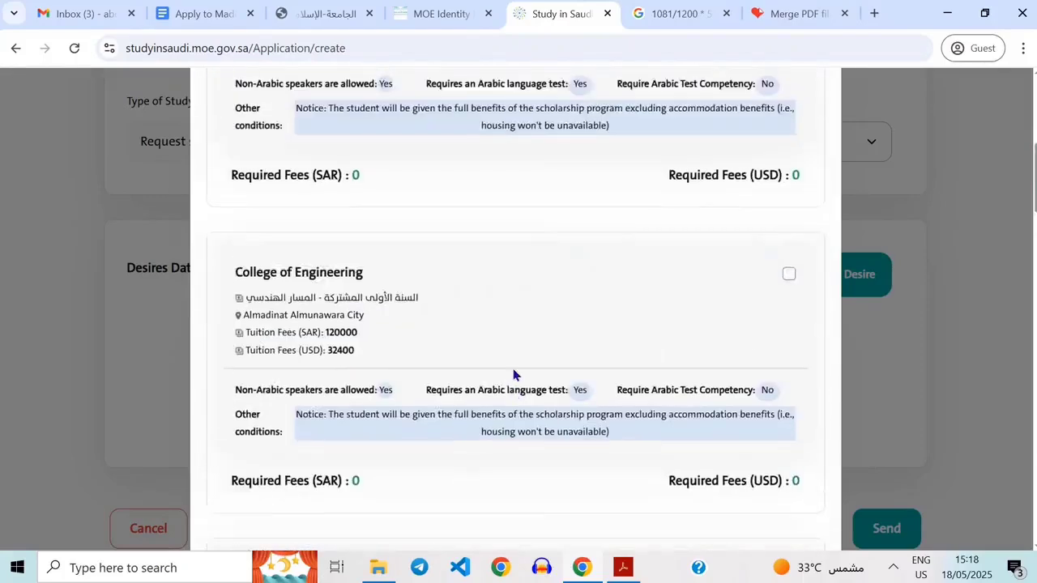
scroll(514, 371, "up", 2)
scroll(514, 371, "down", 2)
scroll(512, 367, "up", 3)
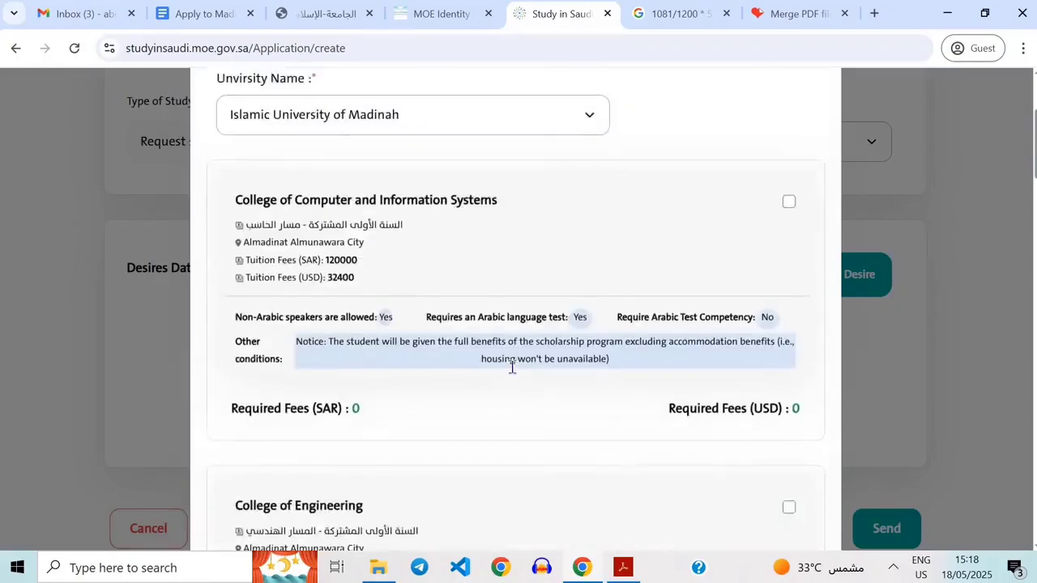
scroll(513, 369, "down", 9)
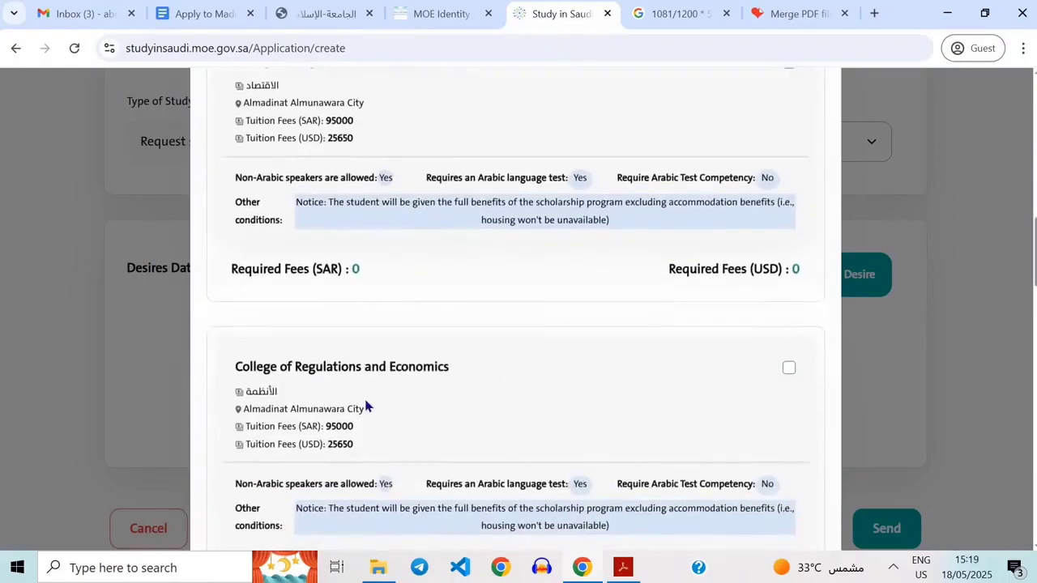
scroll(365, 405, "down", 4)
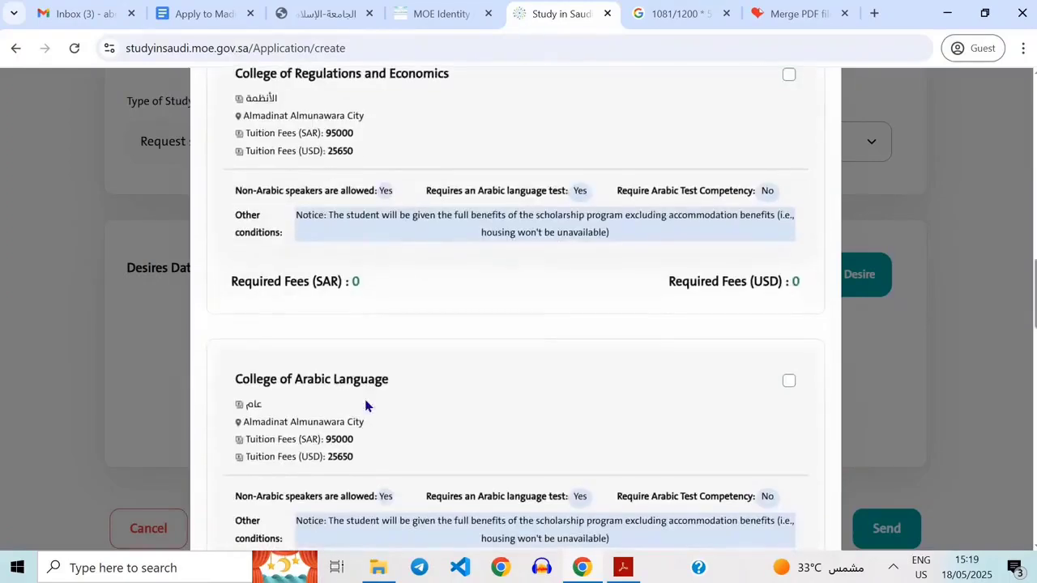
scroll(366, 406, "down", 2)
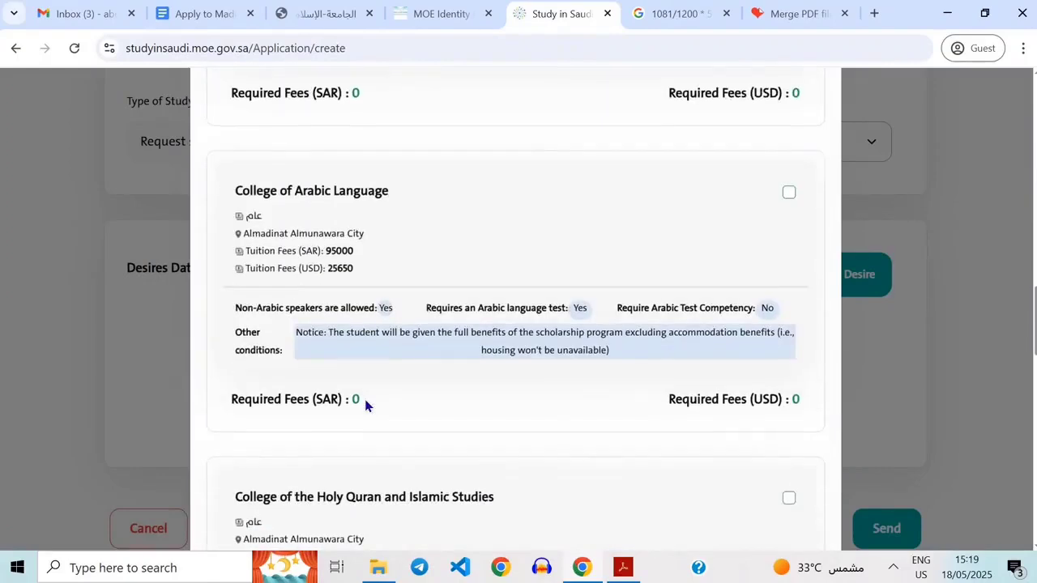
scroll(365, 405, "down", 4)
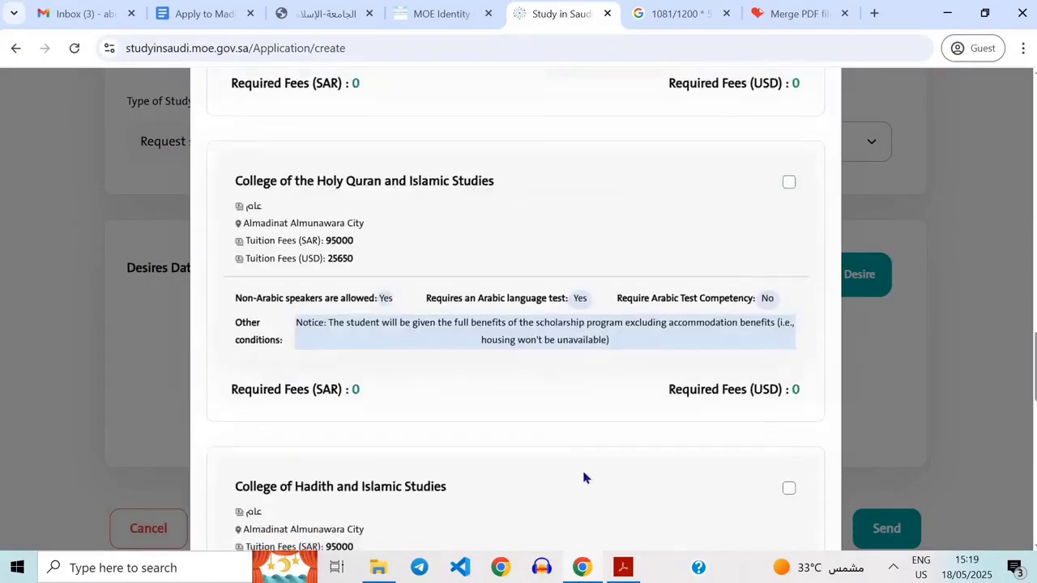
scroll(581, 475, "down", 2)
scroll(435, 329, "up", 1)
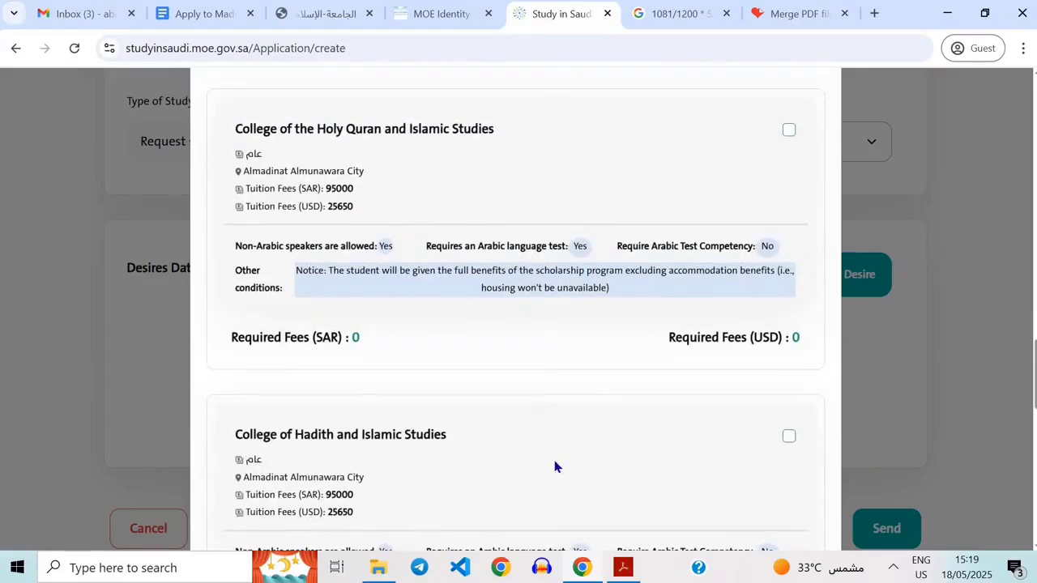
scroll(556, 467, "down", 5)
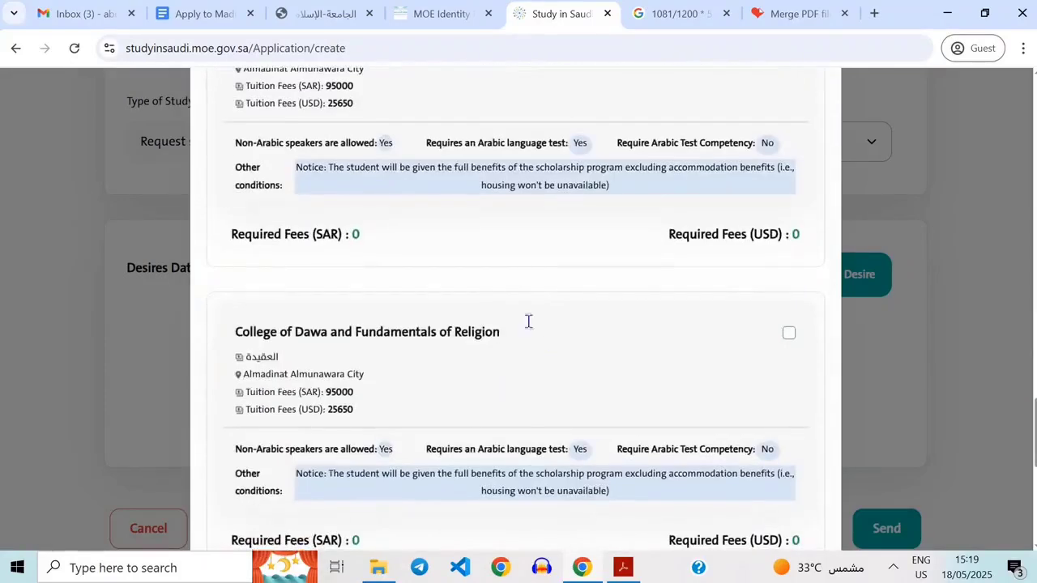
scroll(528, 322, "down", 2)
scroll(620, 197, "up", 2)
scroll(676, 486, "down", 2)
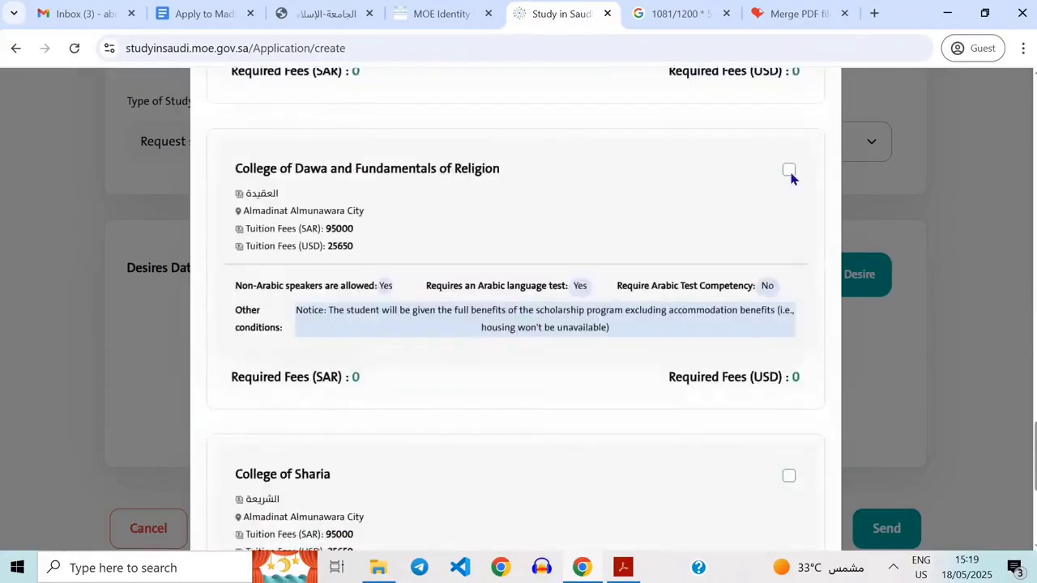
scroll(593, 371, "up", 1)
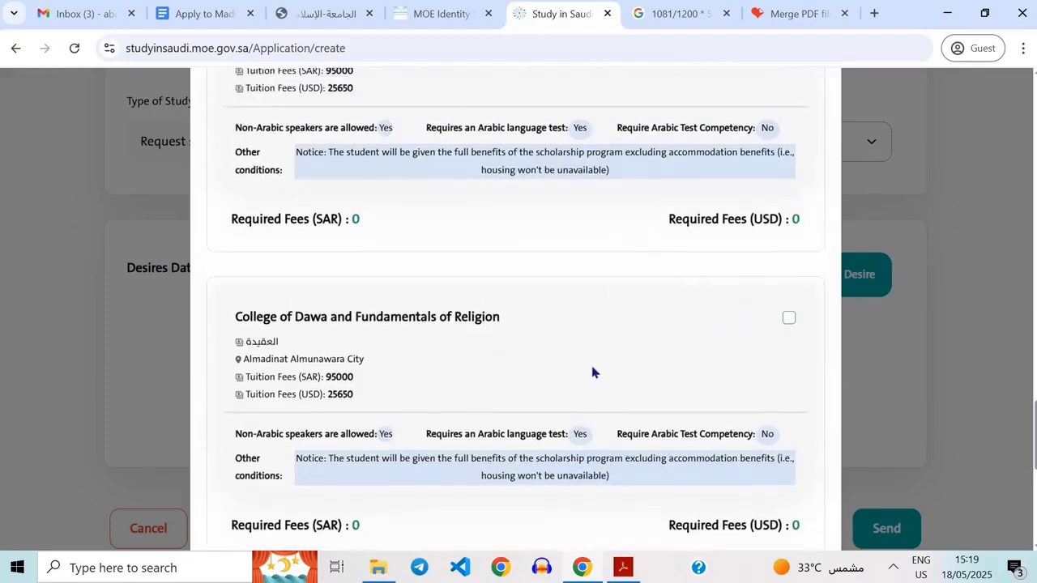
scroll(593, 375, "down", 2)
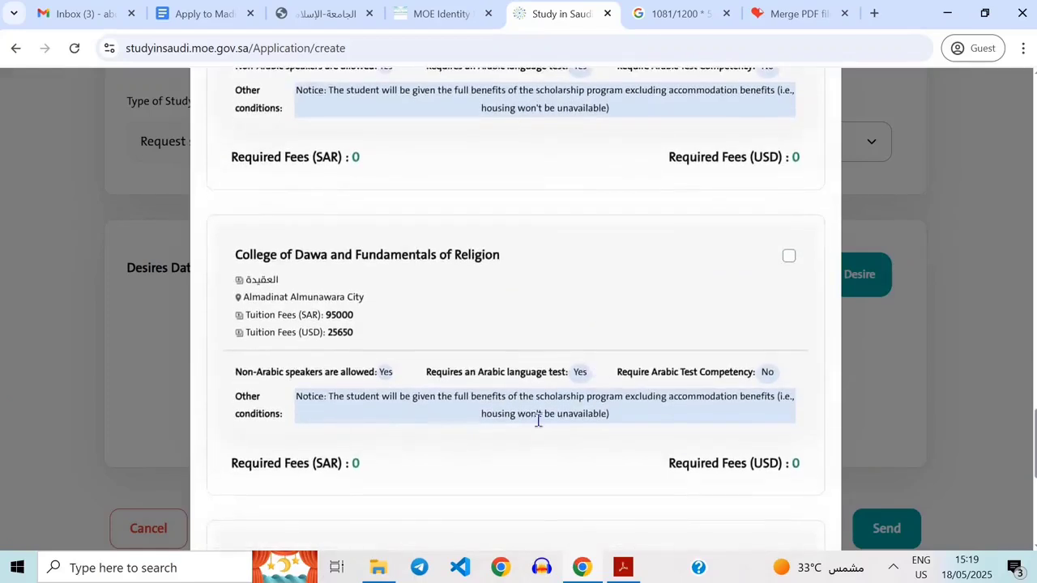
scroll(539, 425, "up", 1)
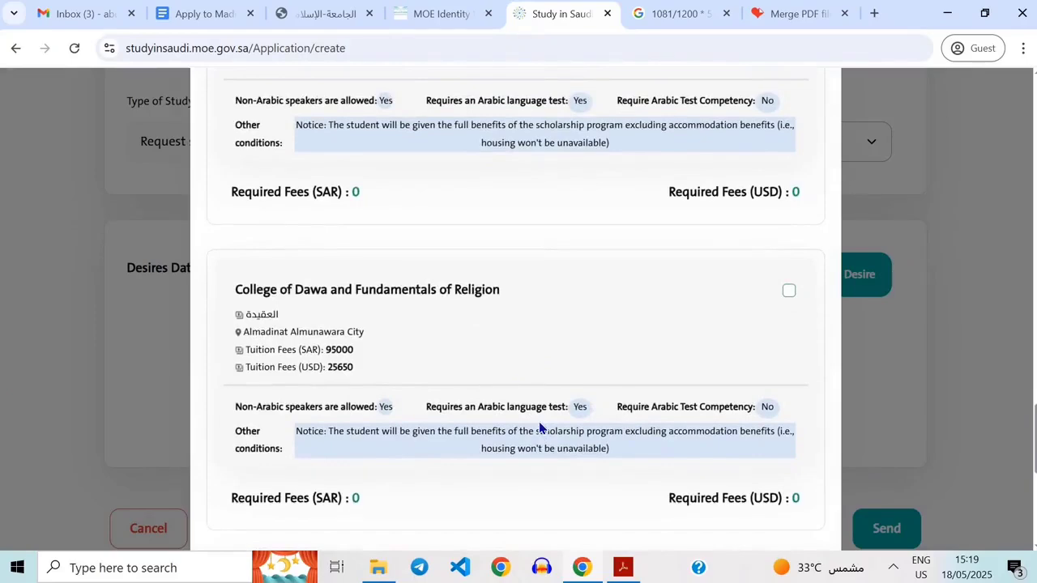
scroll(539, 425, "up", 1)
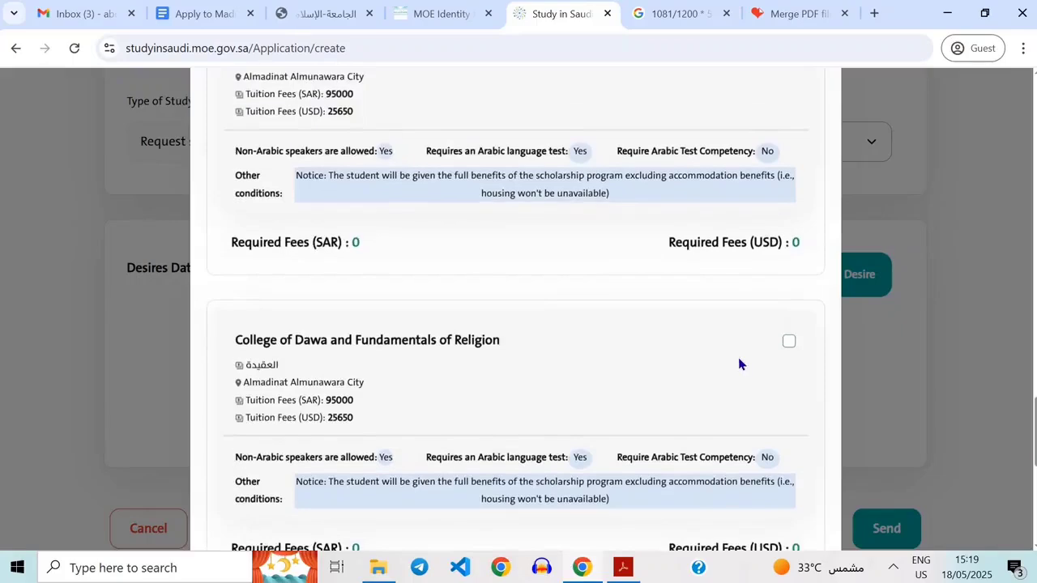
scroll(755, 474, "up", 2)
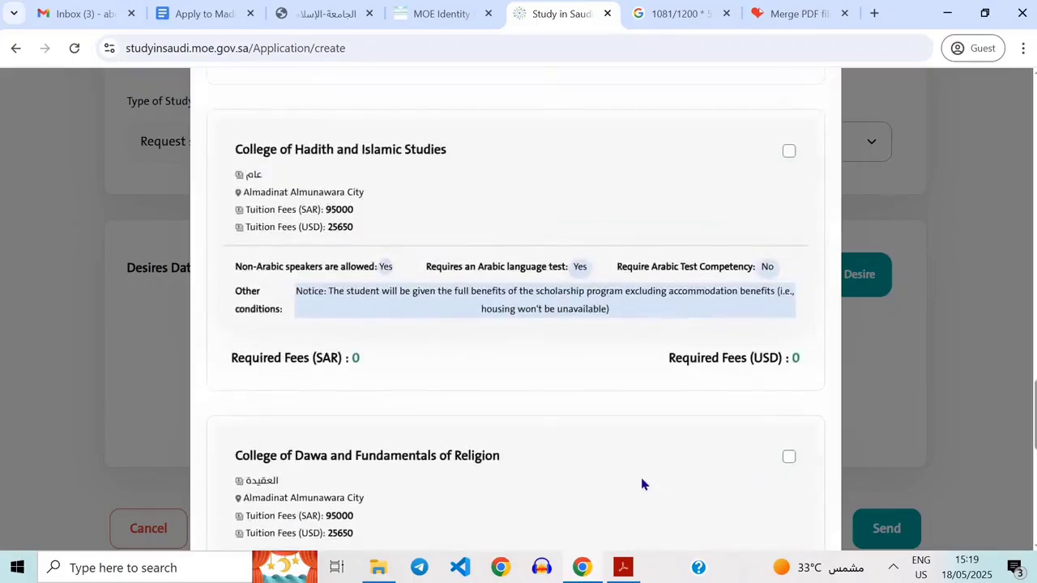
scroll(513, 468, "down", 4)
scroll(516, 440, "down", 2)
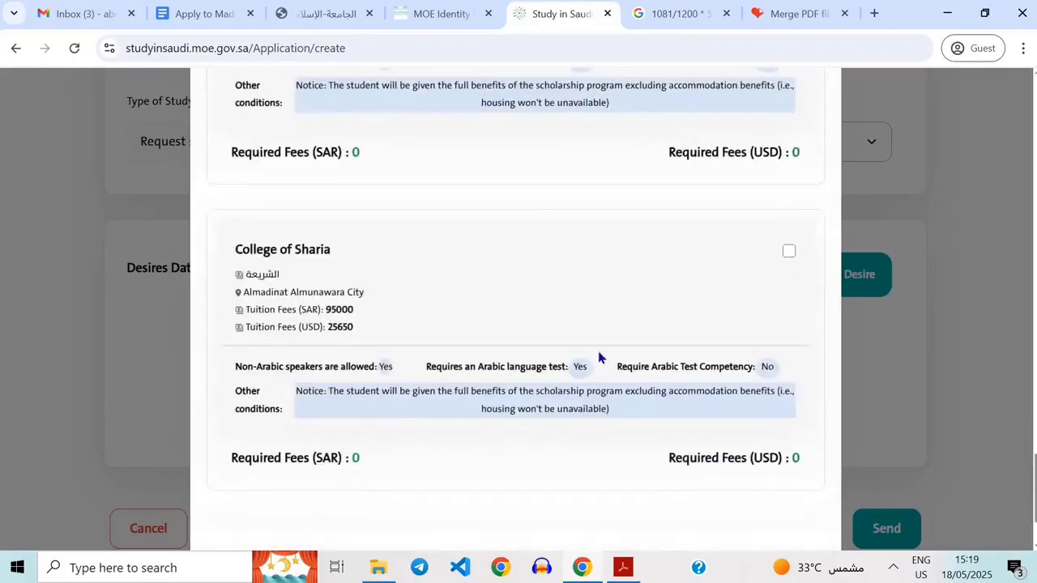
scroll(582, 324, "down", 1)
scroll(586, 257, "up", 2)
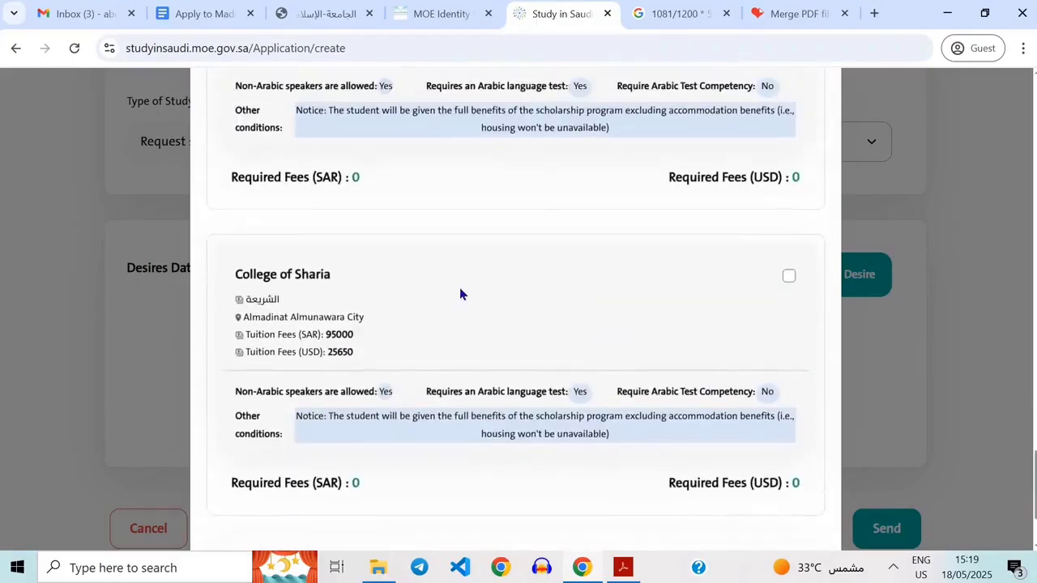
scroll(414, 333, "up", 2)
scroll(287, 507, "up", 2)
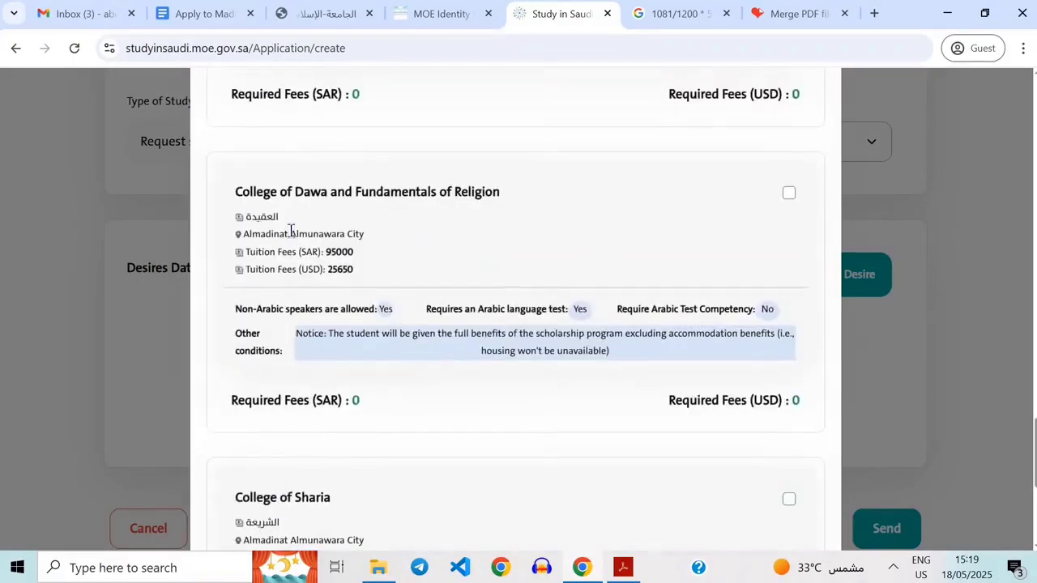
scroll(359, 382, "up", 3)
scroll(524, 387, "down", 4)
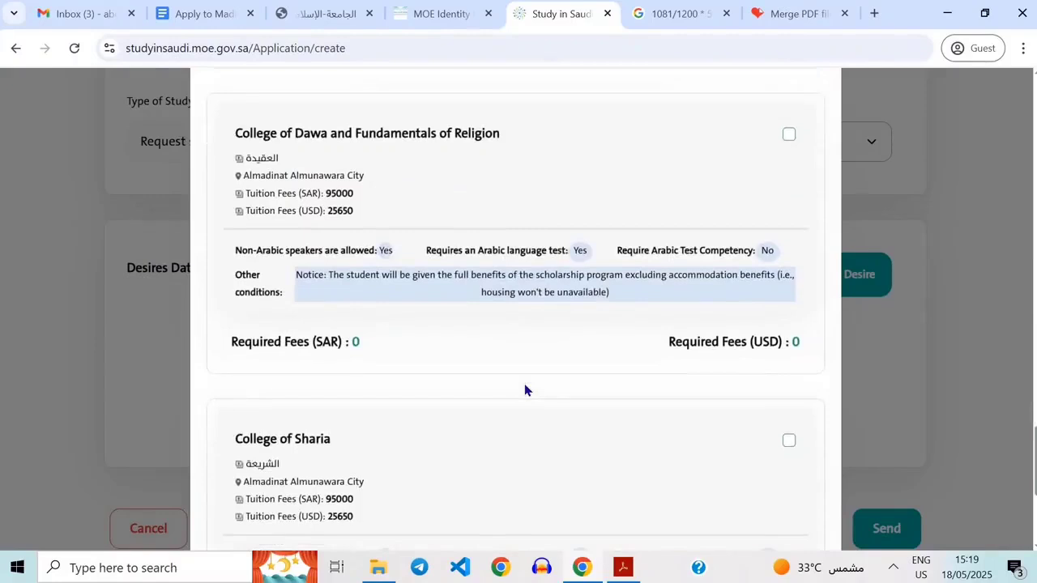
scroll(528, 357, "down", 3)
scroll(486, 304, "down", 1)
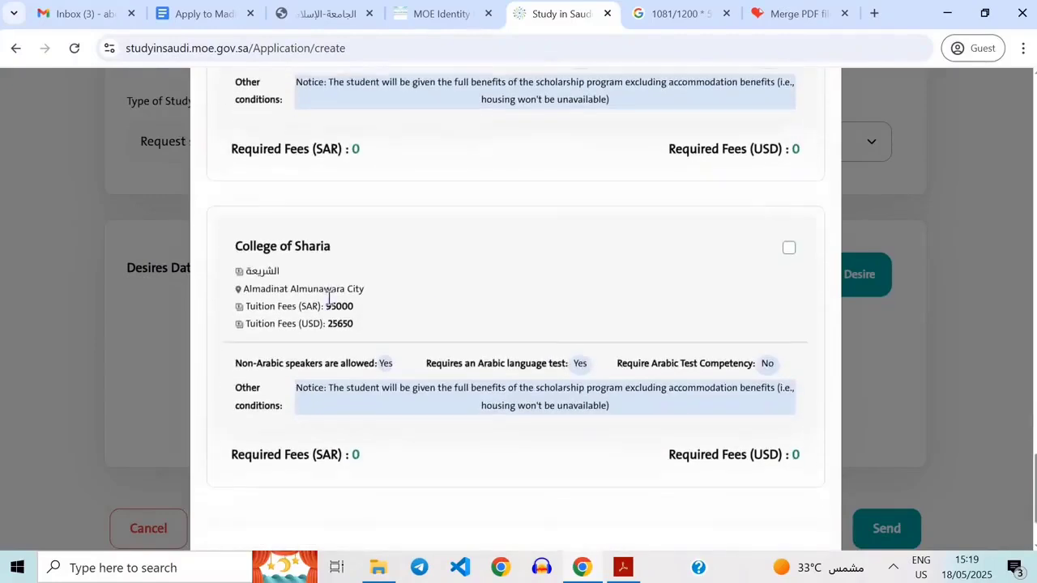
left_click(790, 248)
Examine the College of Sharia's tuition fees, Arabic language requirements and other conditions.
scroll(340, 312, "up", 1)
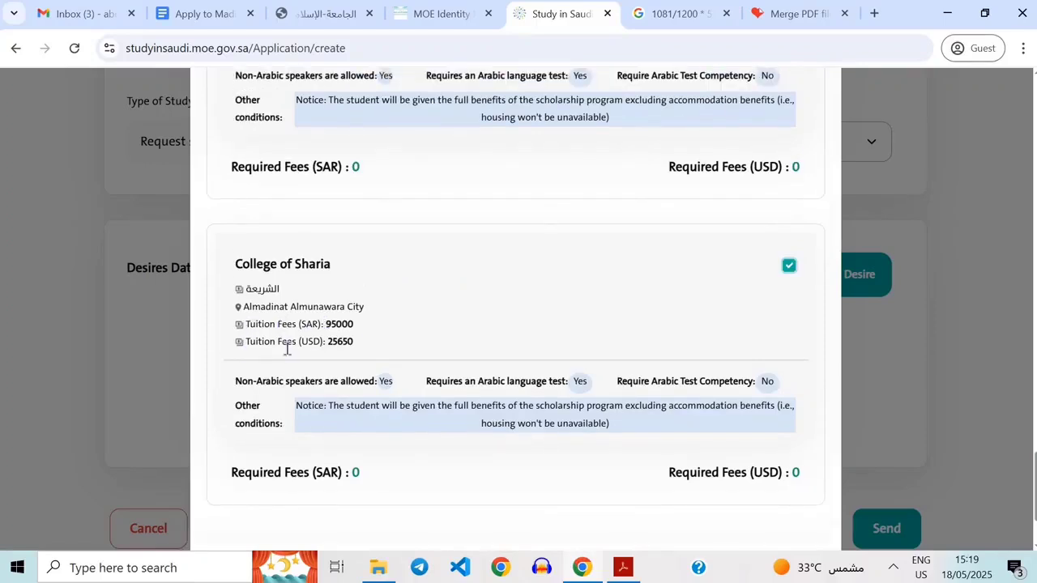
double_click(331, 328)
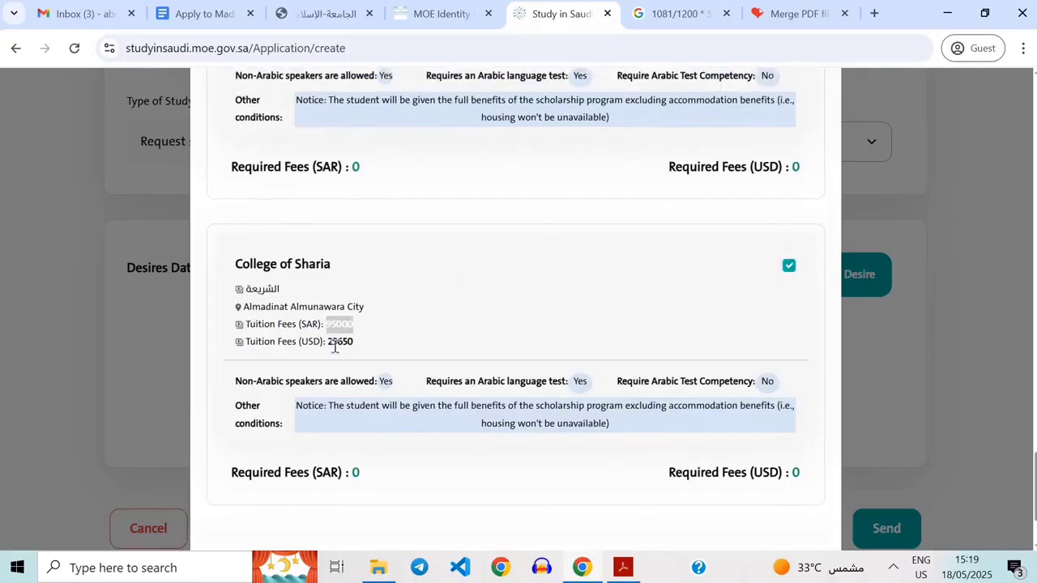
double_click(333, 346)
left_click(391, 341)
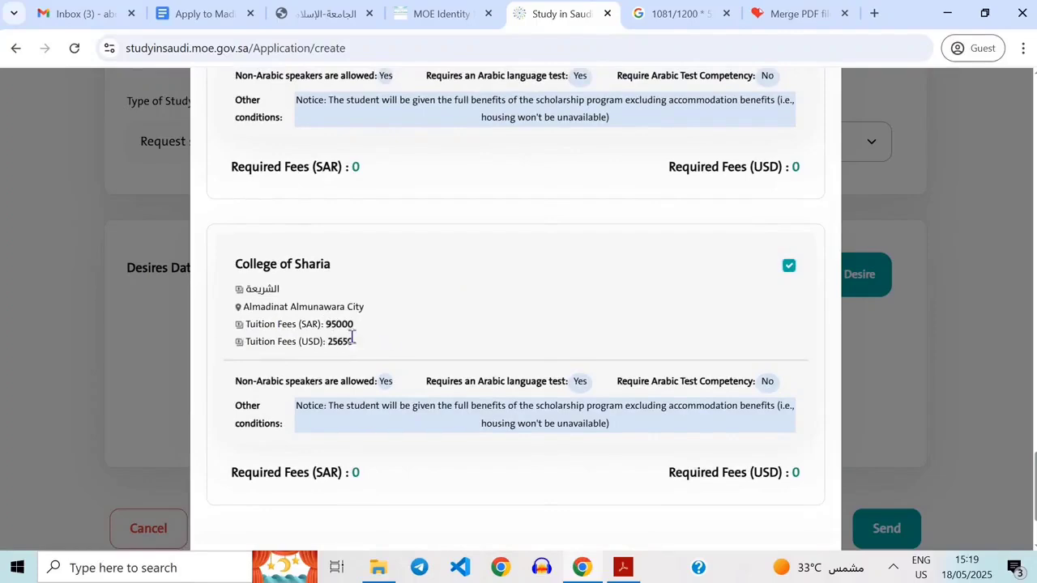
left_click_drag(330, 324, 403, 330)
left_click(359, 342)
scroll(509, 446, "down", 1)
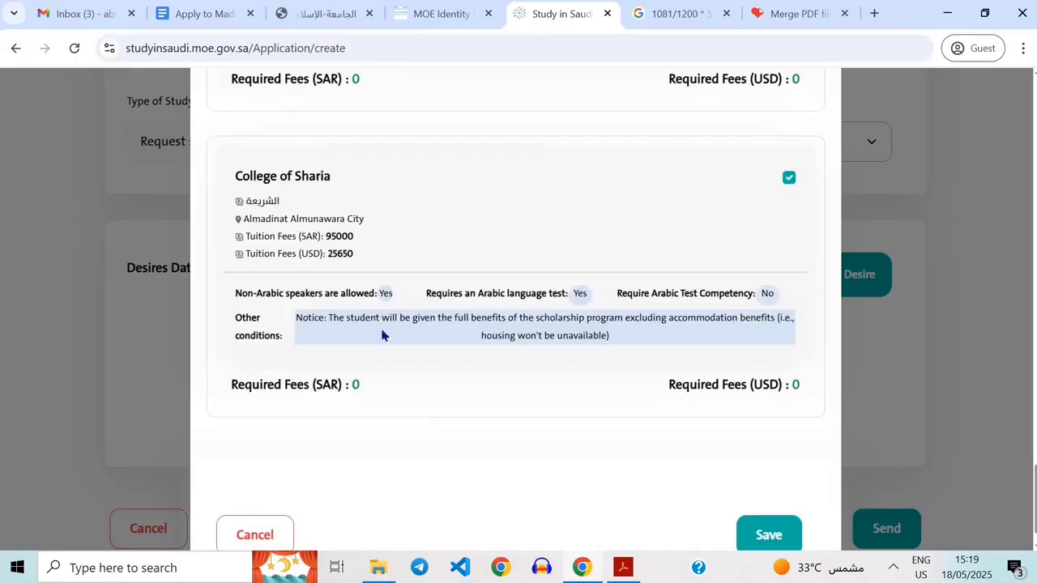
scroll(419, 427, "up", 1)
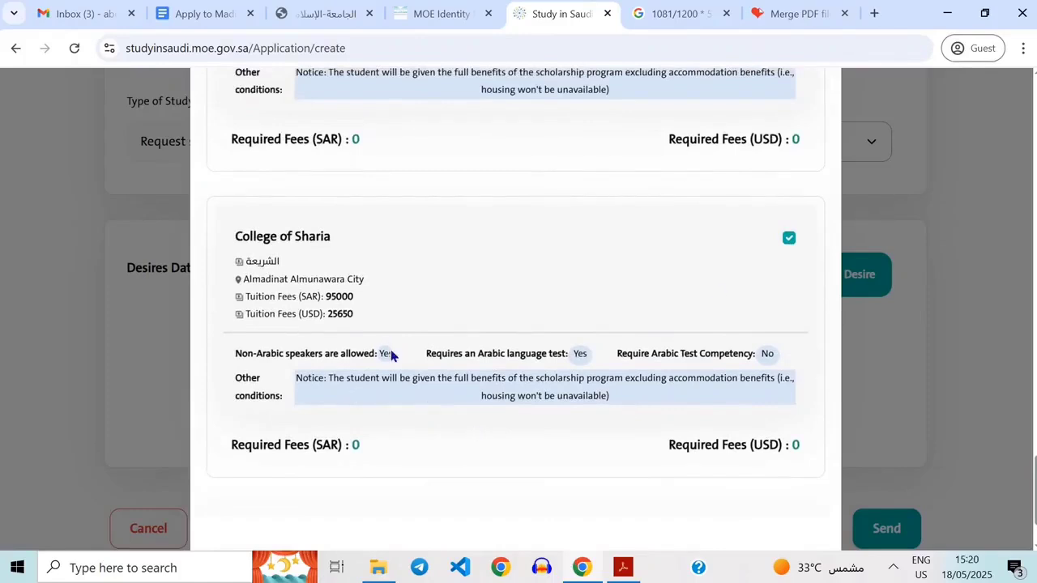
scroll(641, 382, "up", 1)
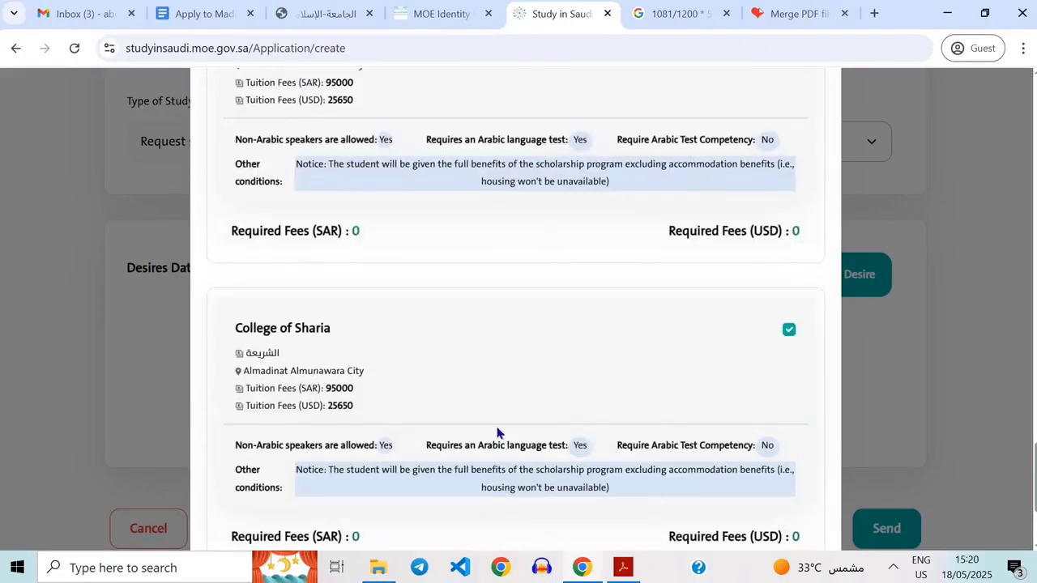
scroll(498, 433, "down", 1)
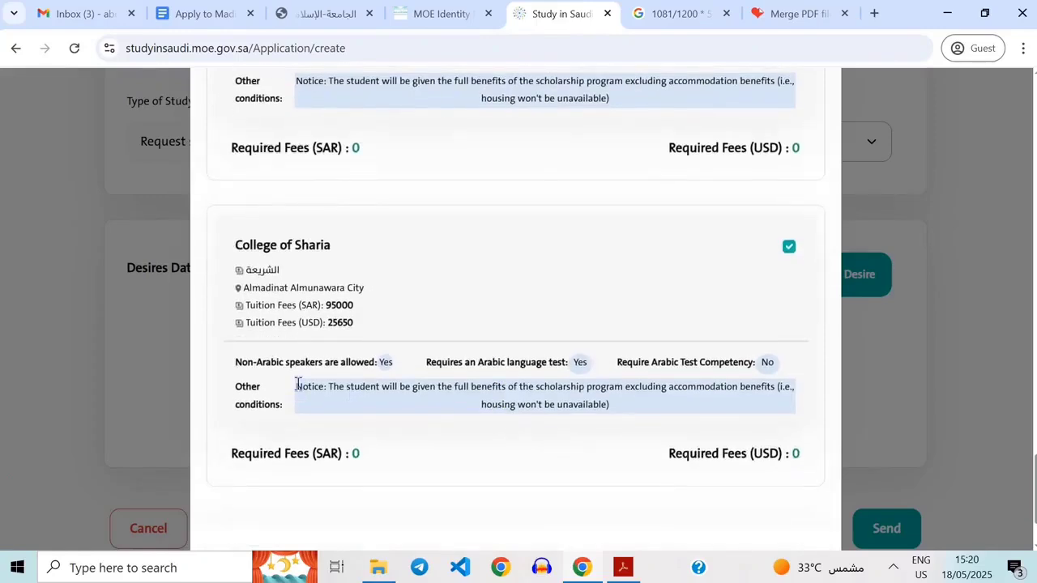
left_click_drag(298, 384, 655, 428)
left_click(654, 423)
double_click(372, 313)
scroll(474, 493, "up", 1)
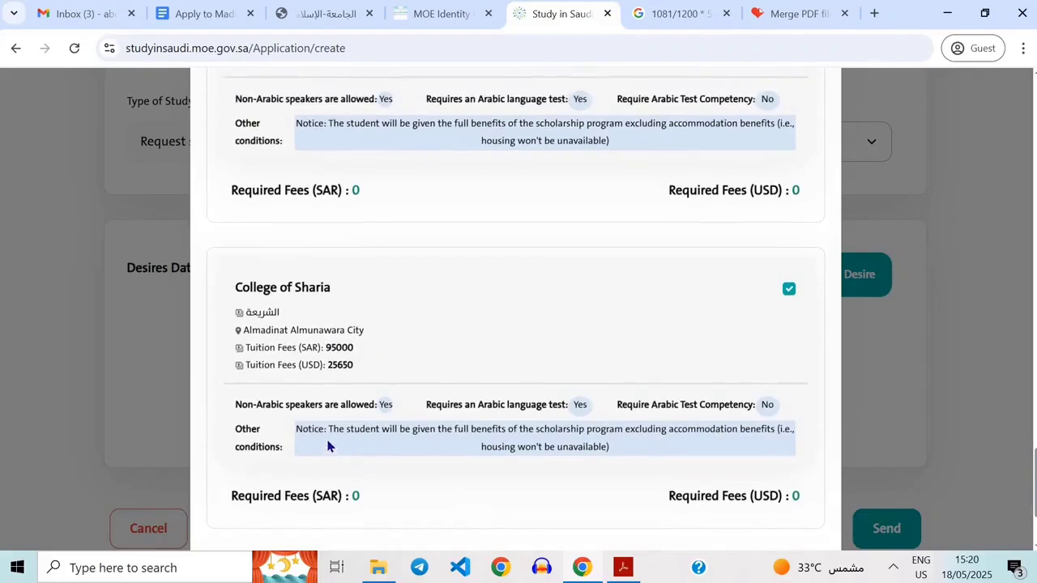
left_click_drag(325, 348, 373, 373)
left_click(373, 373)
scroll(389, 426, "down", 2)
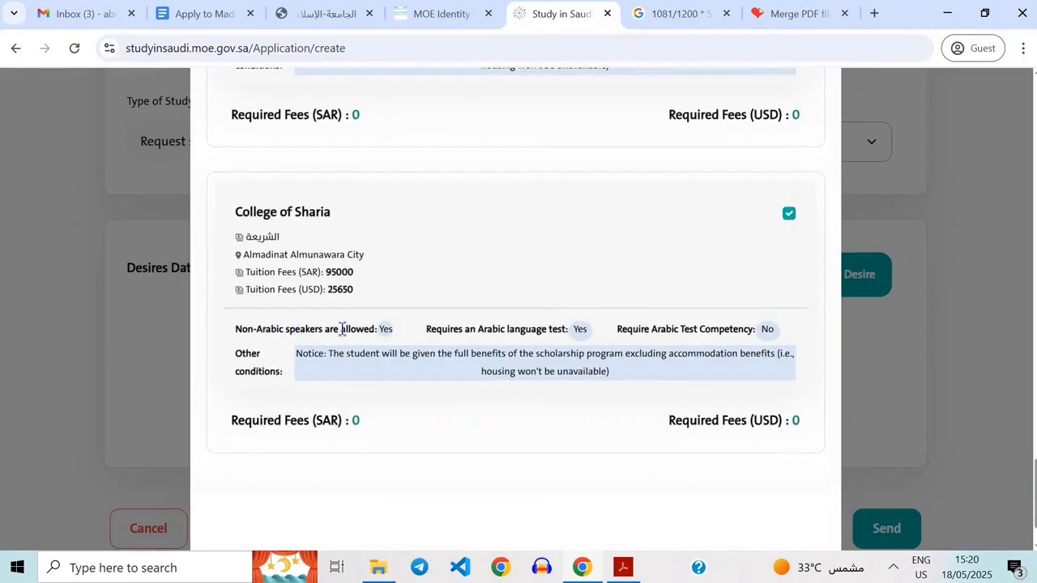
Go over the College of Sharia's non-Arabic speaker and Arabic language test conditions closely.
left_click_drag(228, 330, 285, 333)
left_click(370, 327)
double_click(359, 329)
double_click(383, 329)
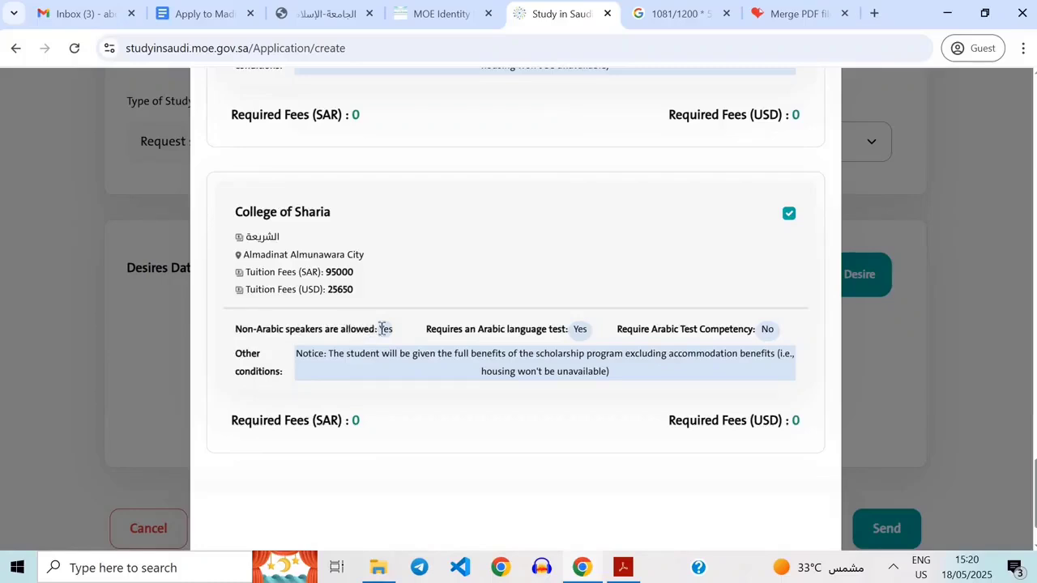
left_click(475, 334)
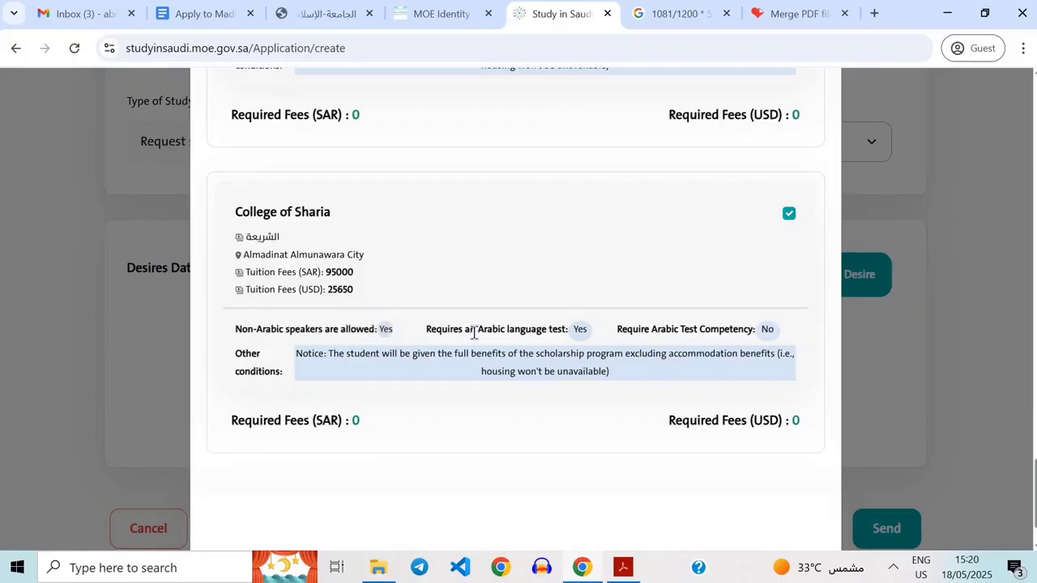
double_click(384, 329)
left_click(452, 329)
triple_click(386, 326)
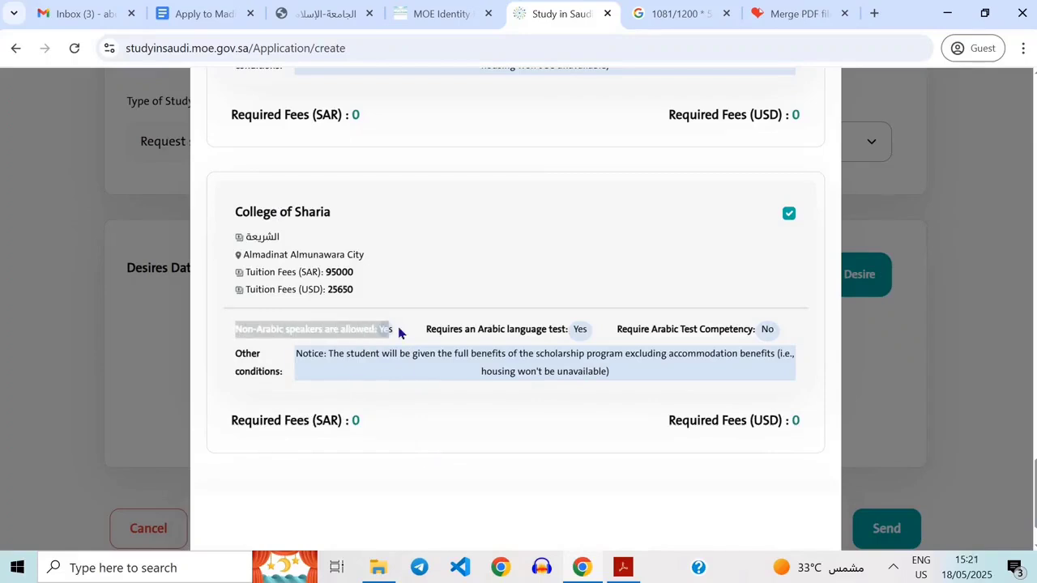
left_click(382, 328)
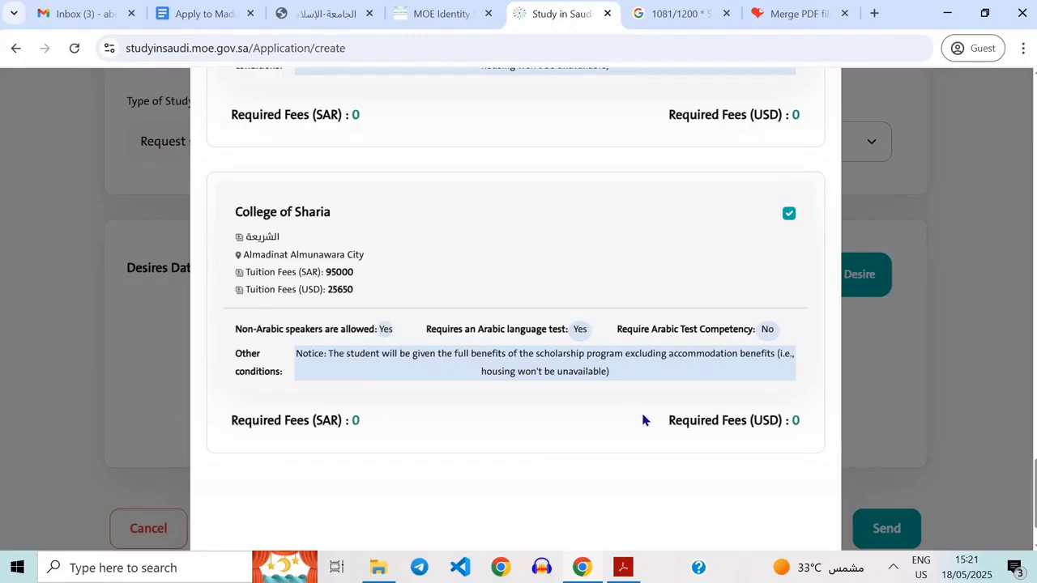
left_click_drag(428, 331, 531, 332)
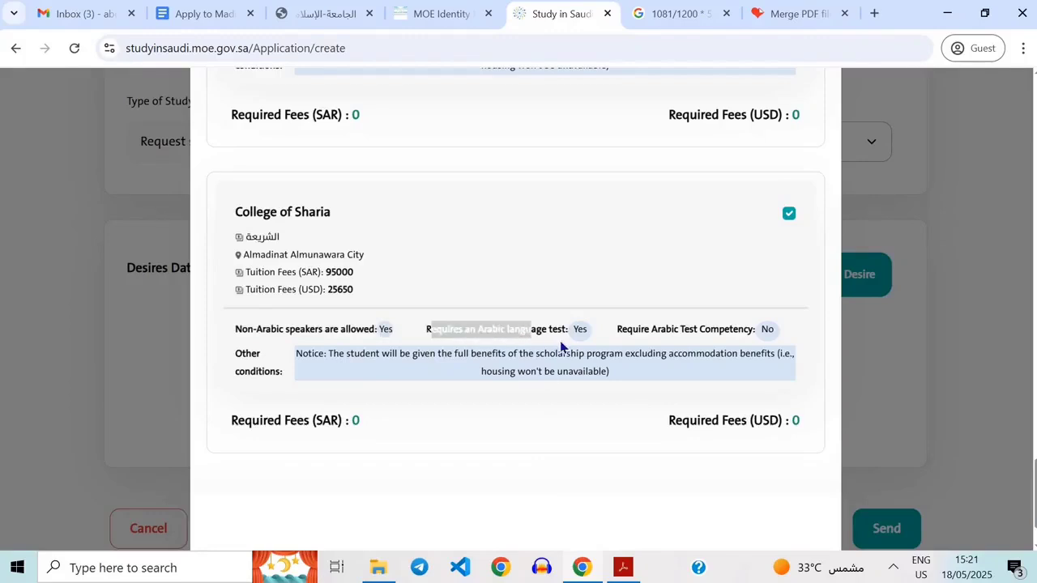
left_click(581, 322)
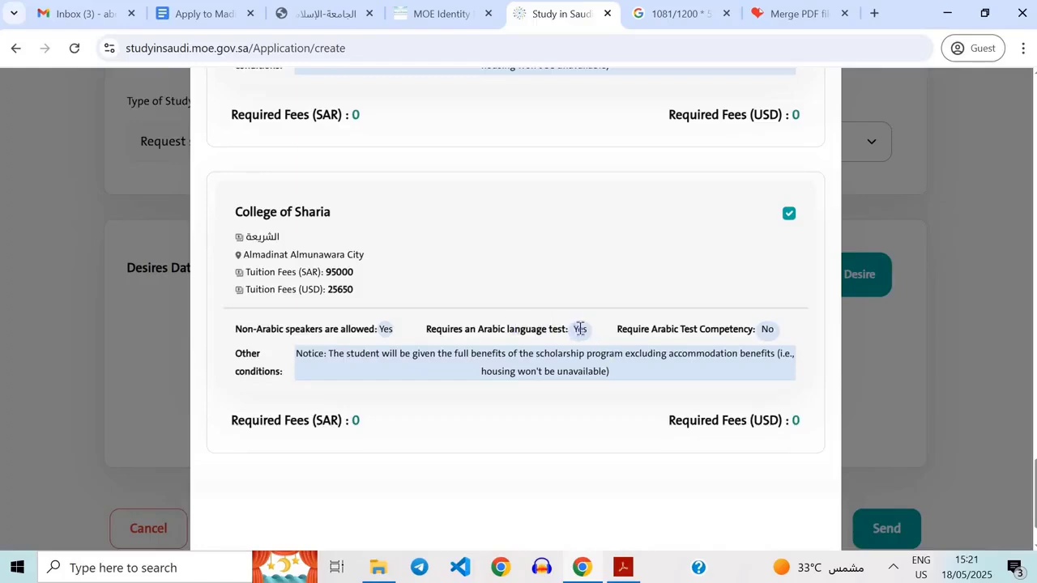
left_click_drag(579, 332, 621, 331)
left_click(591, 335)
Browse the other Islamic University of Madinah colleges in the list to compare their conditions.
scroll(590, 395, "up", 1)
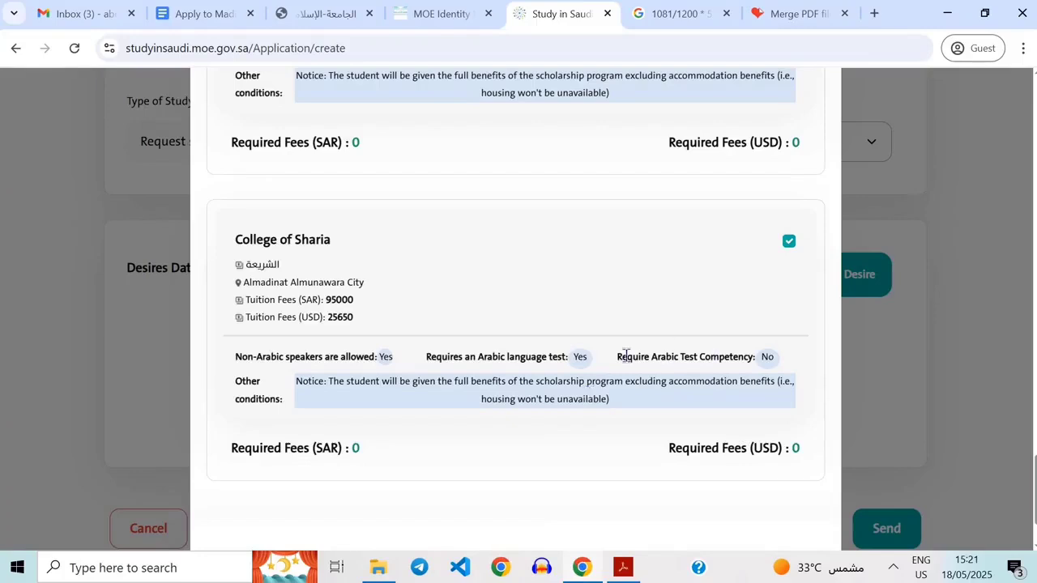
scroll(615, 418, "down", 1)
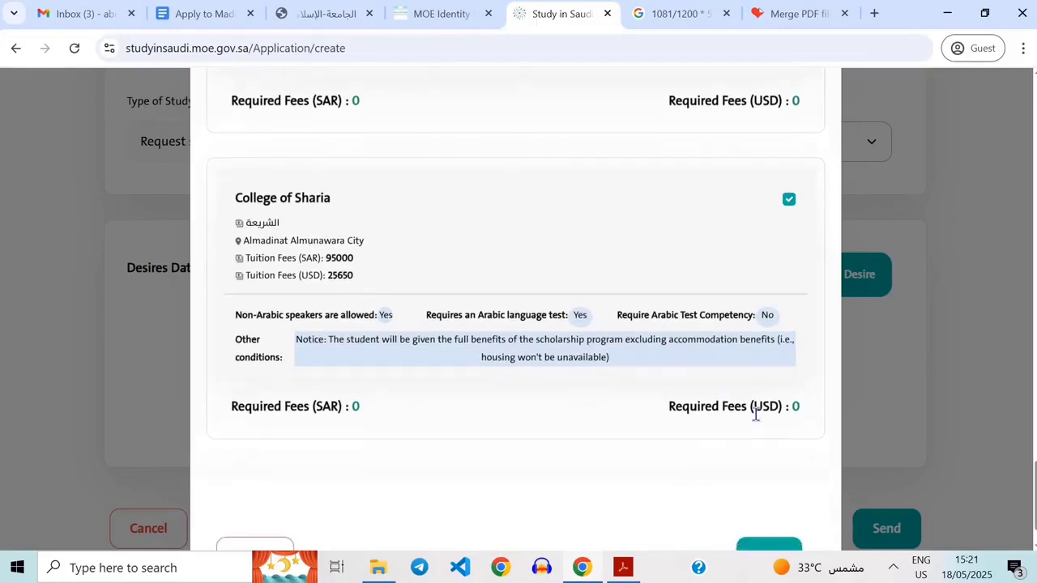
scroll(458, 414, "down", 1)
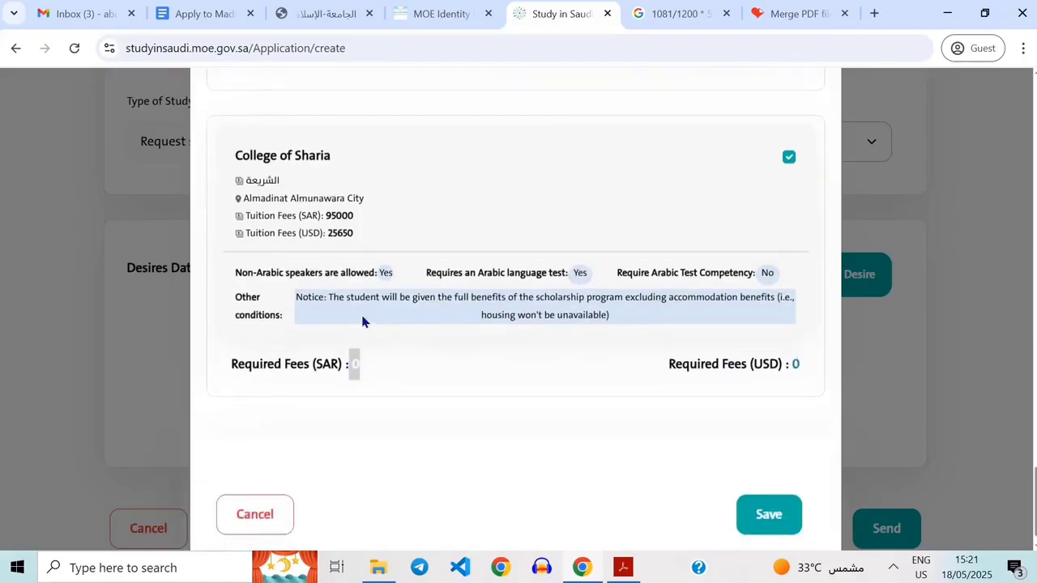
left_click(378, 366)
scroll(420, 380, "up", 1)
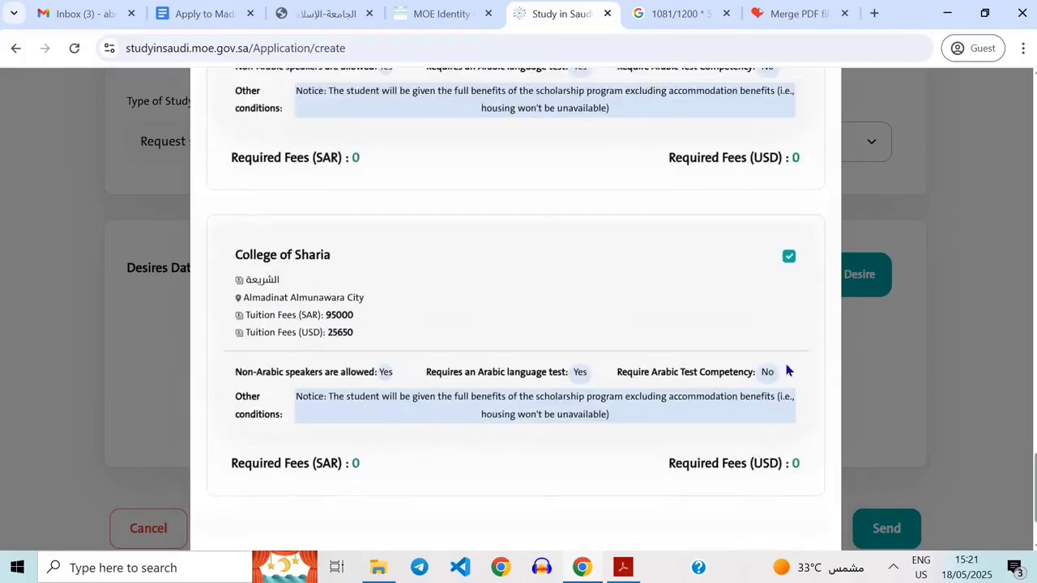
scroll(786, 370, "up", 1)
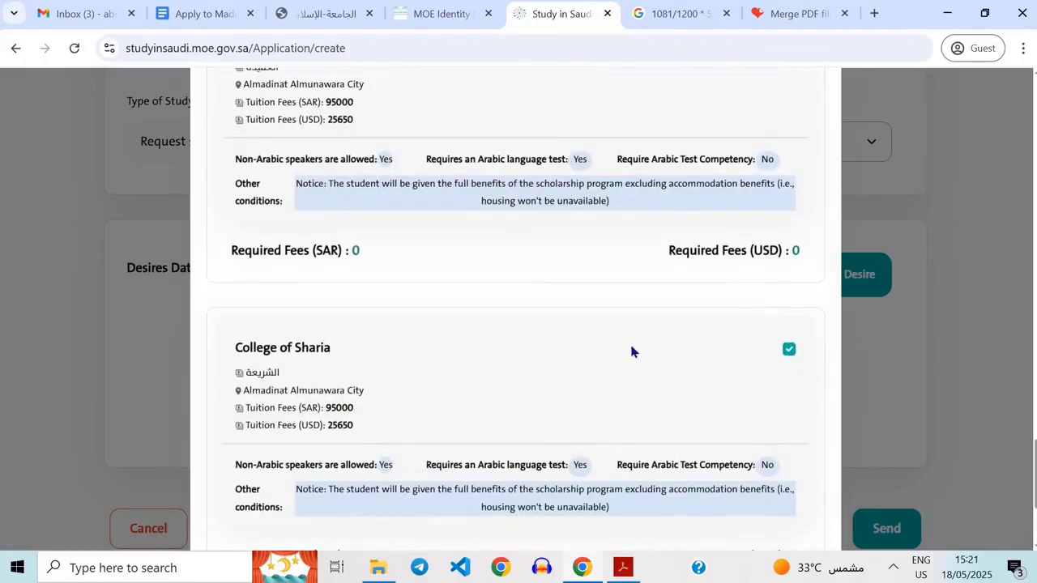
scroll(633, 351, "up", 5)
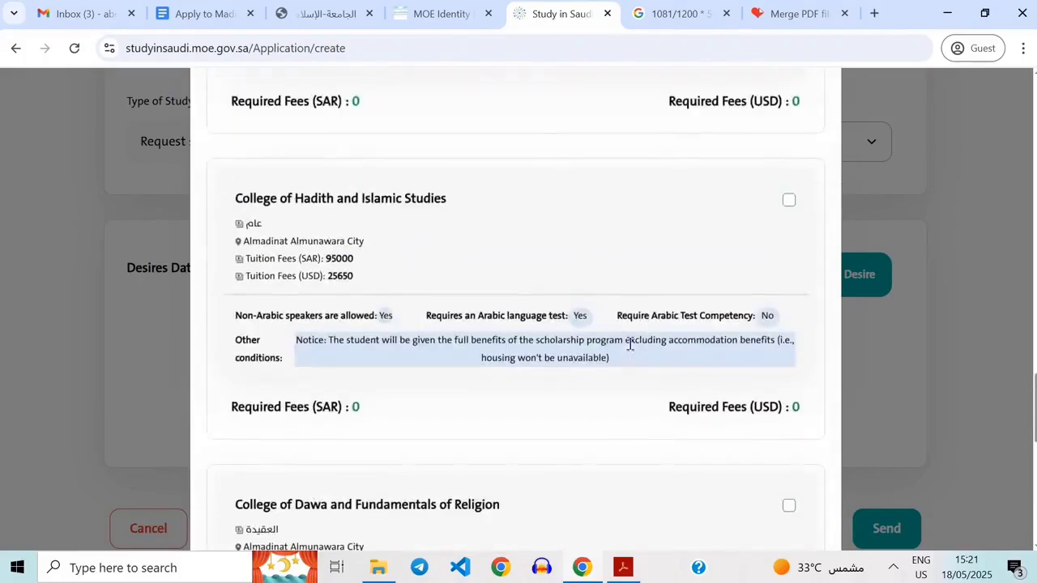
scroll(633, 352, "down", 1)
scroll(633, 352, "down", 2)
scroll(634, 351, "up", 1)
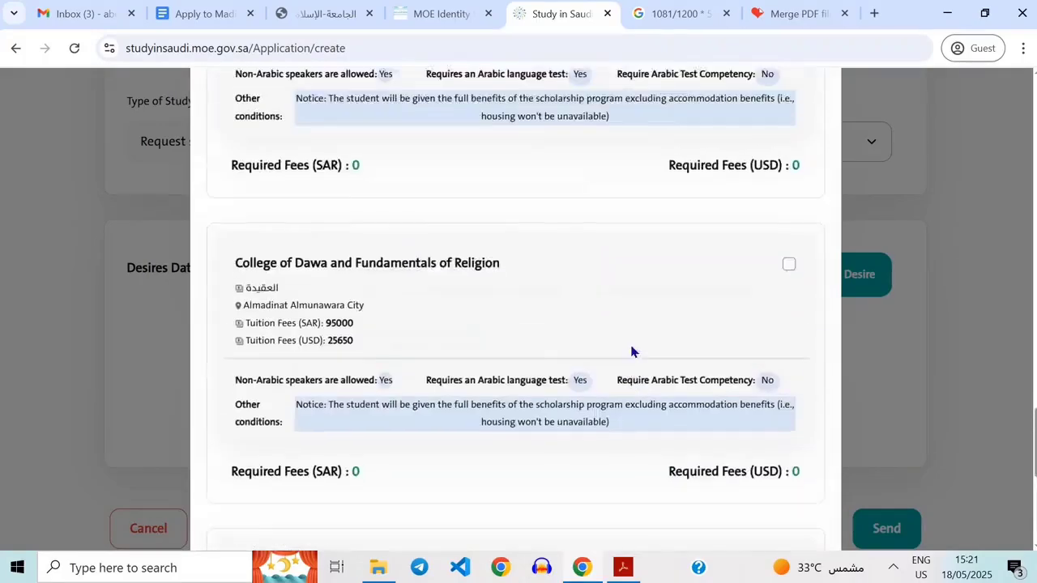
scroll(668, 304, "up", 2)
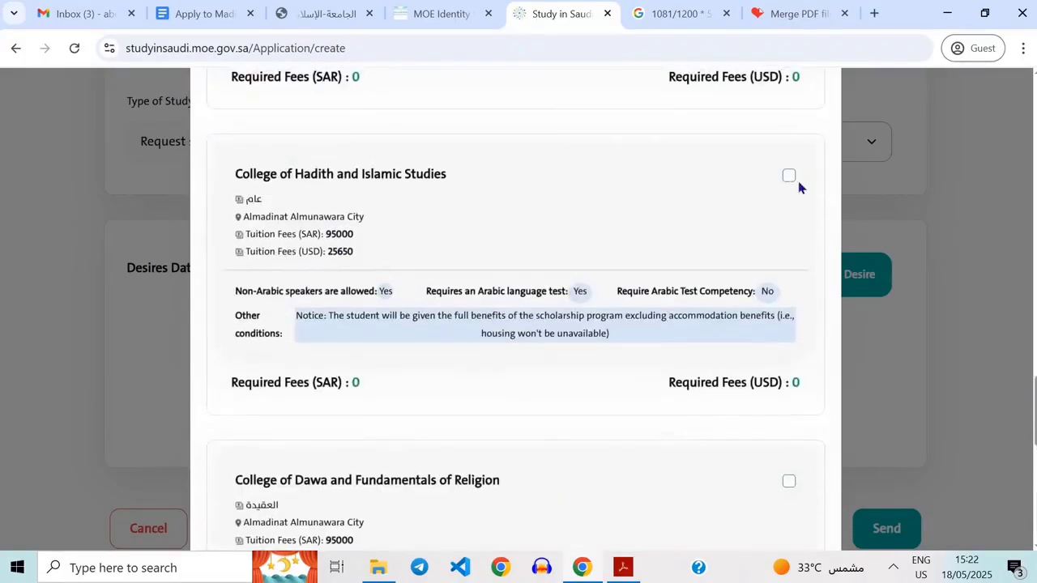
Also select College of Hadith and Islamic Studies and College of the Holy Quran and Islamic Studies for this desire.
left_click(787, 178)
scroll(787, 185, "up", 4)
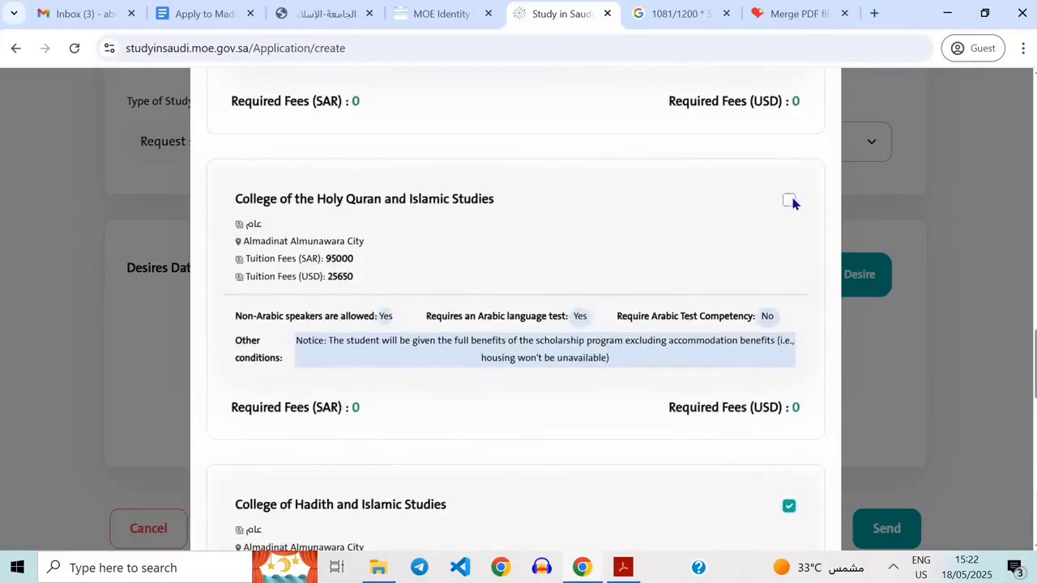
left_click(789, 201)
Save the Islamic University of Madinah desire with its three chosen colleges.
scroll(674, 261, "up", 10)
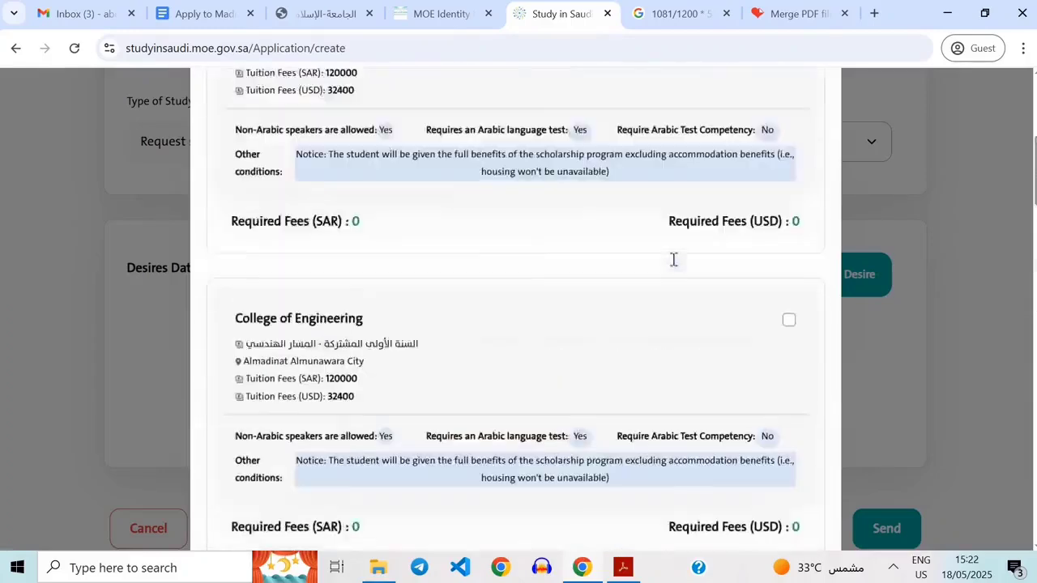
scroll(673, 259, "up", 8)
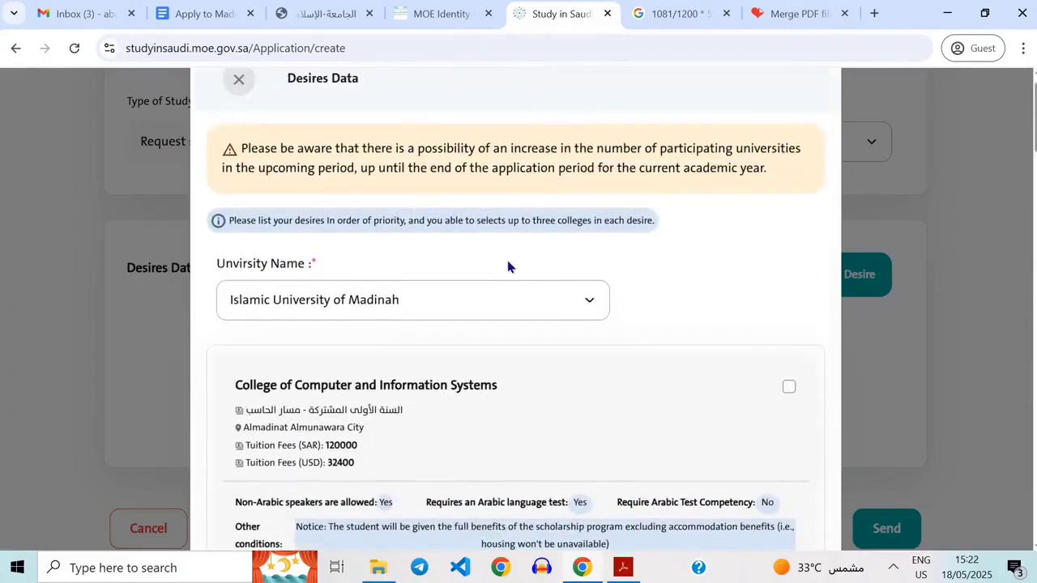
scroll(671, 387, "down", 10)
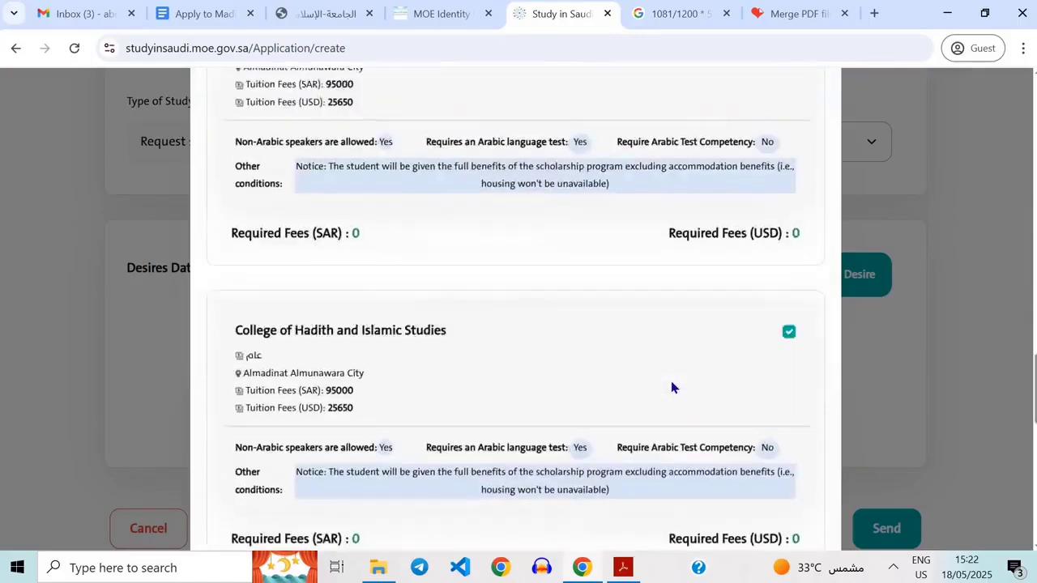
scroll(671, 387, "down", 10)
scroll(582, 481, "up", 10)
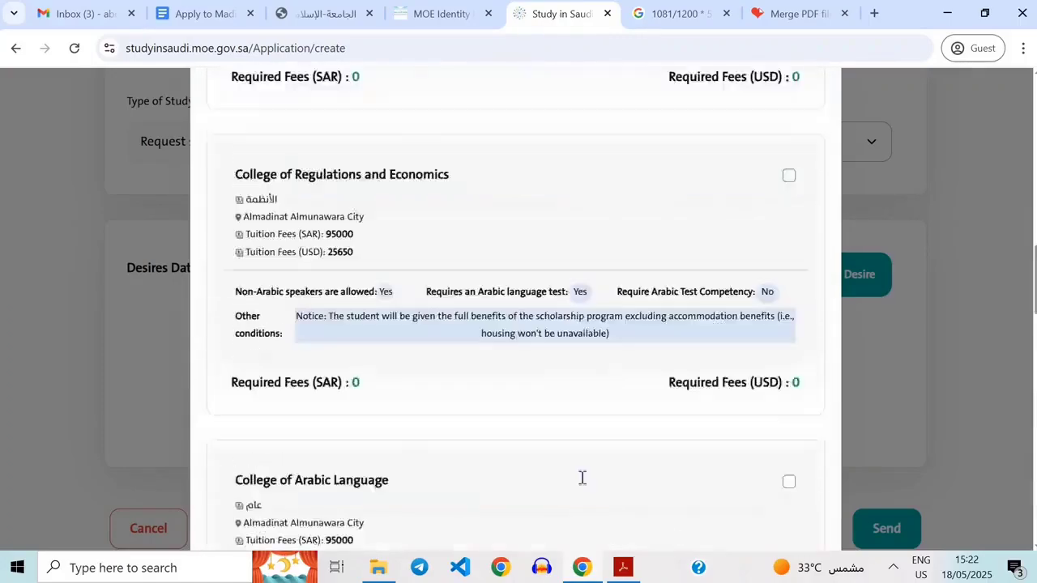
scroll(584, 485, "down", 3)
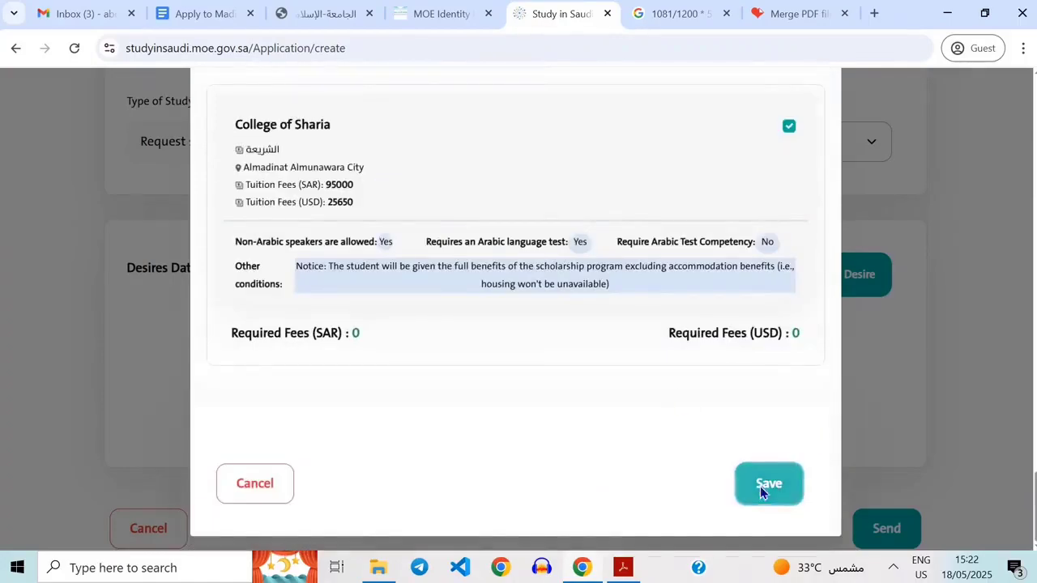
left_click(760, 486)
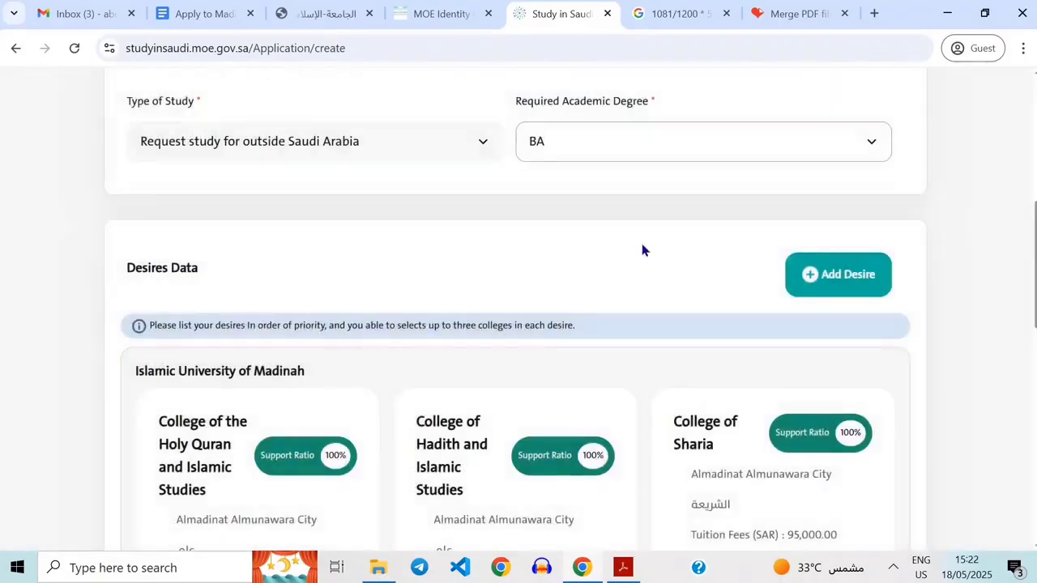
Review the saved desire's three college cards, including their fees, support ratio and conditions.
scroll(643, 250, "down", 2)
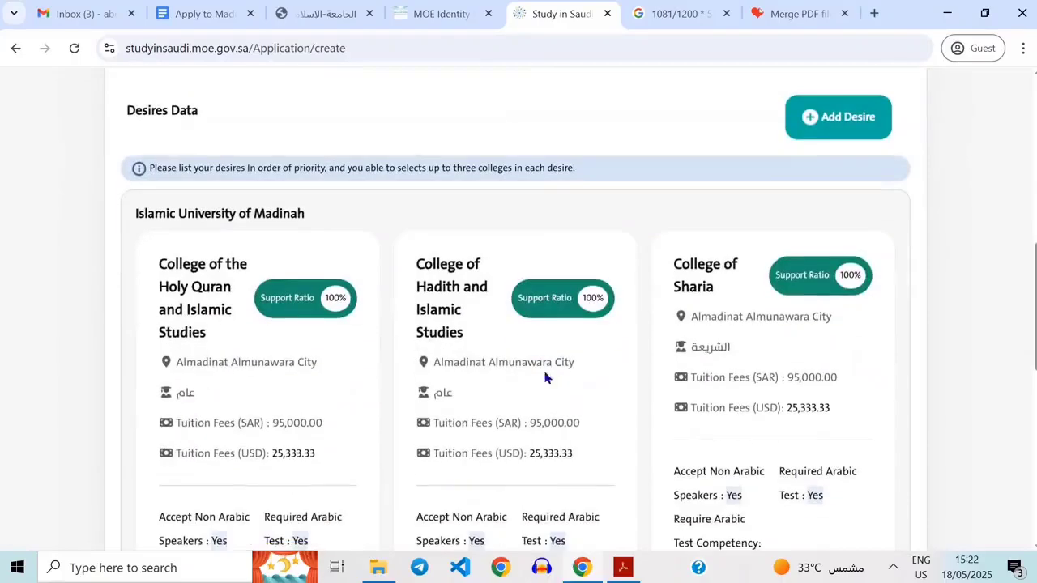
scroll(583, 429, "down", 2)
scroll(676, 431, "down", 2)
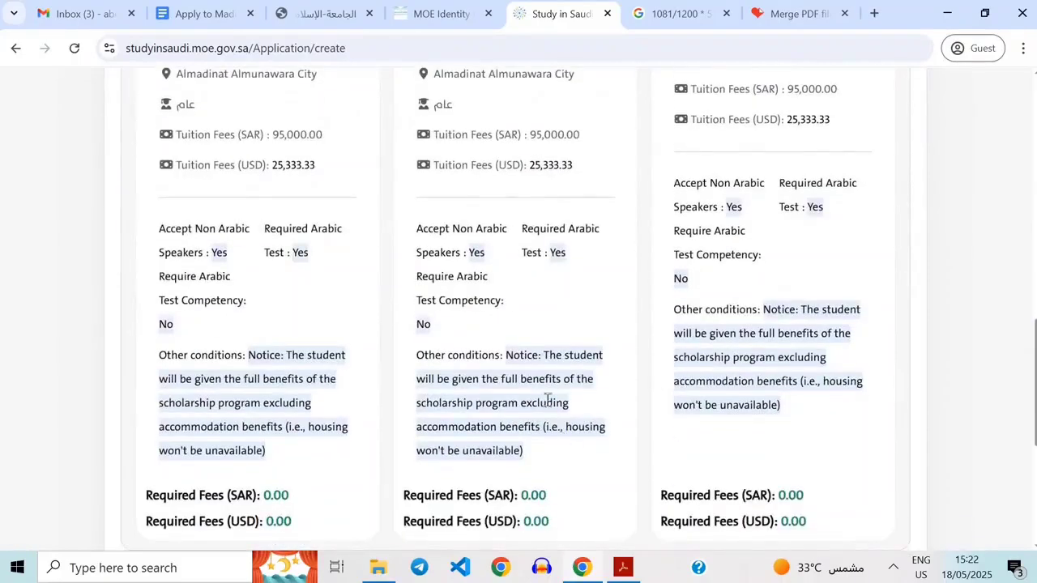
scroll(548, 397, "down", 1)
left_click_drag(506, 331, 524, 433)
left_click(534, 350)
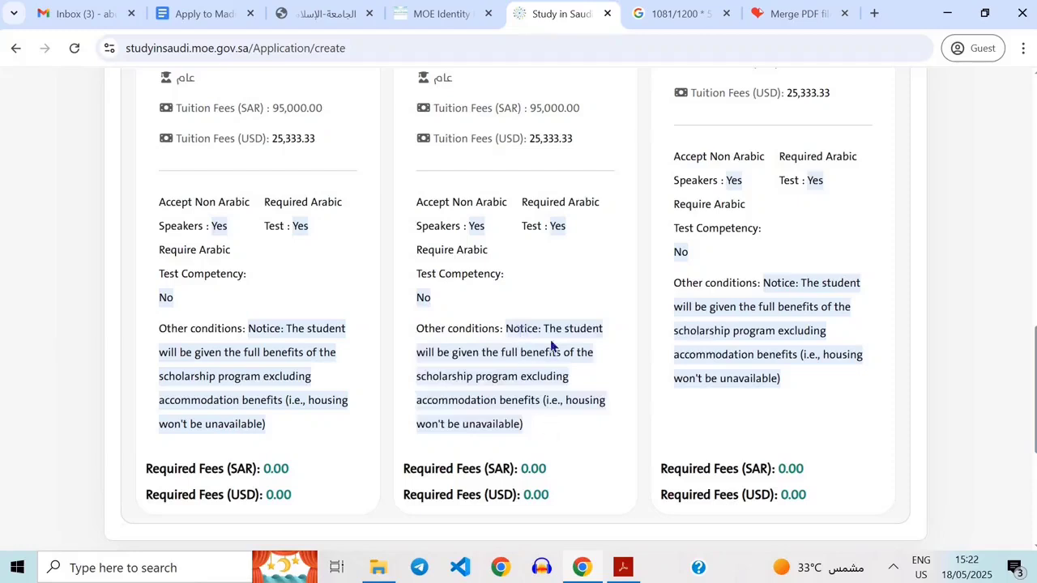
left_click_drag(545, 332, 526, 429)
left_click(552, 349)
left_click_drag(518, 417, 522, 424)
left_click(548, 434)
scroll(542, 440, "up", 7)
scroll(537, 430, "down", 4)
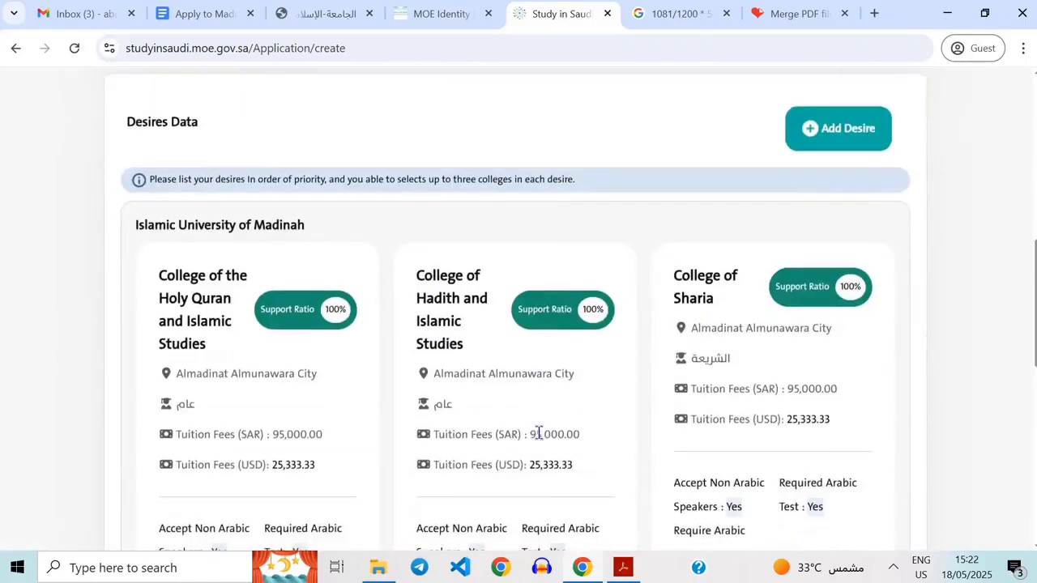
scroll(539, 434, "up", 1)
scroll(602, 481, "up", 2)
scroll(602, 481, "down", 4)
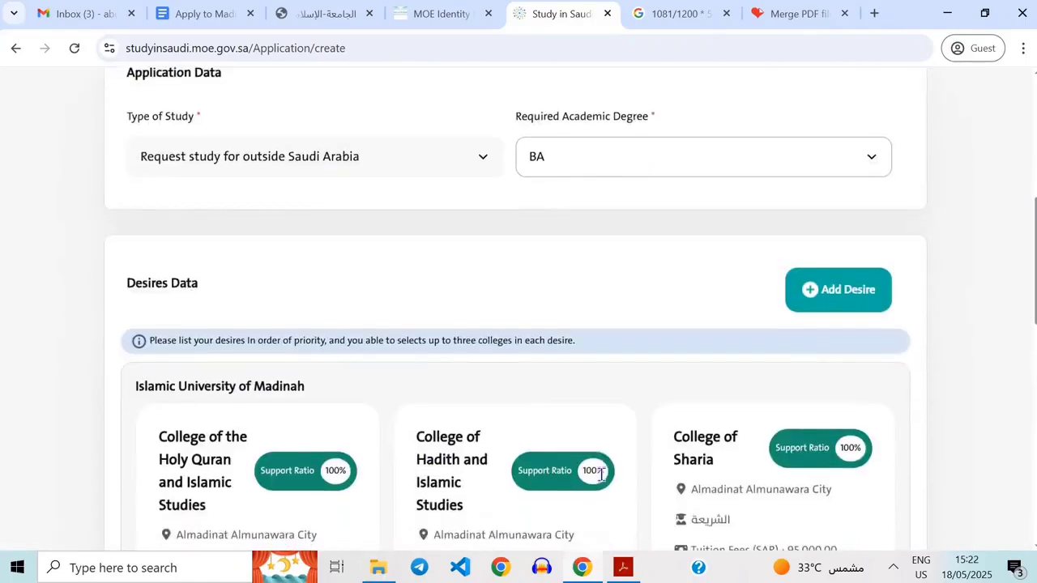
scroll(637, 333, "up", 4)
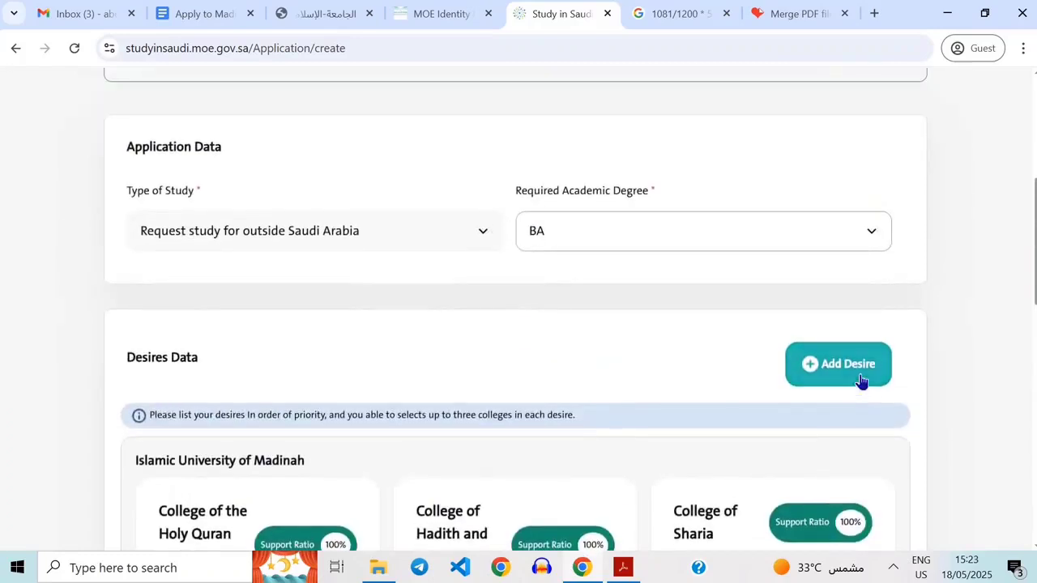
Start another desire and choose Umm al-Qura University as its university.
left_click(860, 381)
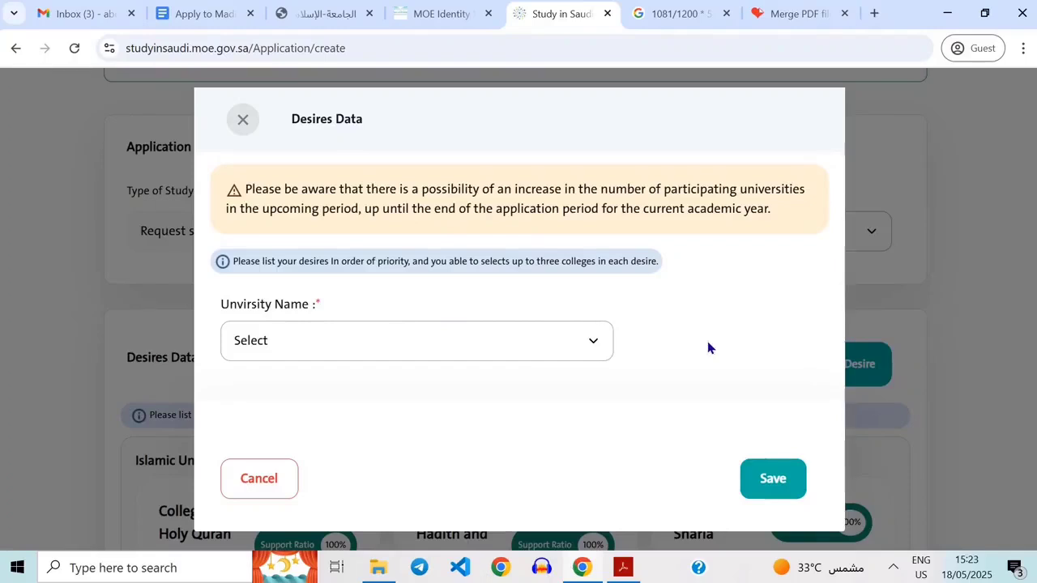
left_click(587, 352)
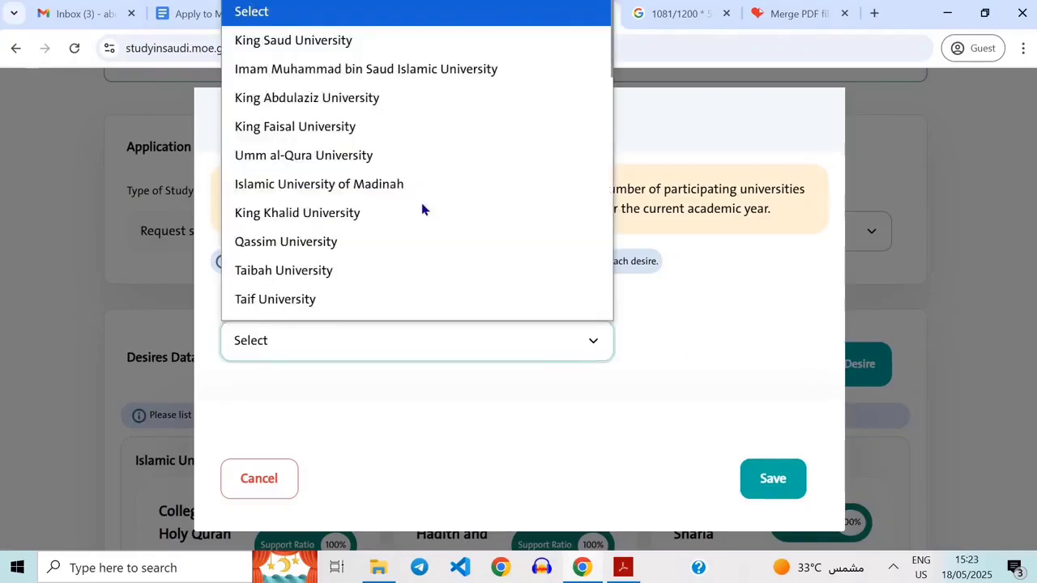
left_click(345, 155)
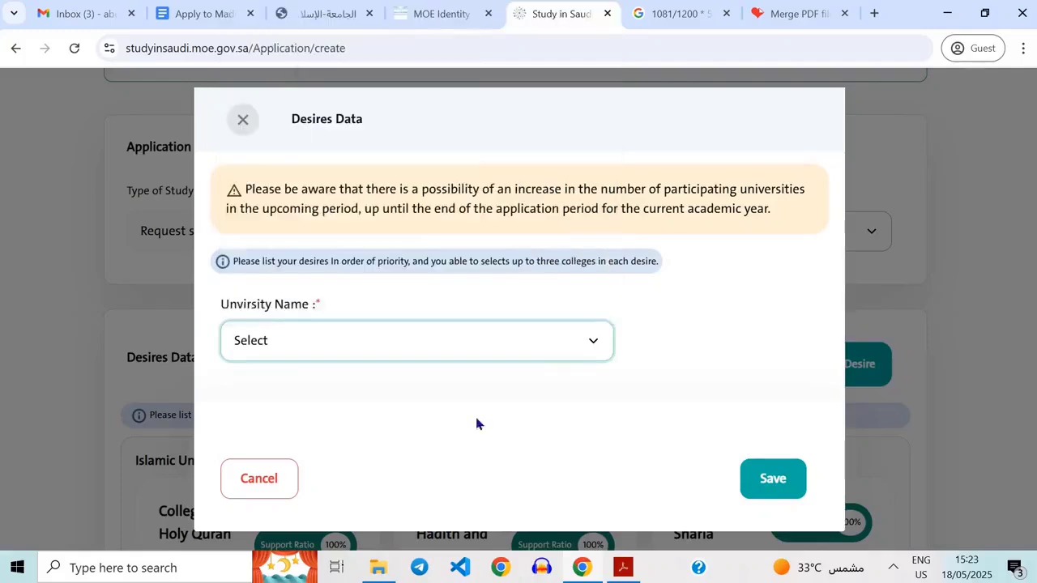
Browse Umm al-Qura University's listed colleges with their majors, governorates, fees and conditions, then close the desire dialog without saving.
scroll(697, 361, "down", 5)
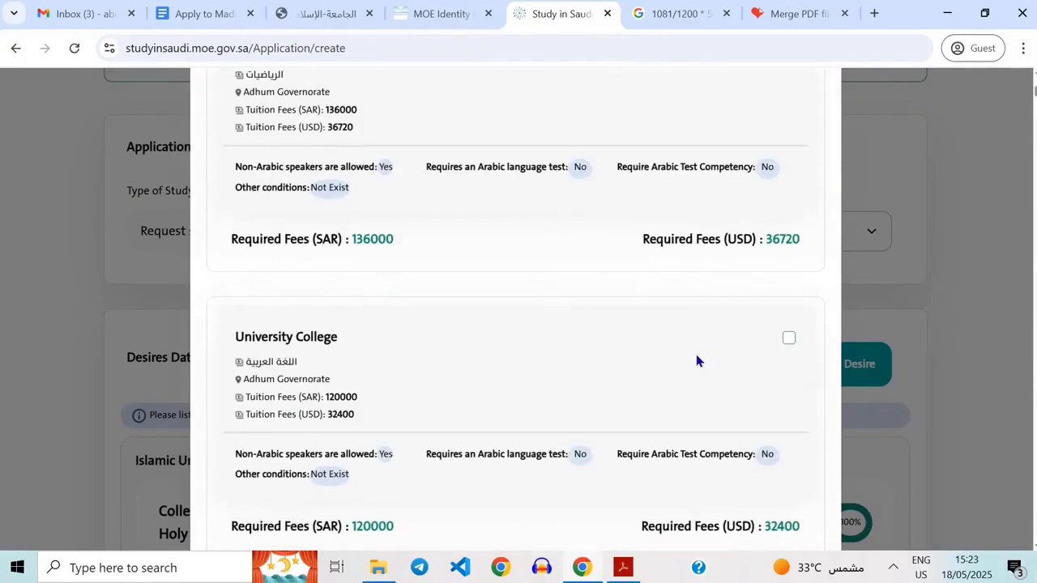
scroll(478, 429, "down", 5)
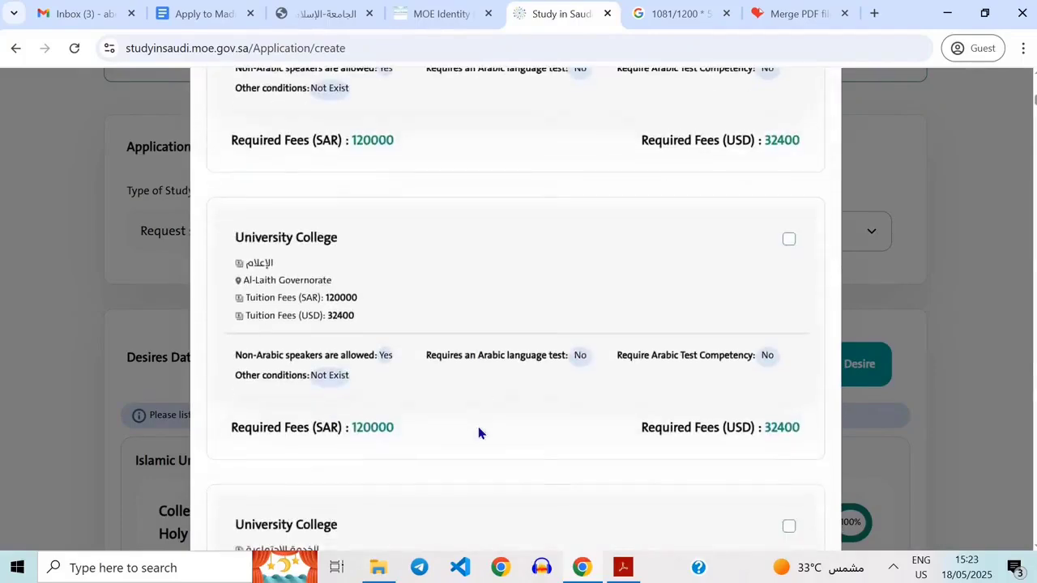
scroll(478, 427, "down", 5)
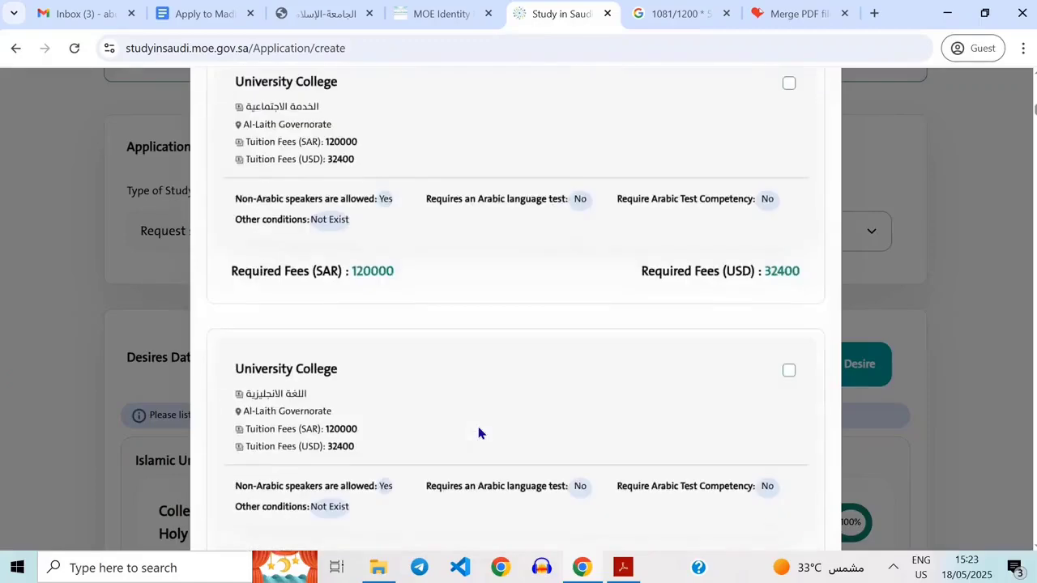
scroll(477, 433, "up", 10)
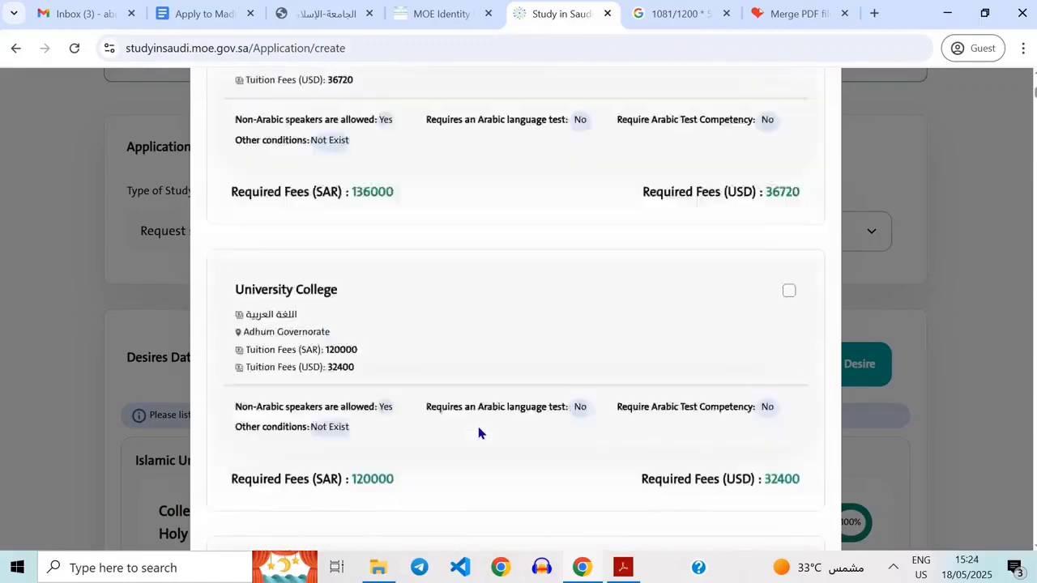
scroll(478, 433, "up", 2)
scroll(478, 433, "down", 5)
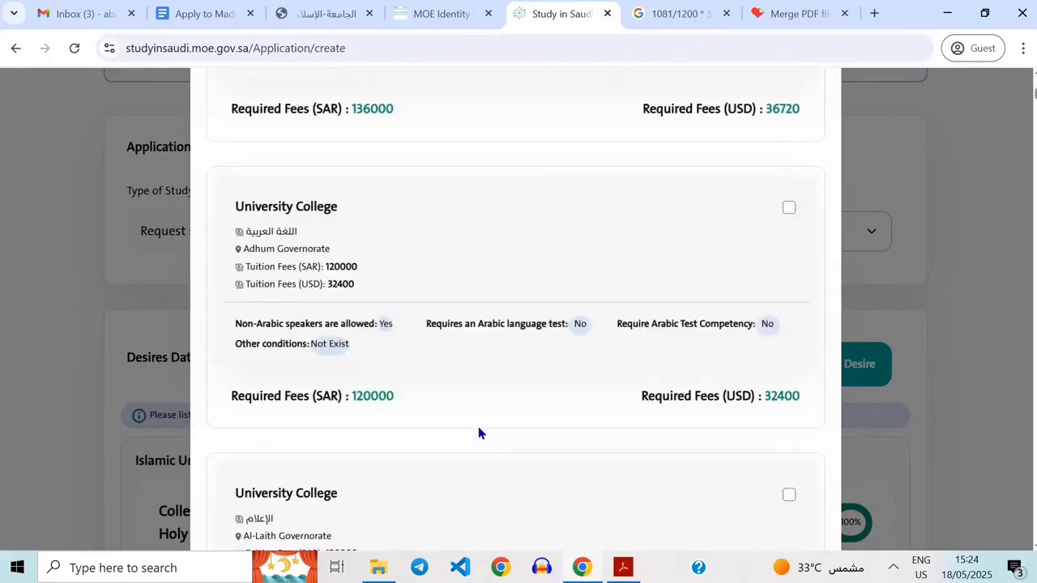
scroll(478, 430, "down", 7)
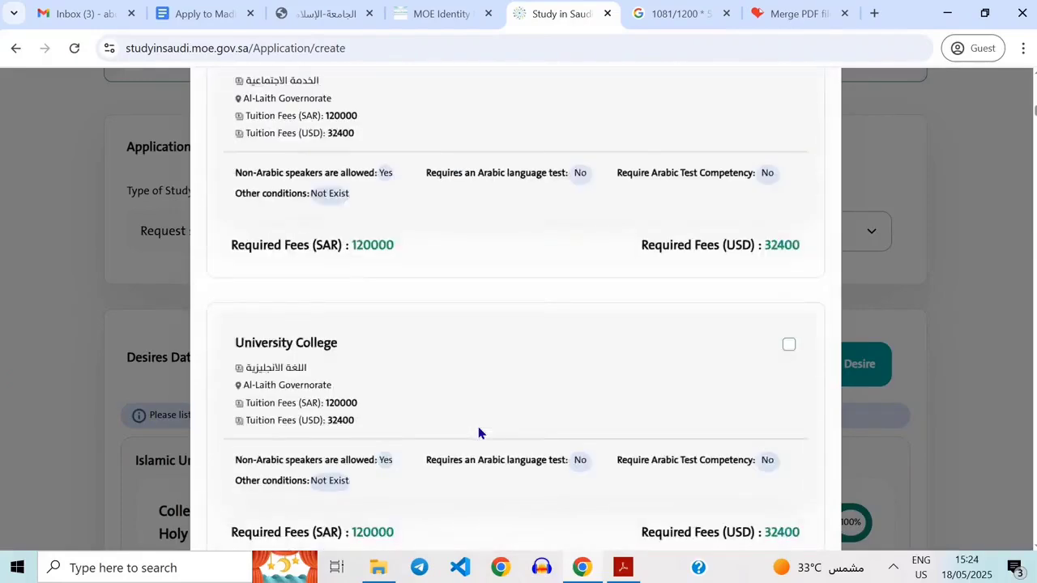
scroll(255, 412, "down", 3)
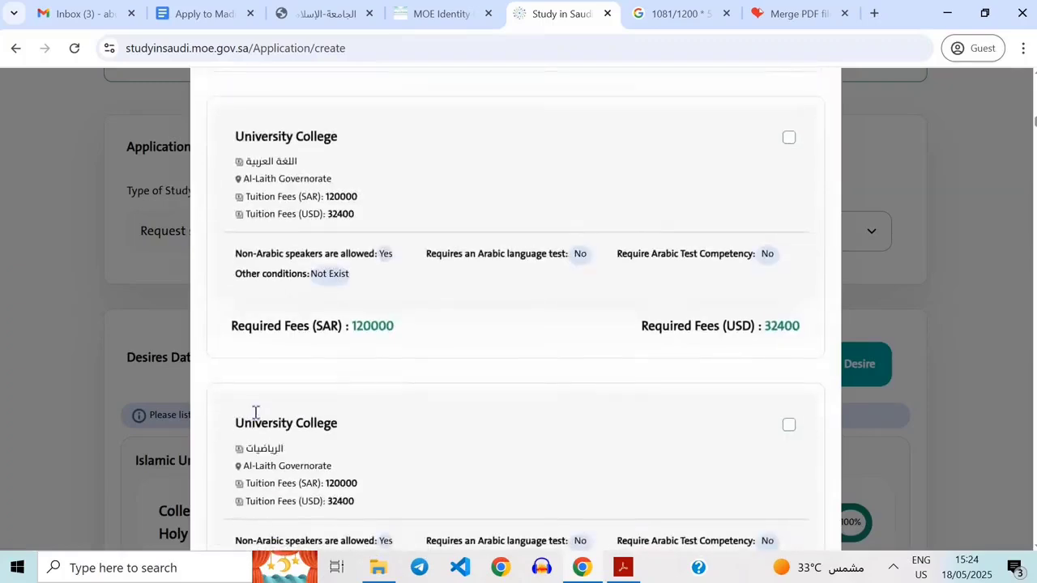
scroll(255, 412, "down", 7)
scroll(302, 209, "up", 2)
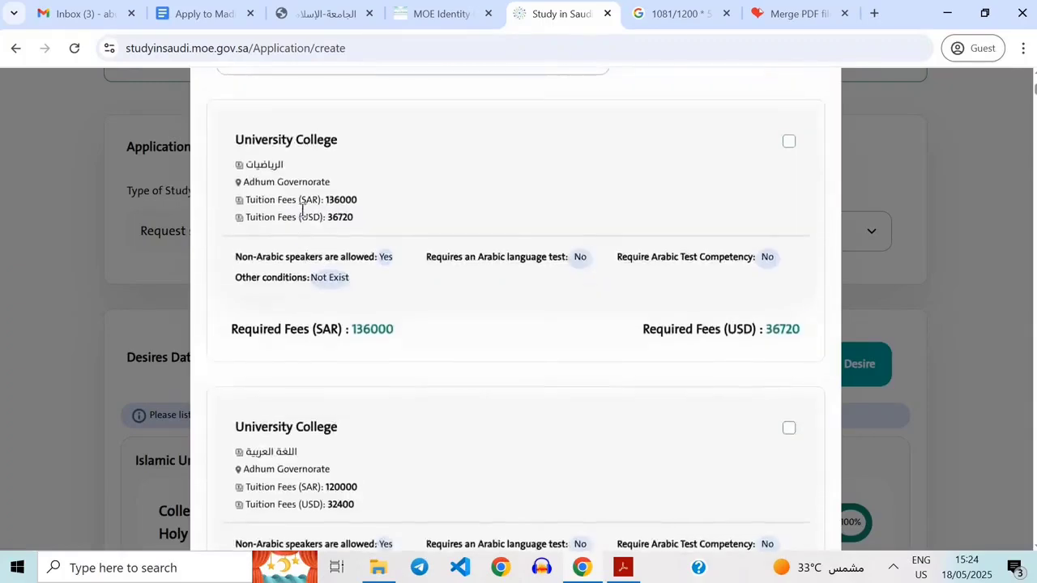
scroll(302, 209, "up", 2)
triple_click(364, 303)
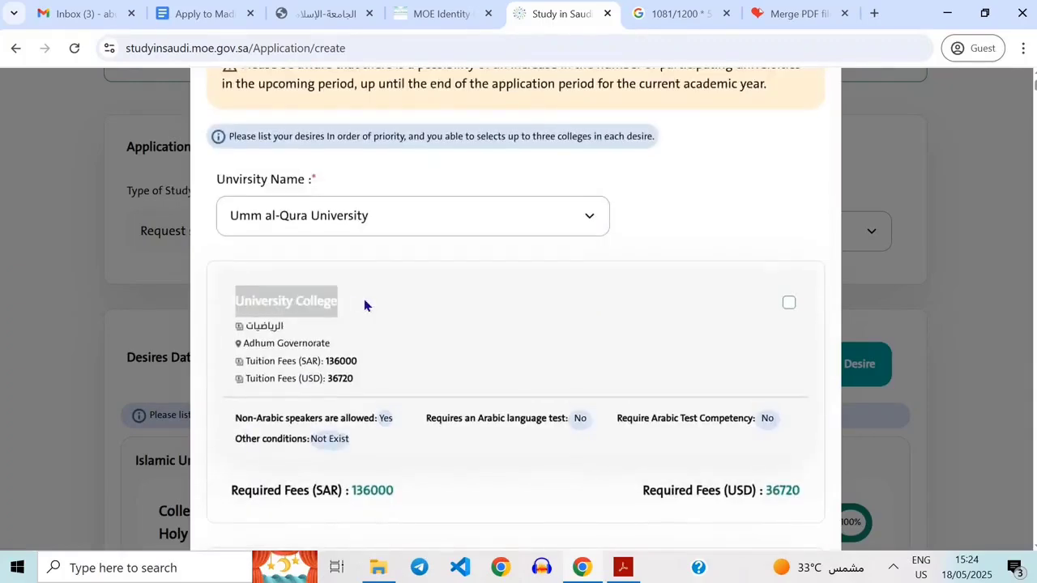
scroll(286, 430, "down", 2)
triple_click(287, 429)
scroll(287, 430, "down", 5)
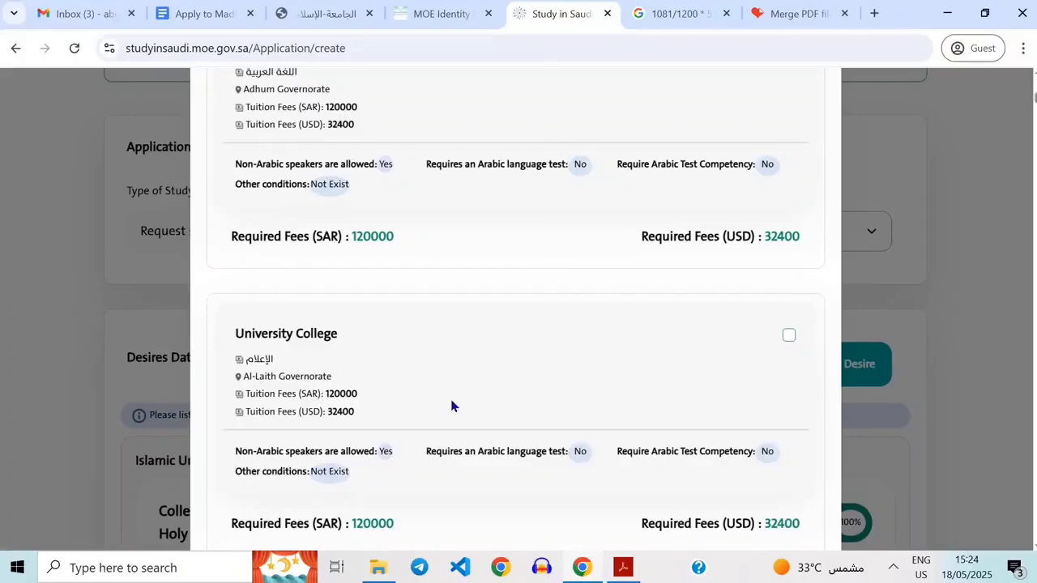
scroll(326, 472, "down", 2)
scroll(326, 471, "up", 5)
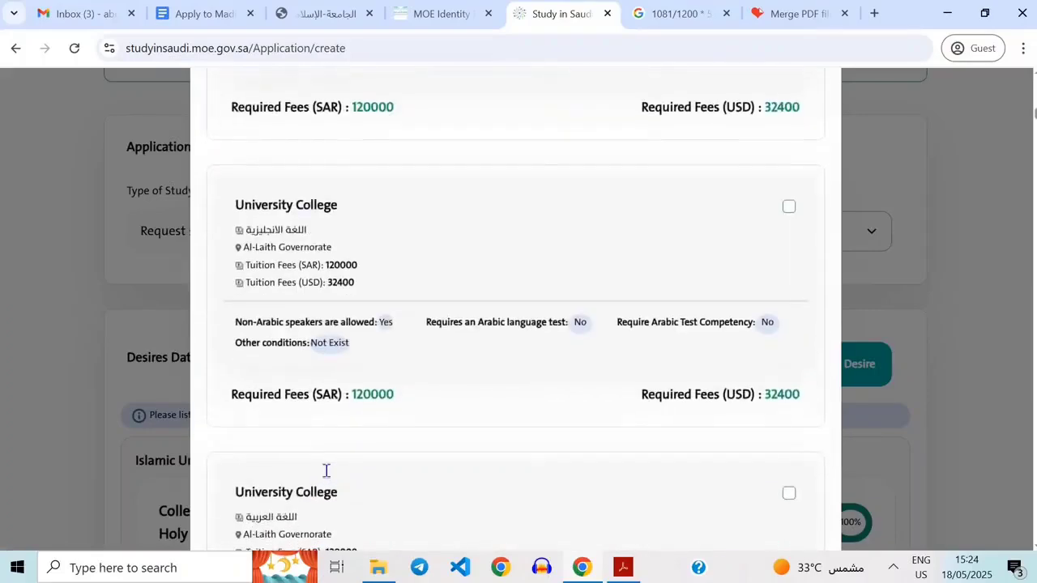
scroll(530, 355, "down", 5)
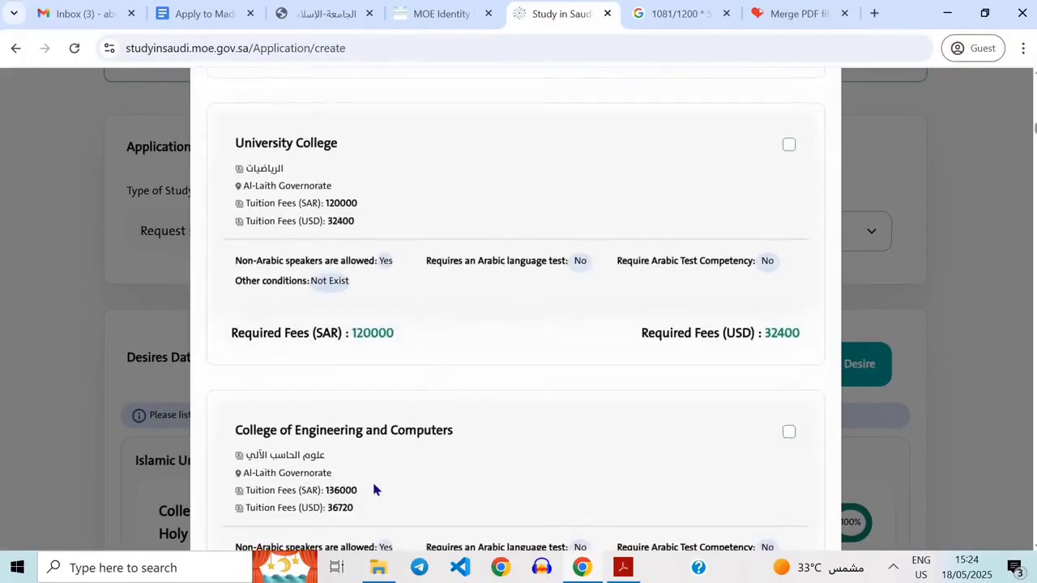
scroll(374, 489, "down", 2)
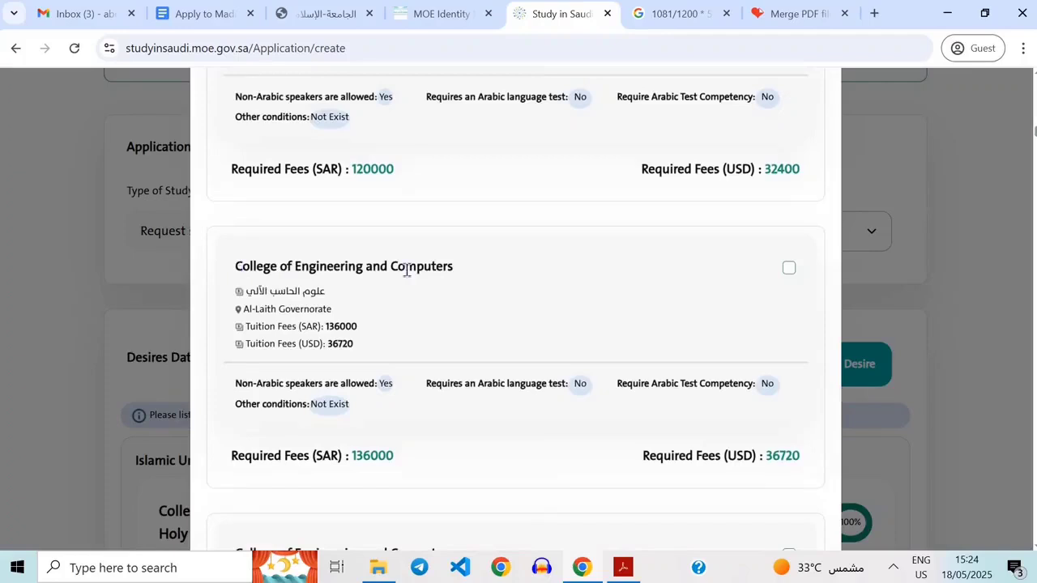
scroll(314, 271, "up", 4)
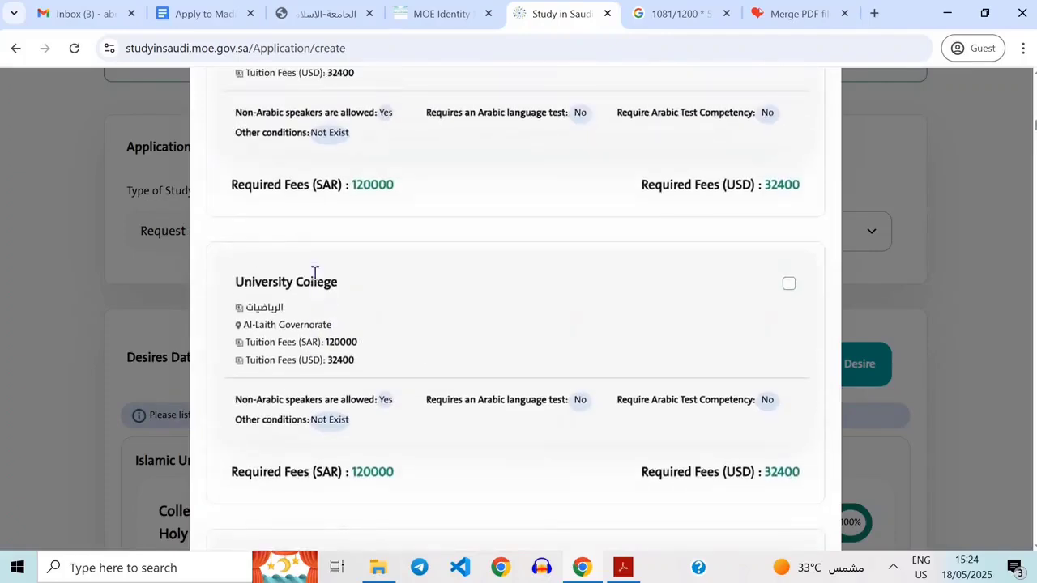
triple_click(316, 273)
scroll(313, 273, "up", 3)
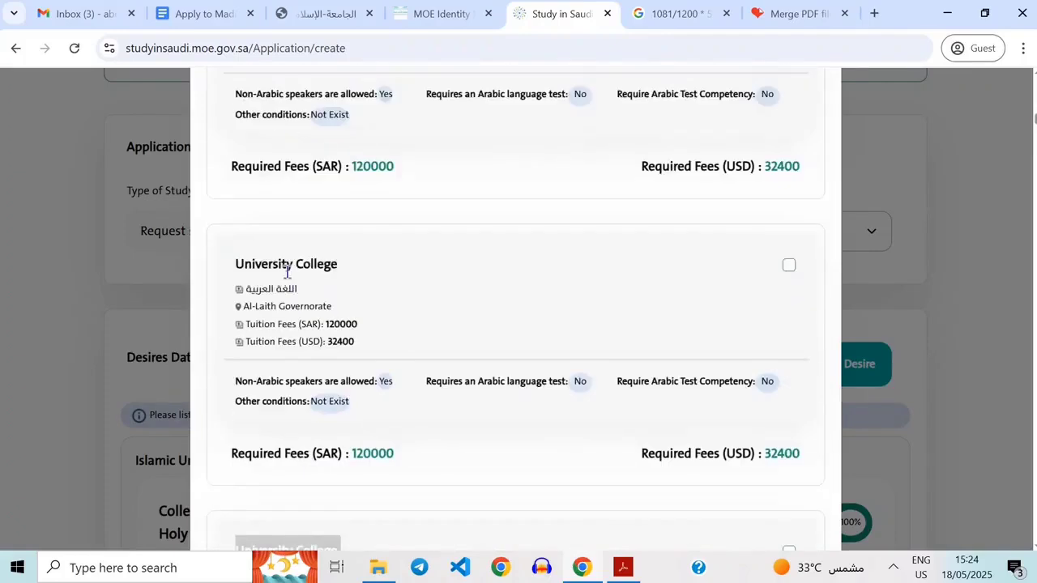
scroll(516, 367, "down", 3)
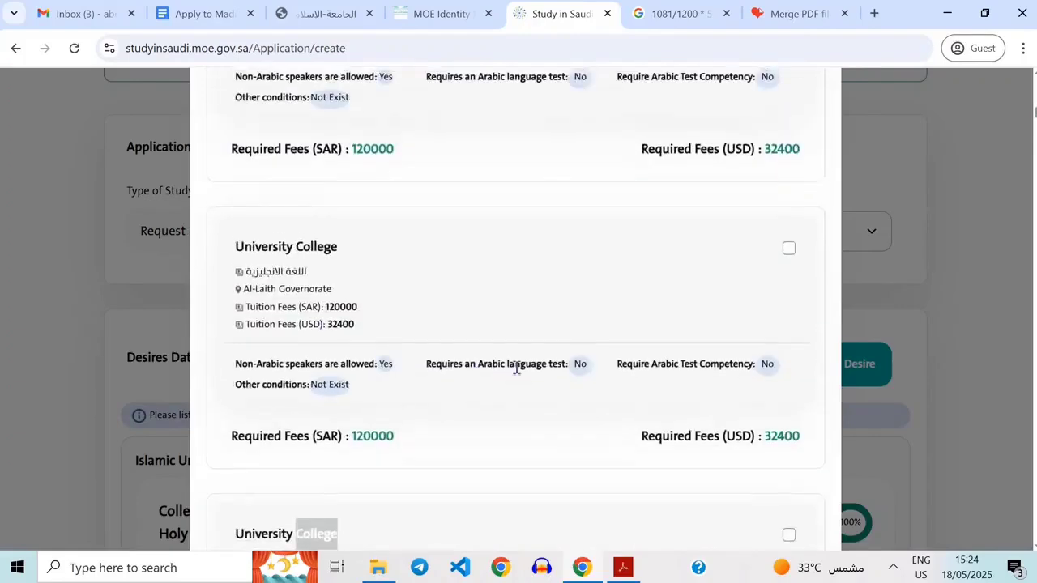
scroll(517, 369, "up", 3)
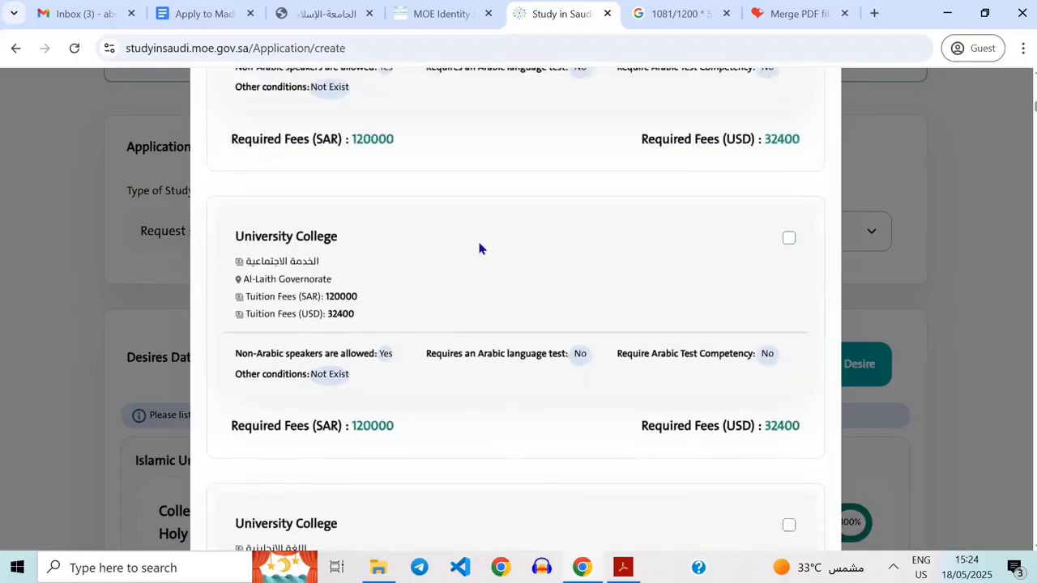
scroll(460, 394, "up", 4)
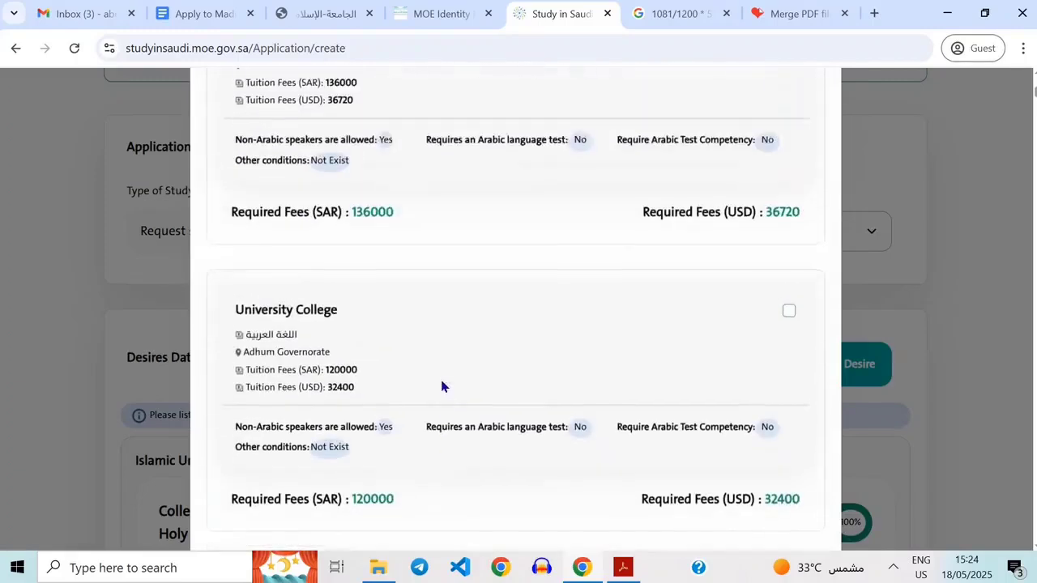
scroll(443, 386, "up", 3)
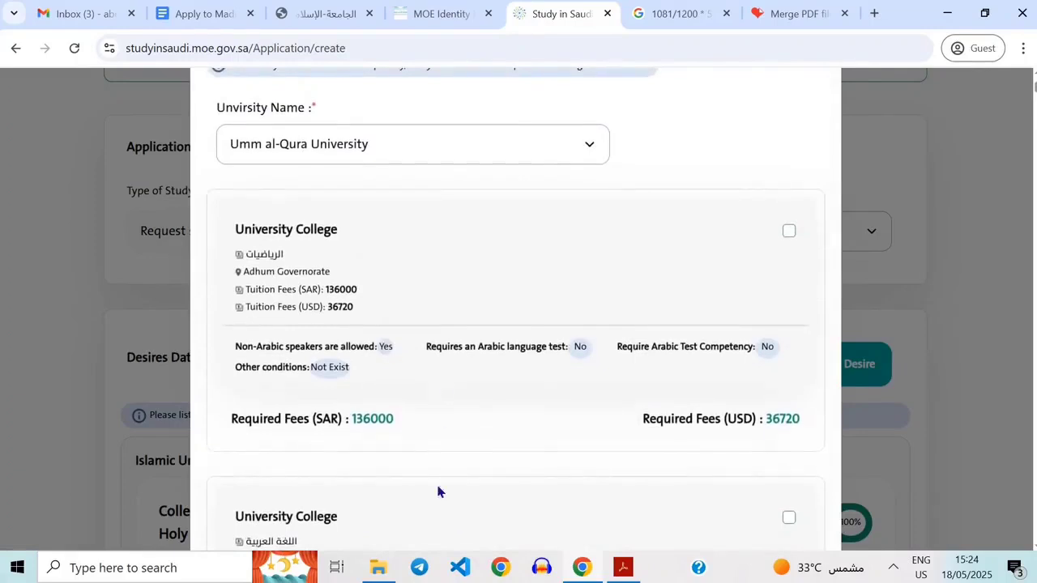
scroll(438, 491, "up", 1)
scroll(438, 492, "down", 10)
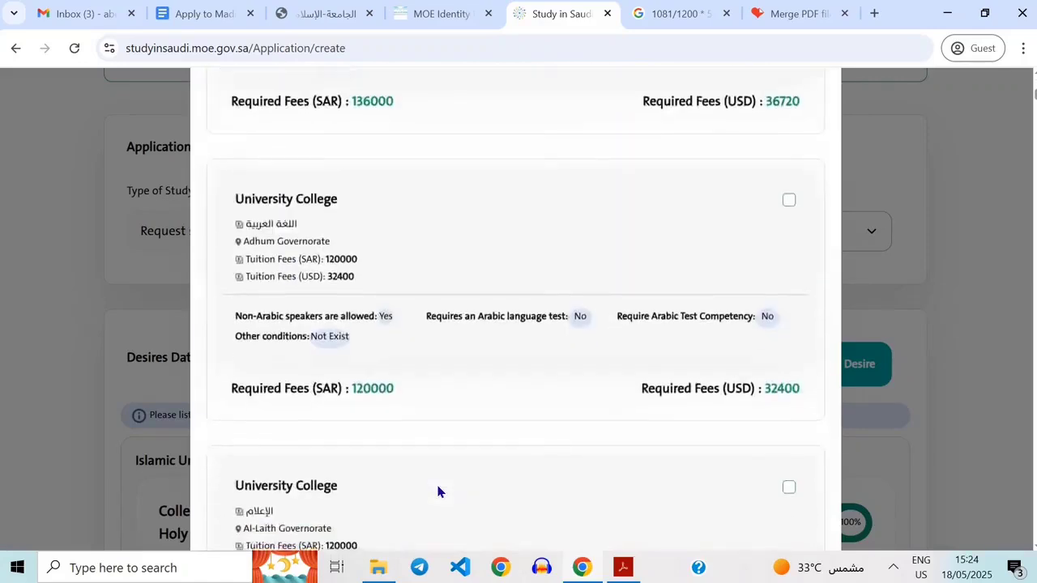
scroll(438, 492, "down", 8)
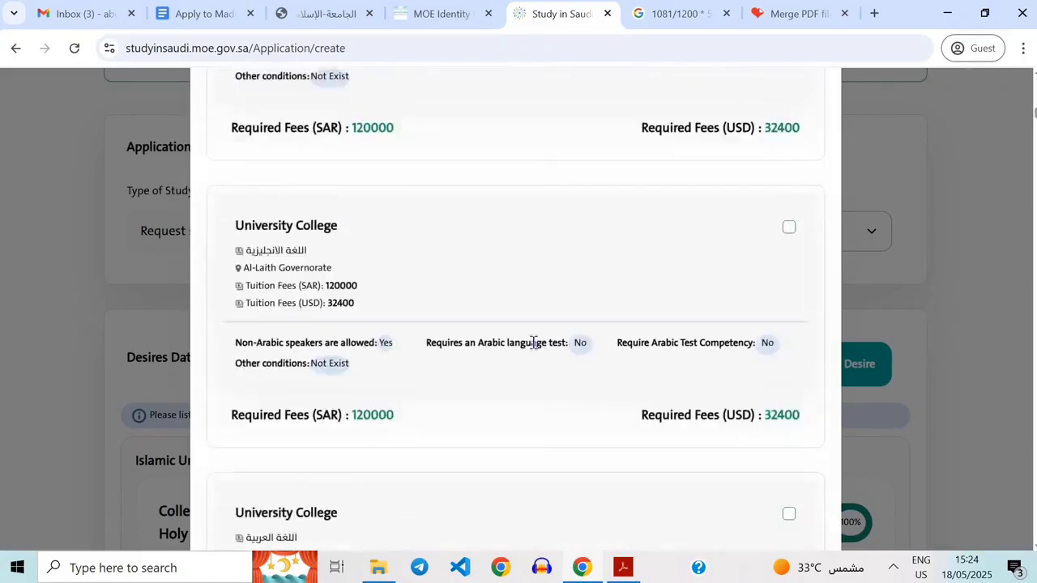
scroll(576, 283, "up", 15)
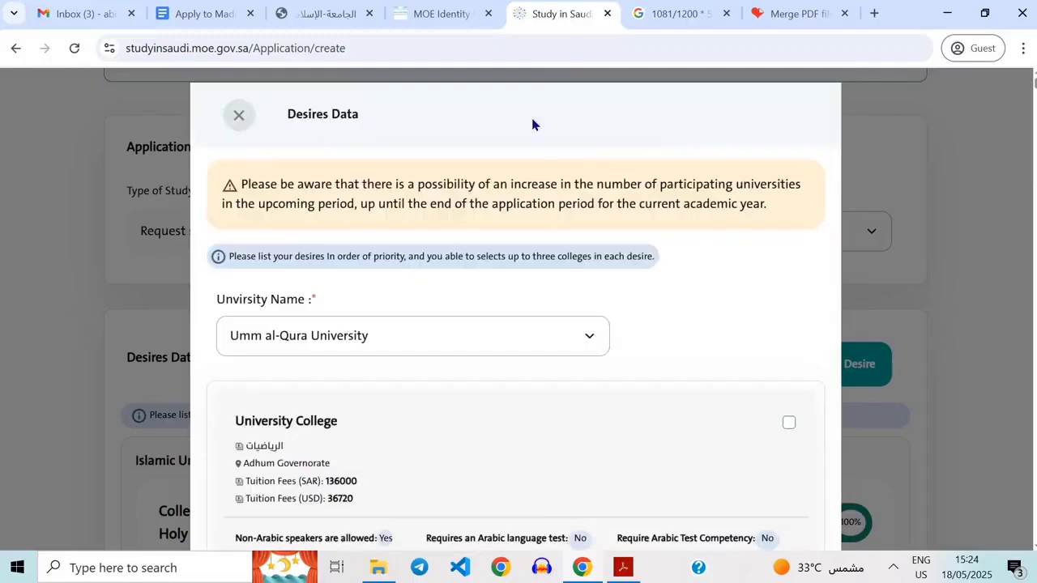
left_click(230, 120)
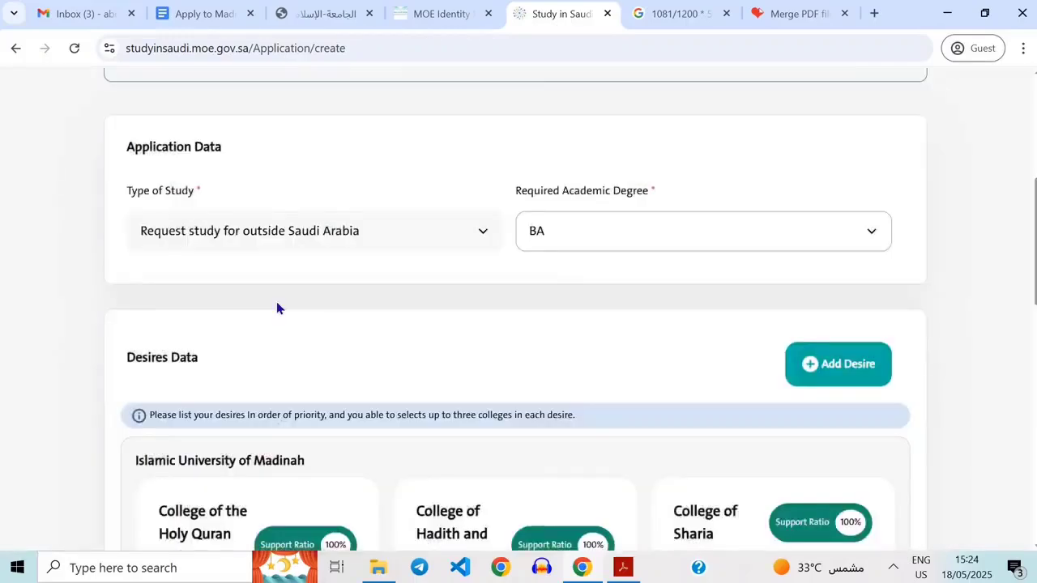
scroll(405, 352, "up", 1)
scroll(563, 240, "down", 4)
scroll(562, 241, "down", 6)
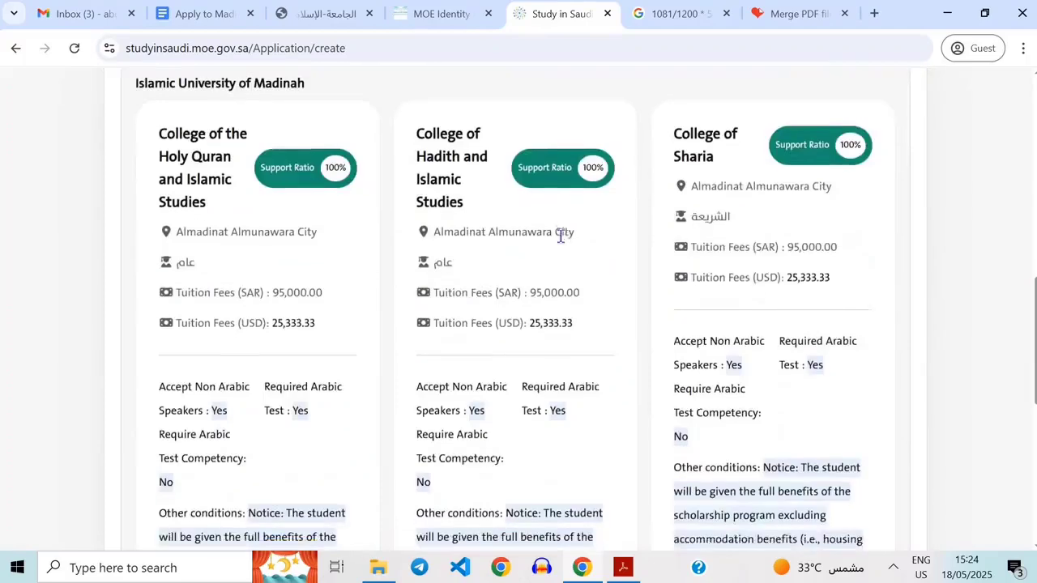
scroll(614, 222, "up", 6)
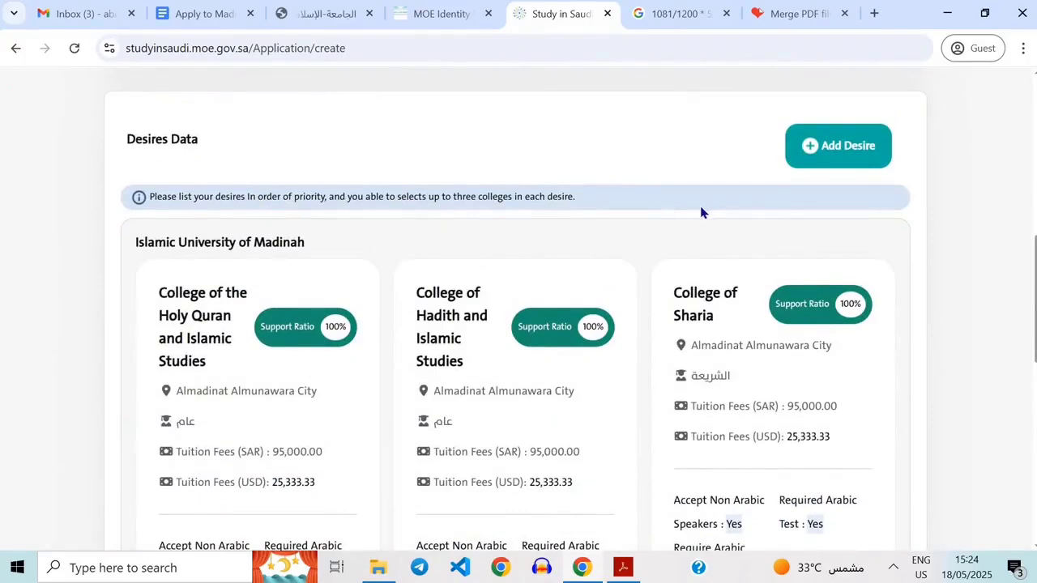
left_click(832, 162)
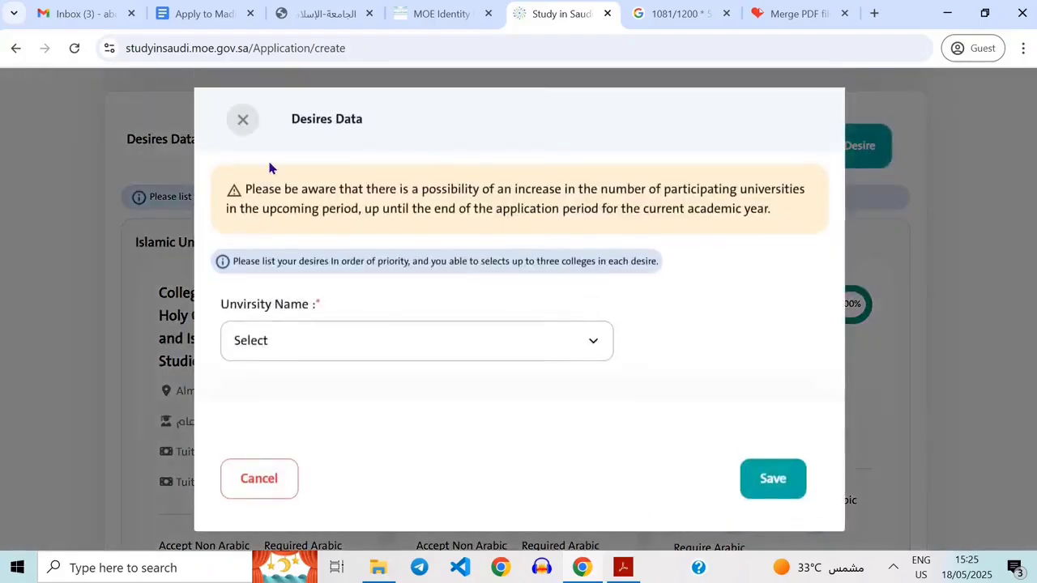
left_click(242, 122)
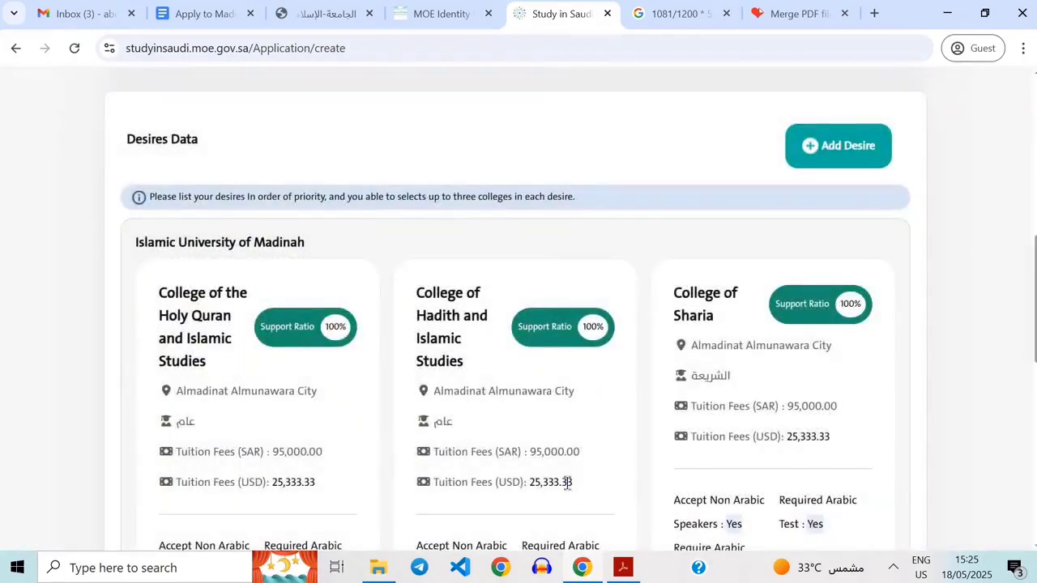
Examine the Islamic University of Madinah desire's college cards, their locations, tuition fees and admission requirements.
scroll(599, 380, "down", 1)
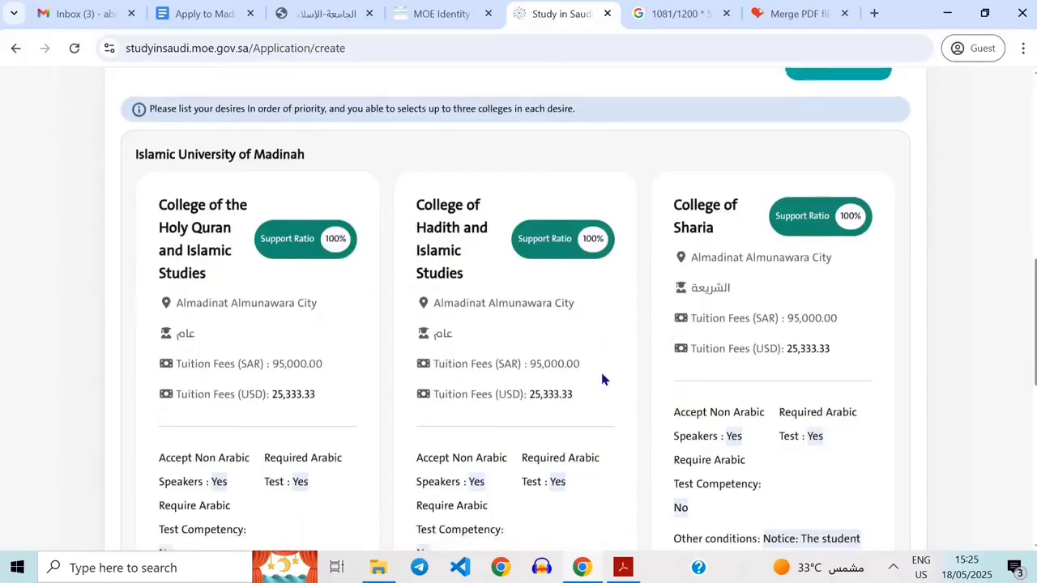
scroll(528, 435, "up", 1)
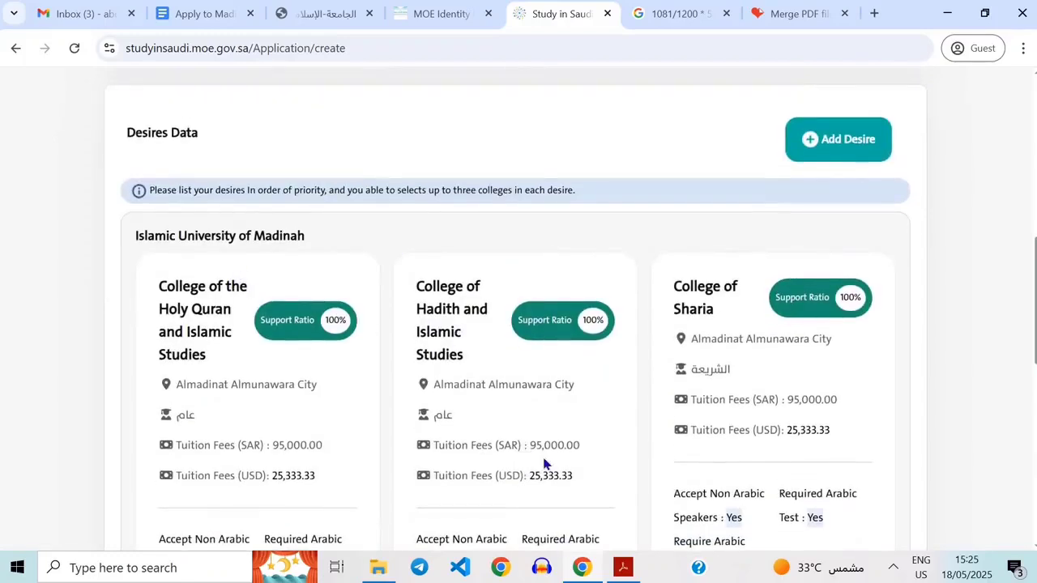
scroll(592, 359, "down", 1)
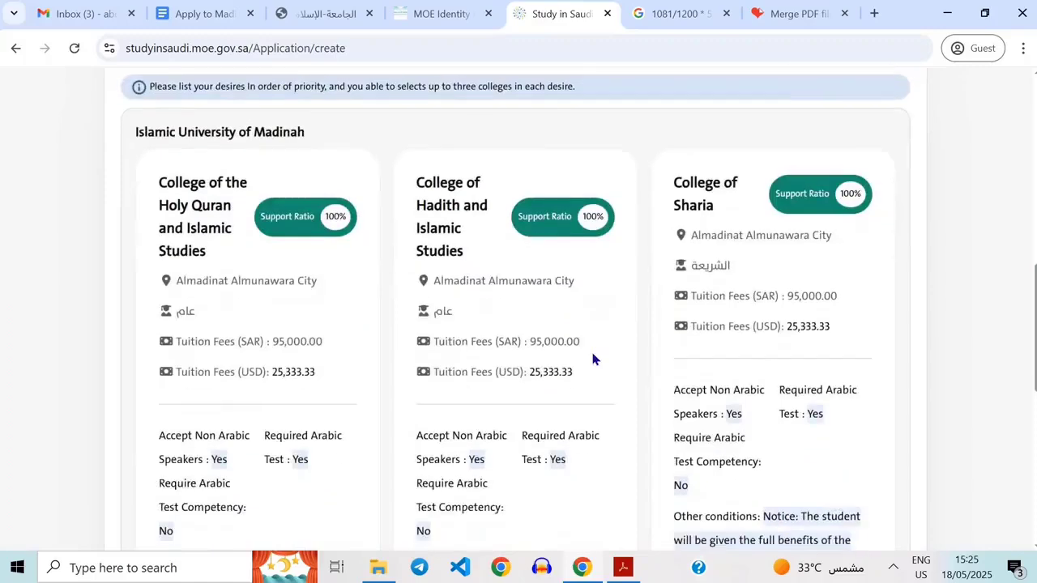
scroll(450, 412, "up", 2)
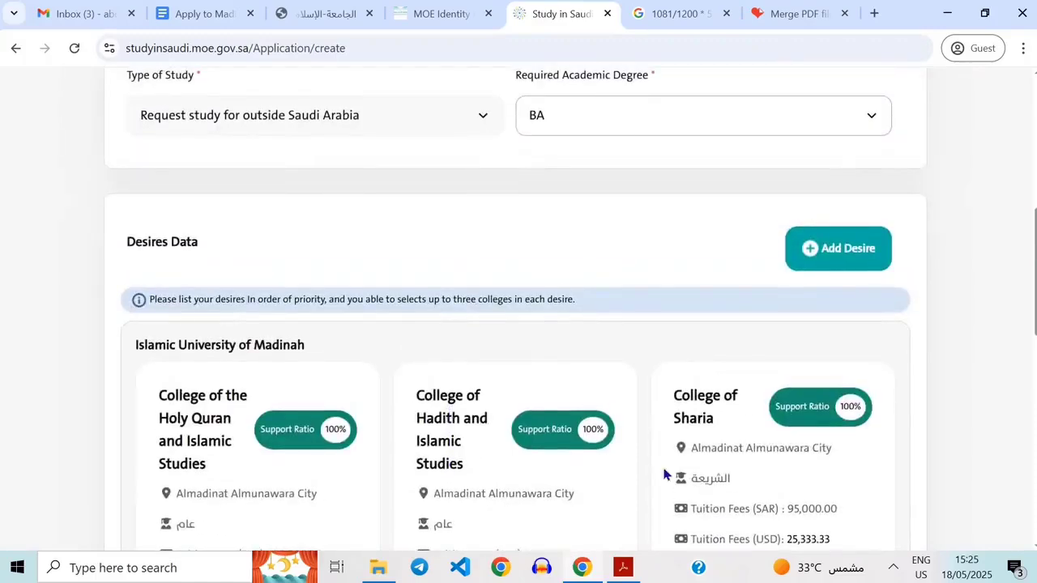
scroll(666, 474, "down", 2)
scroll(680, 301, "up", 1)
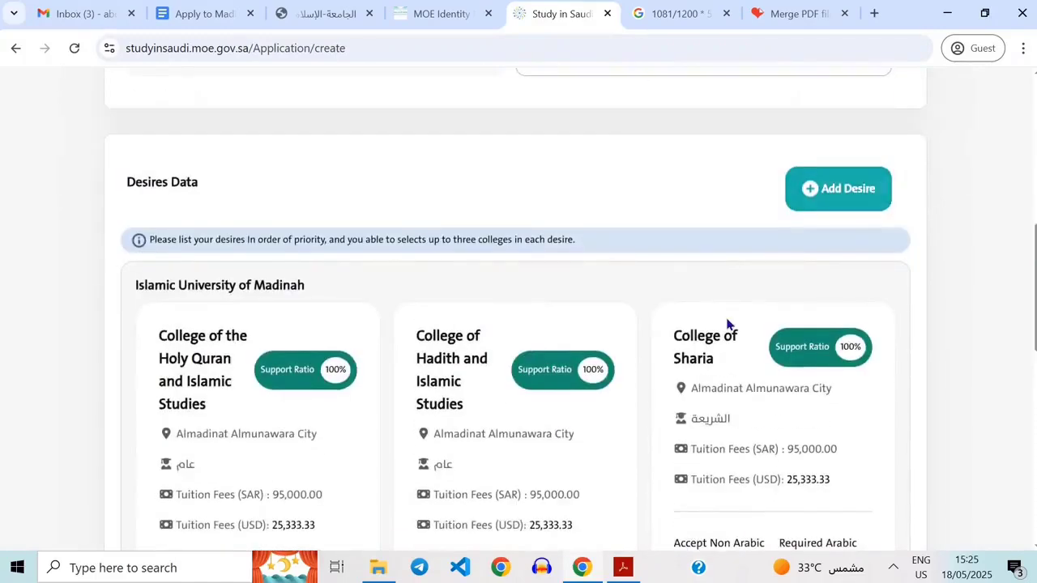
scroll(726, 325, "down", 6)
scroll(856, 262, "up", 5)
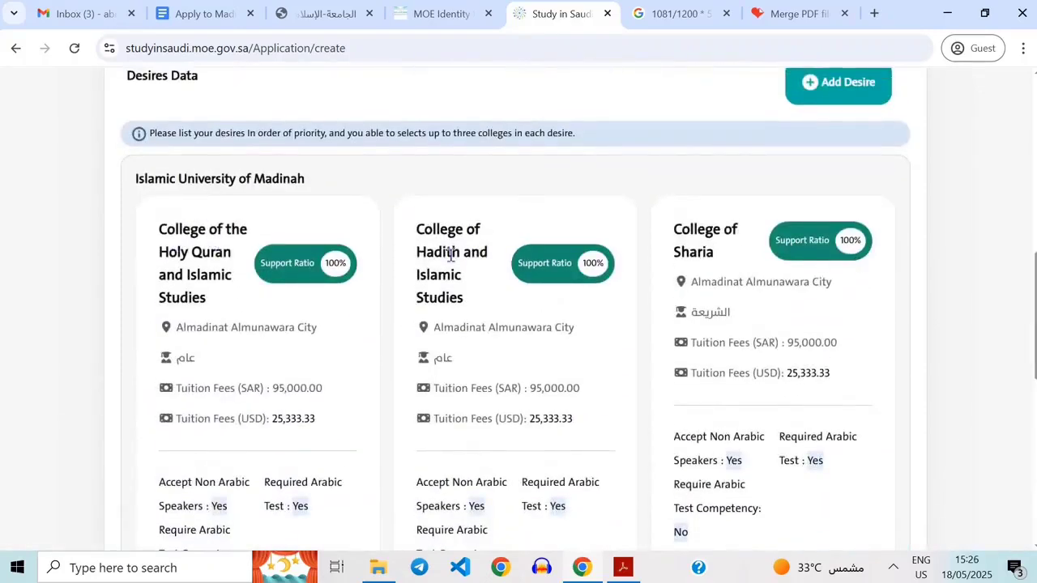
scroll(527, 292, "up", 2)
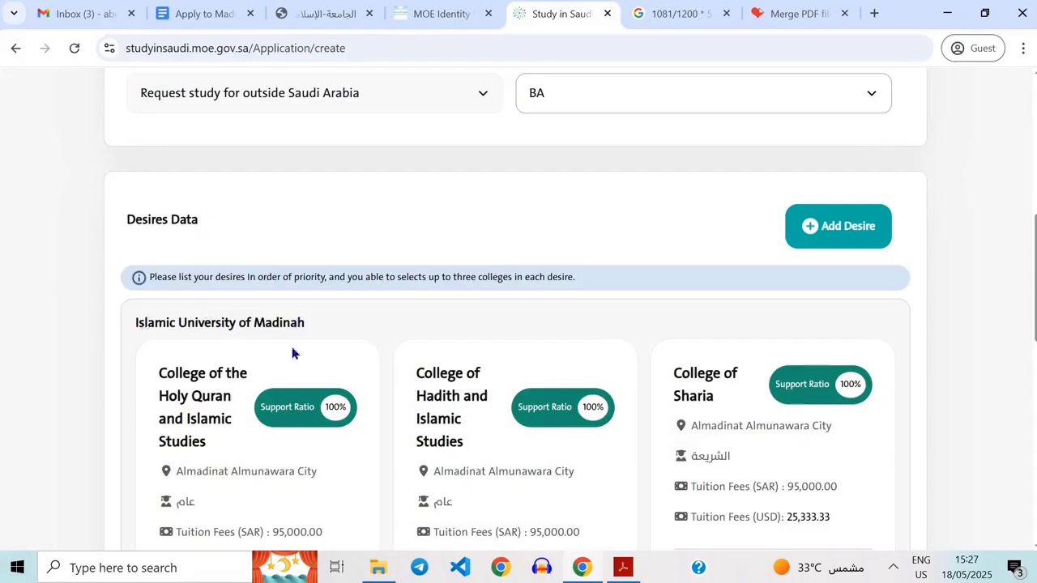
left_click_drag(148, 323, 381, 326)
left_click(381, 327)
scroll(640, 475, "down", 3)
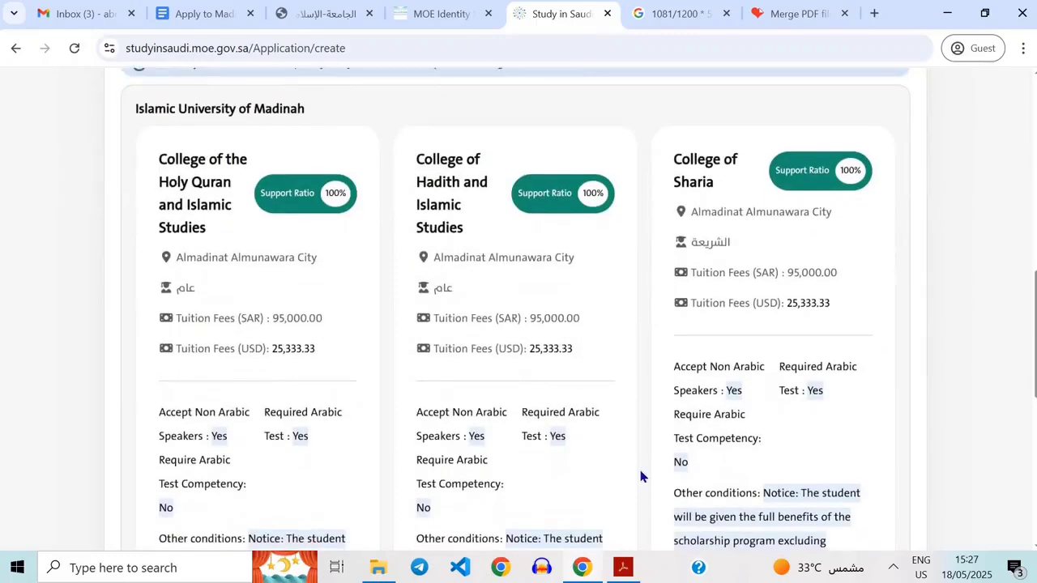
Submit the study request with the Islamic University of Madinah desire and confirm sending it.
scroll(640, 476, "up", 3)
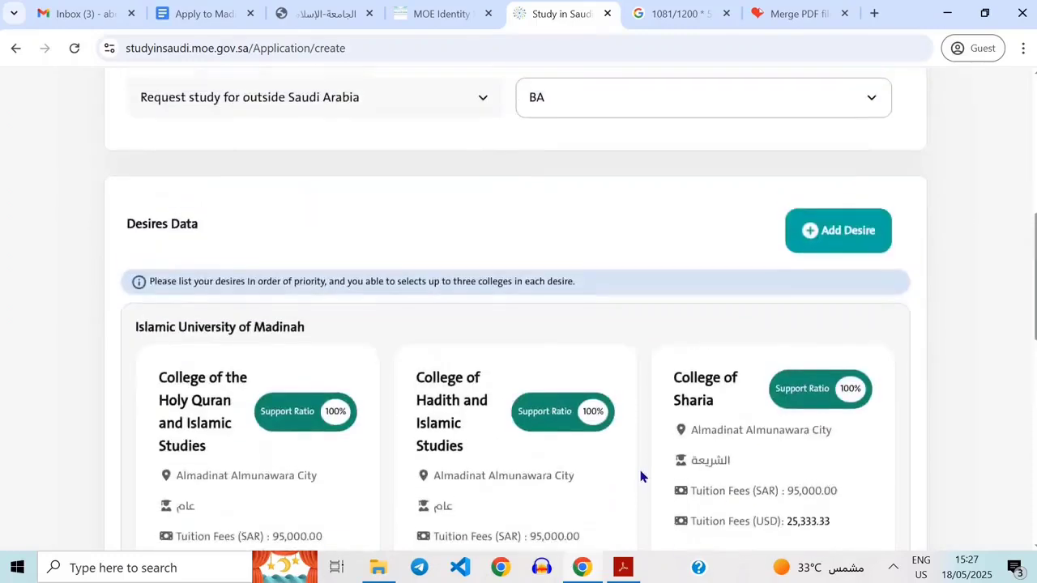
scroll(640, 477, "down", 1)
scroll(640, 476, "down", 1)
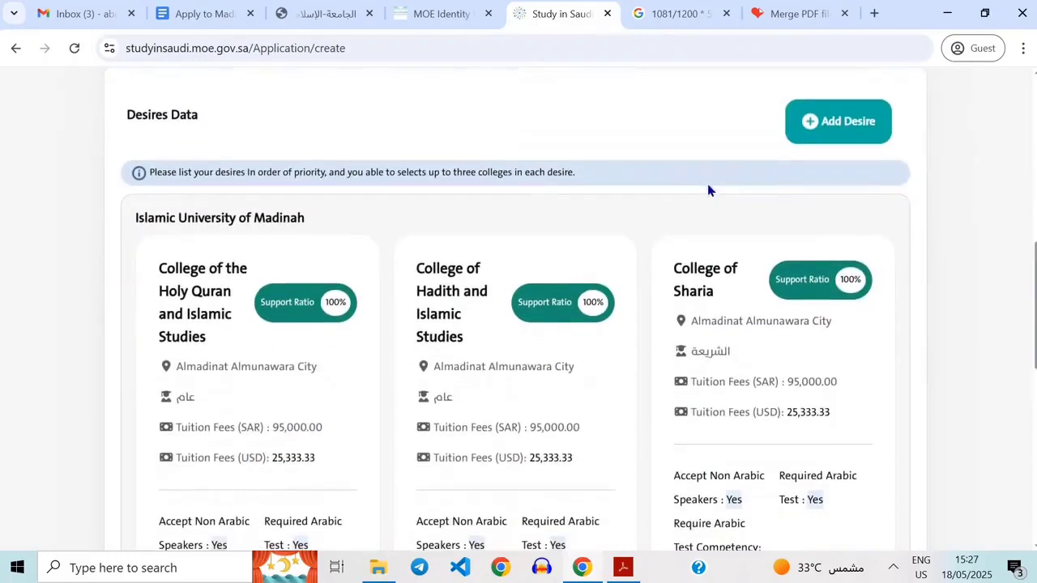
scroll(516, 330, "down", 7)
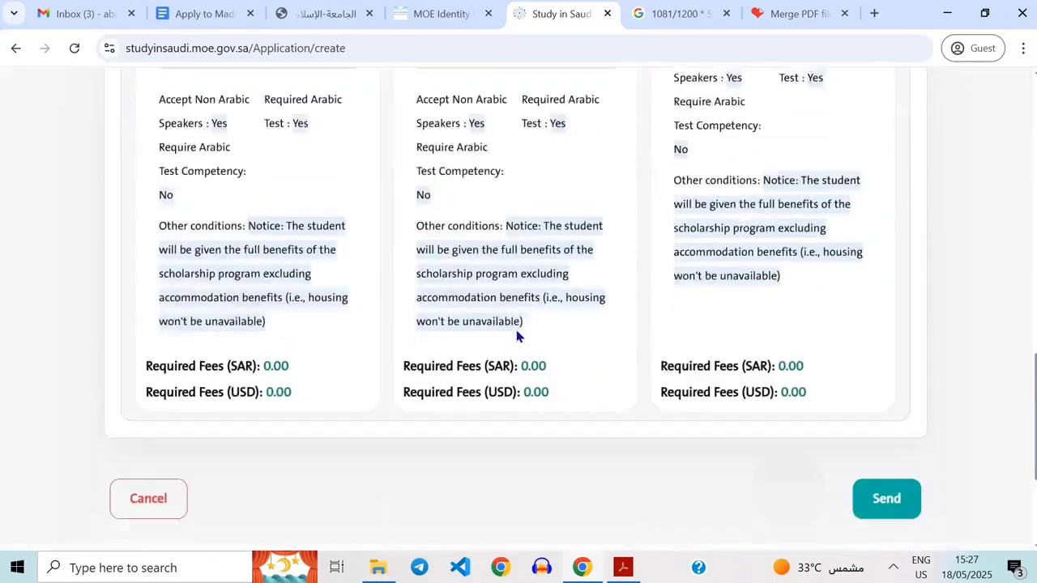
left_click(881, 300)
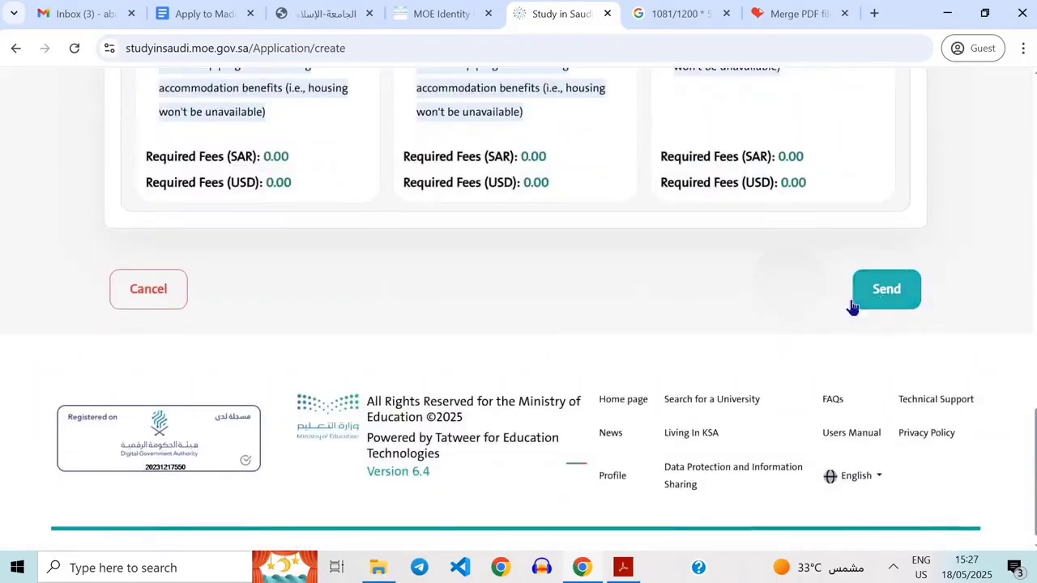
left_click(901, 287)
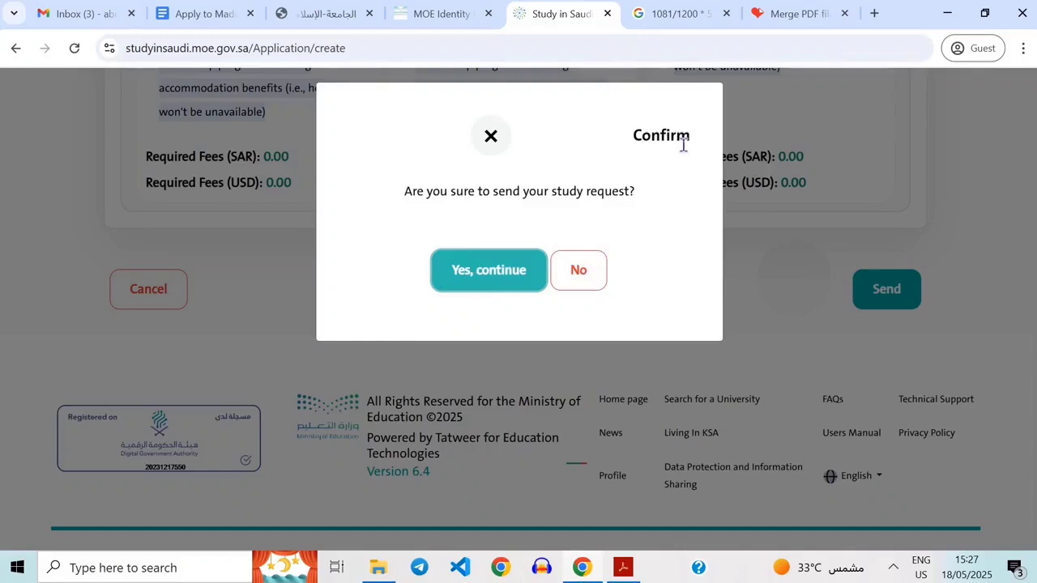
left_click(491, 275)
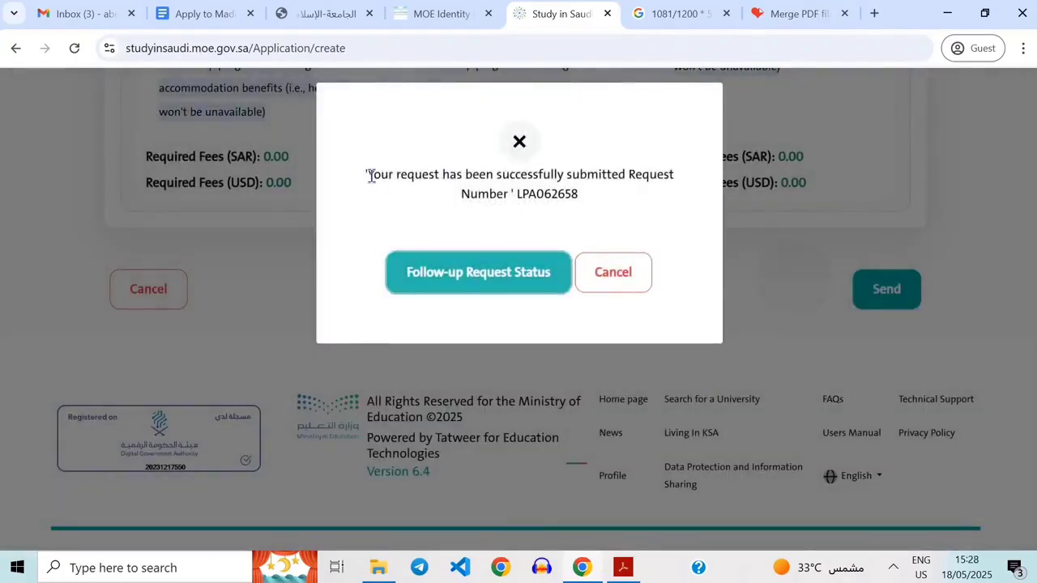
Select the request number in the submission confirmation, then open Follow-up Request Status.
left_click_drag(369, 177, 546, 194)
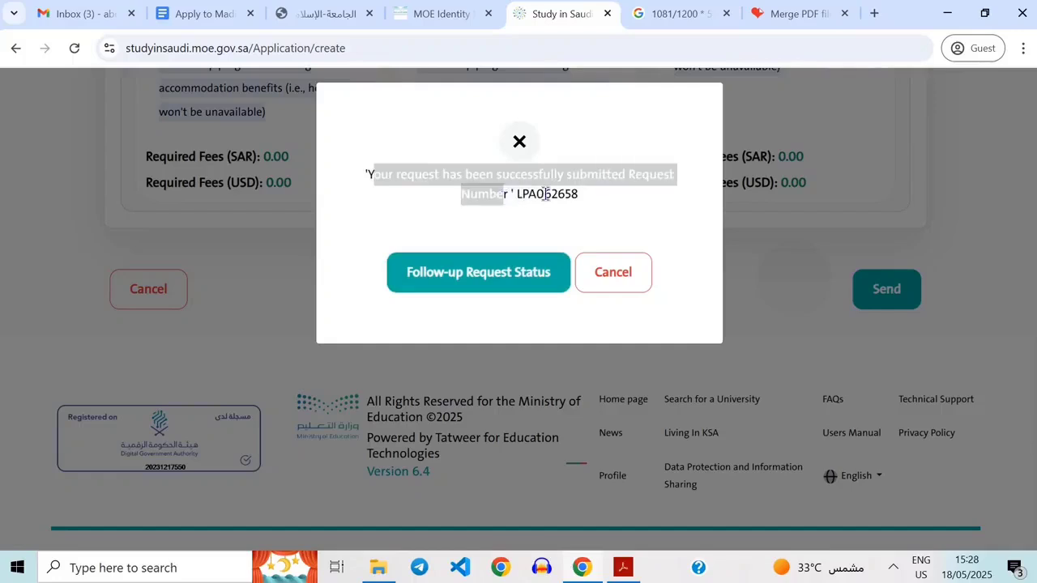
double_click(546, 194)
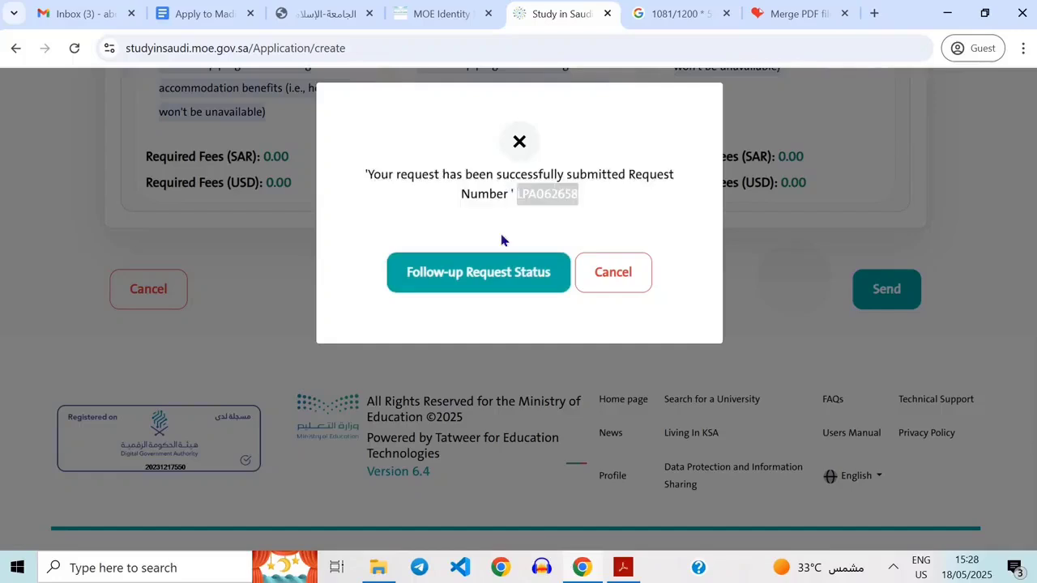
left_click(528, 196)
double_click(649, 203)
left_click(472, 305)
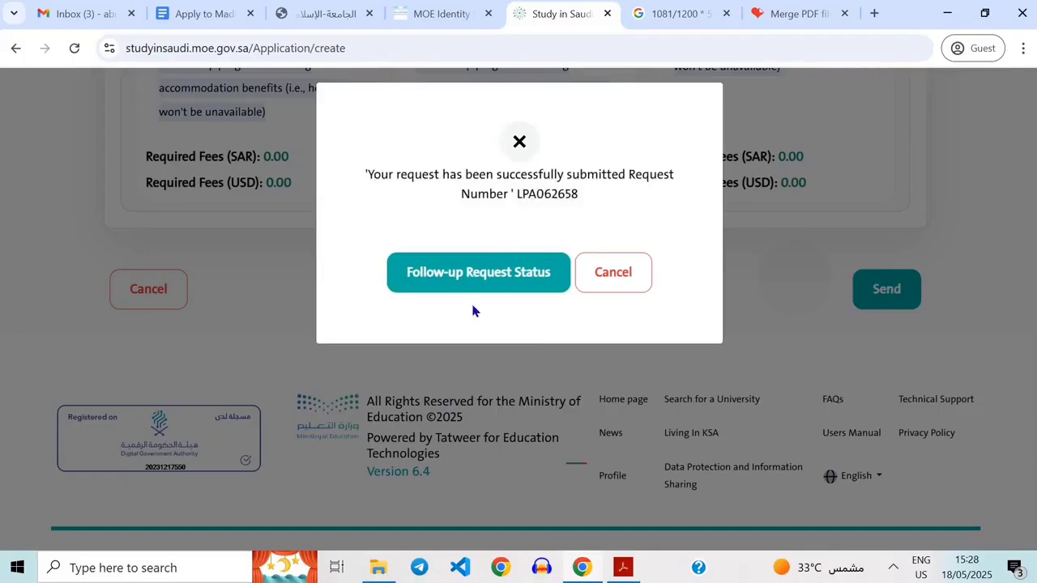
left_click(460, 271)
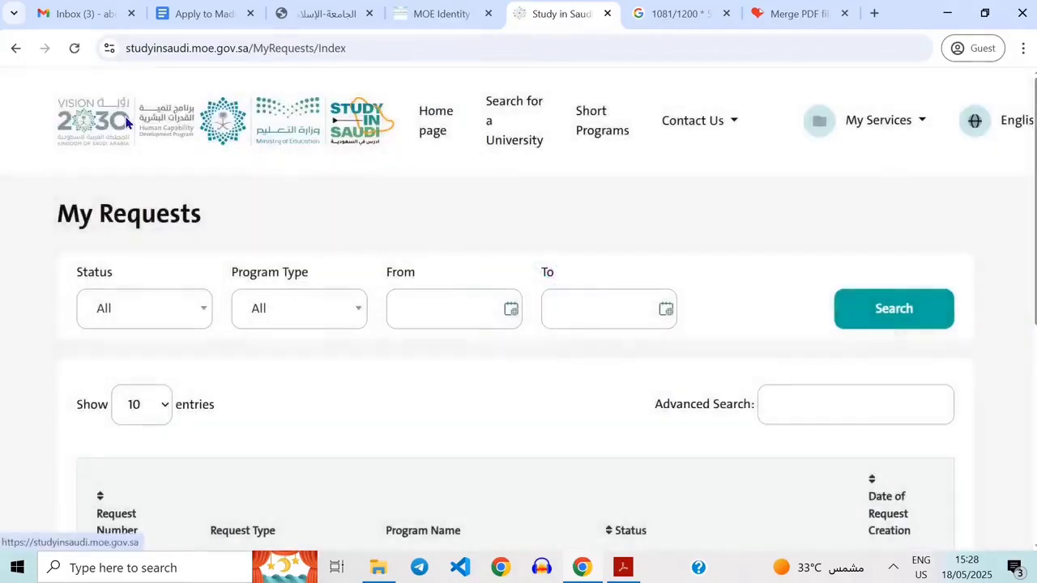
Return to the home page and open My Requests from the My Services menu.
left_click(128, 120)
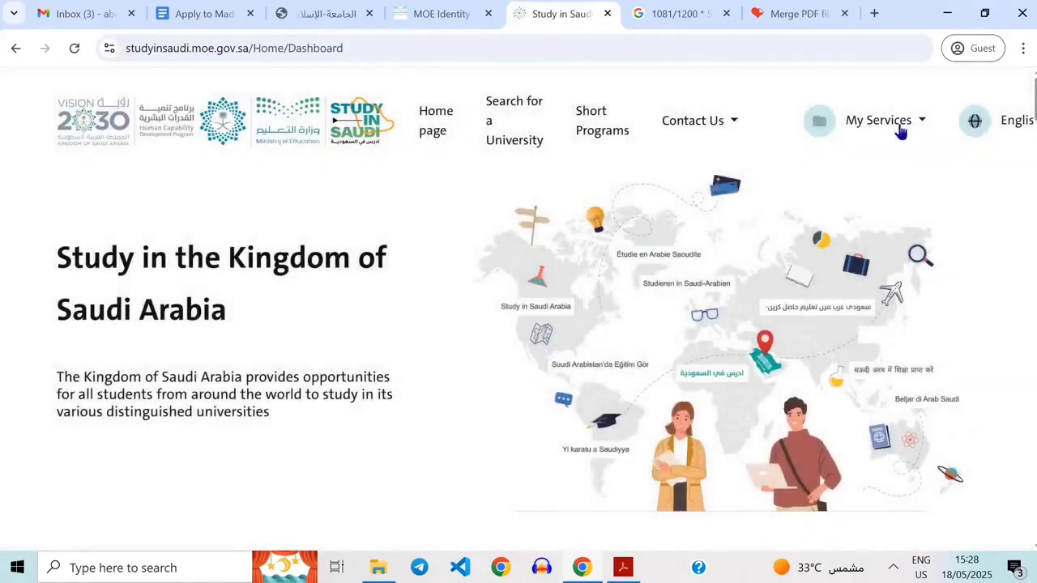
left_click(899, 128)
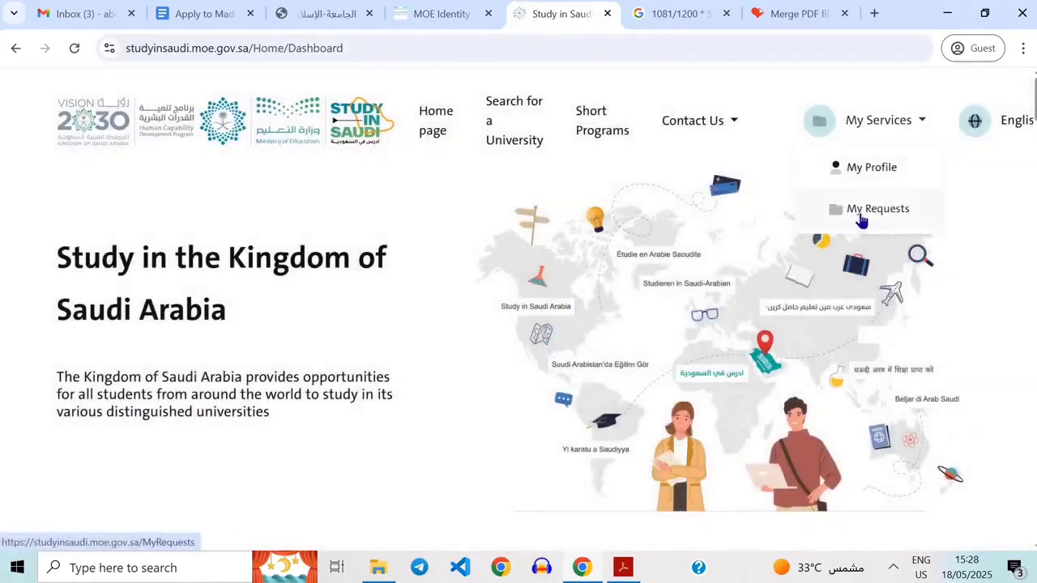
left_click(898, 213)
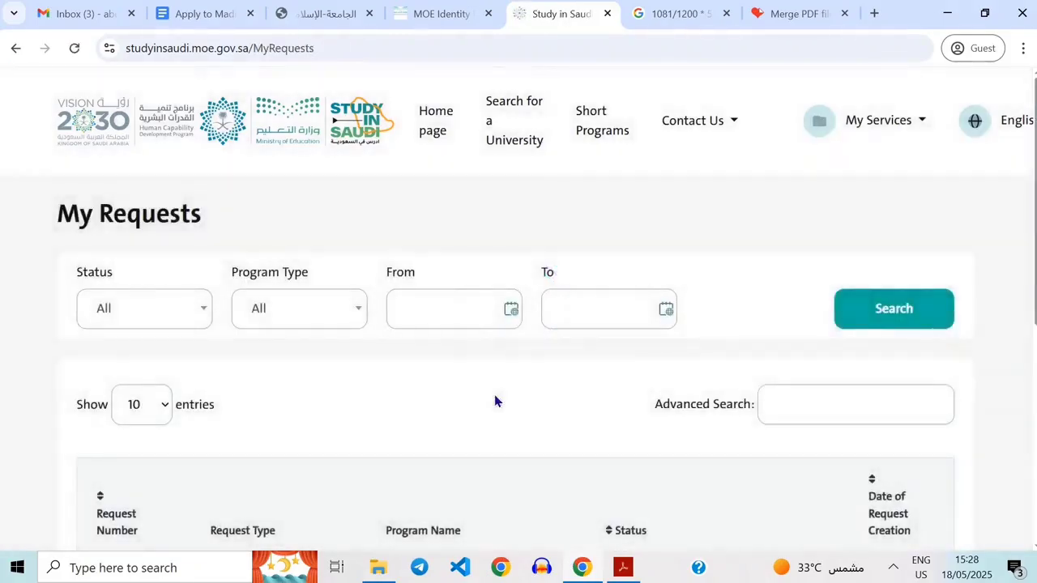
Open the newly submitted long program request from the requests list.
scroll(496, 401, "down", 4)
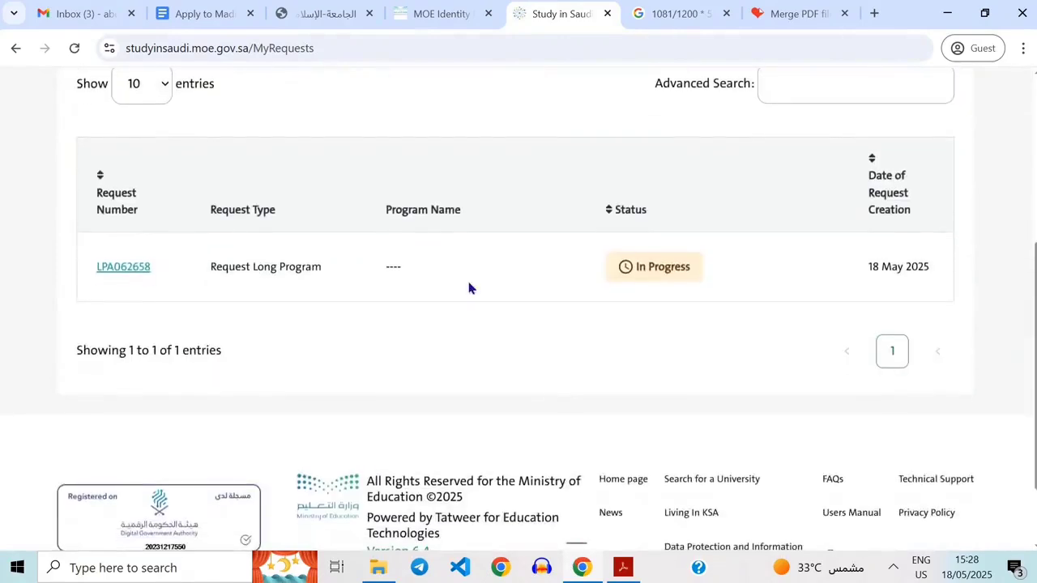
scroll(468, 287, "up", 1)
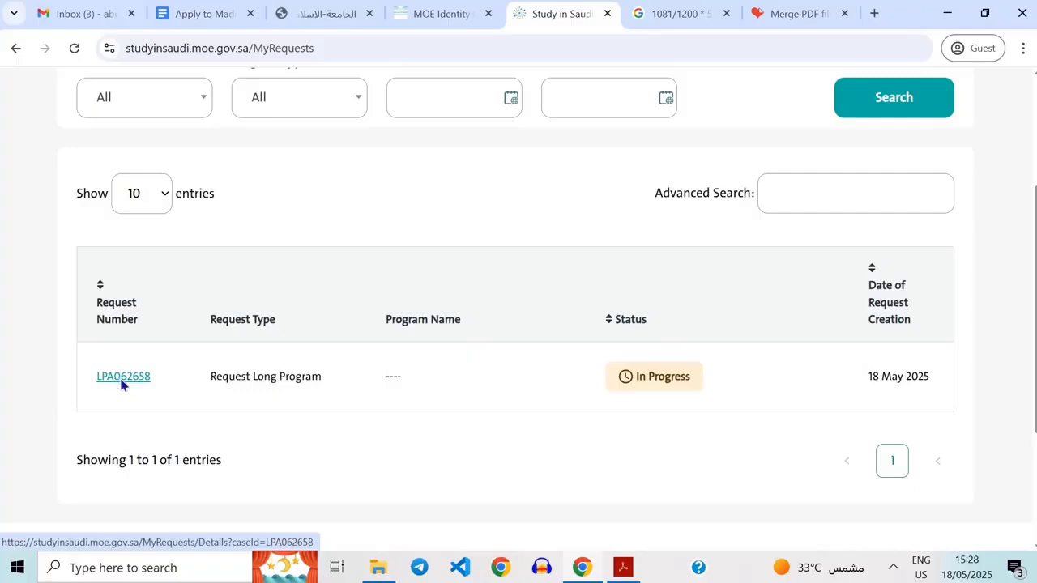
left_click(121, 381)
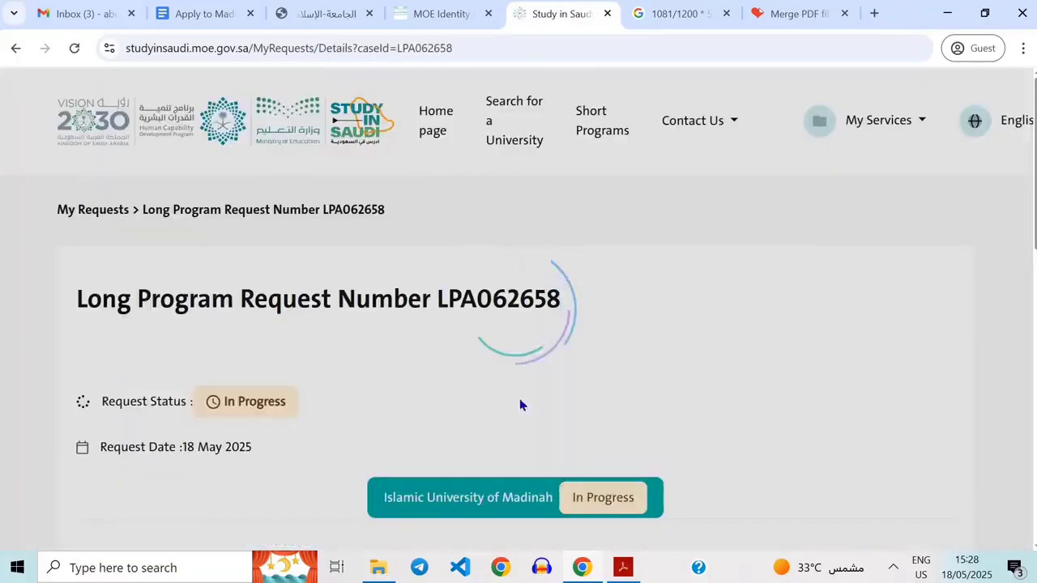
Review the request's status, date and the Islamic University of Madinah college cards with their fees and conditions.
scroll(599, 447, "down", 2)
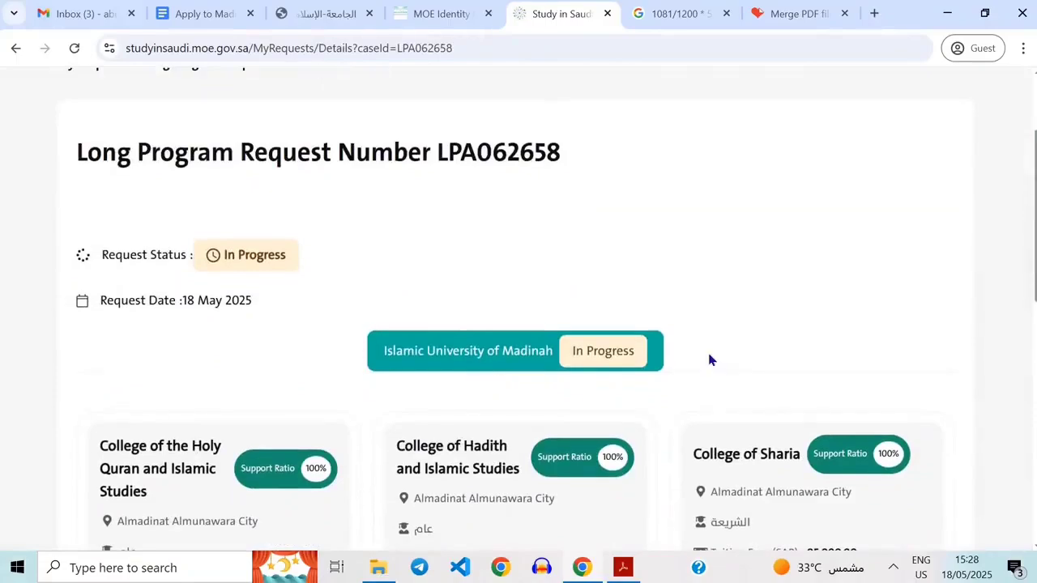
scroll(708, 359, "down", 4)
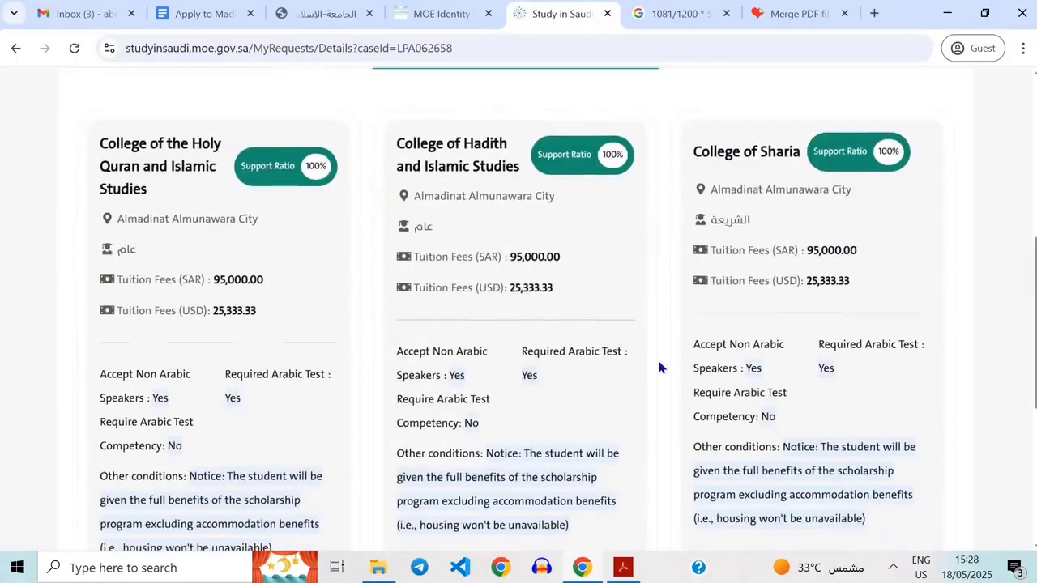
scroll(659, 367, "up", 2)
scroll(659, 367, "down", 5)
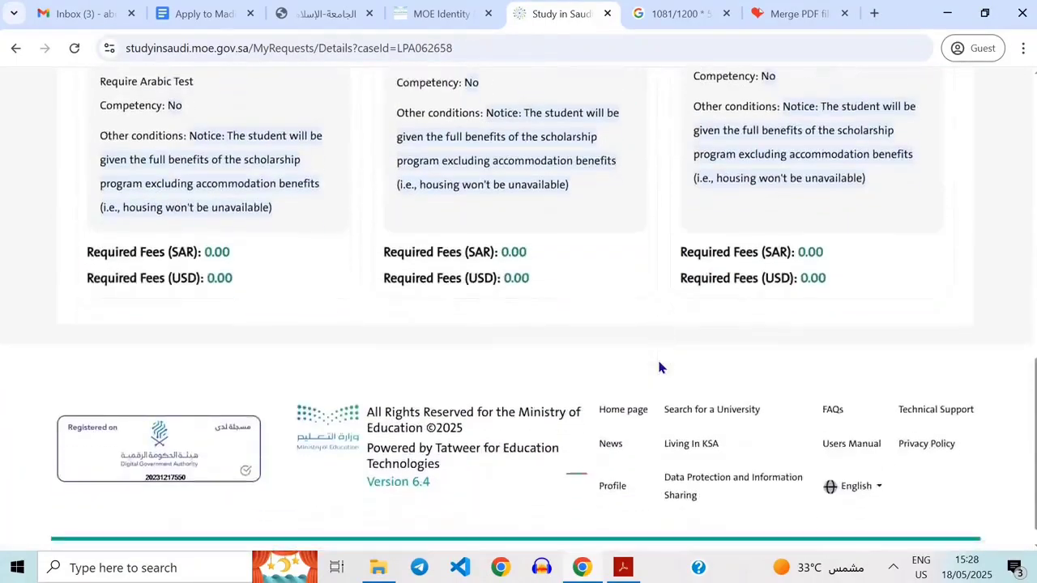
scroll(658, 367, "up", 2)
scroll(659, 367, "up", 3)
scroll(626, 173, "up", 2)
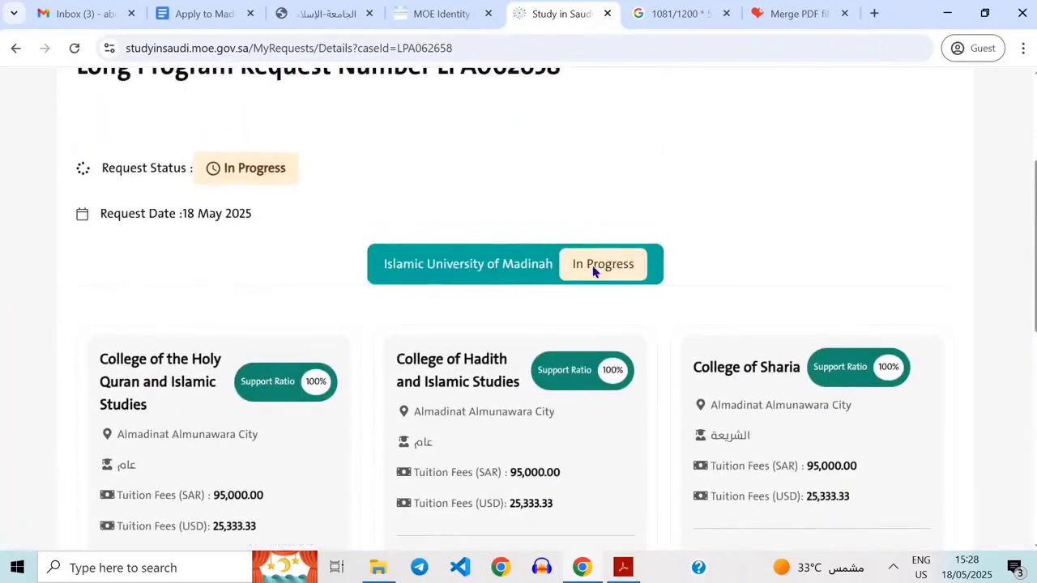
scroll(664, 340, "down", 5)
scroll(664, 341, "down", 2)
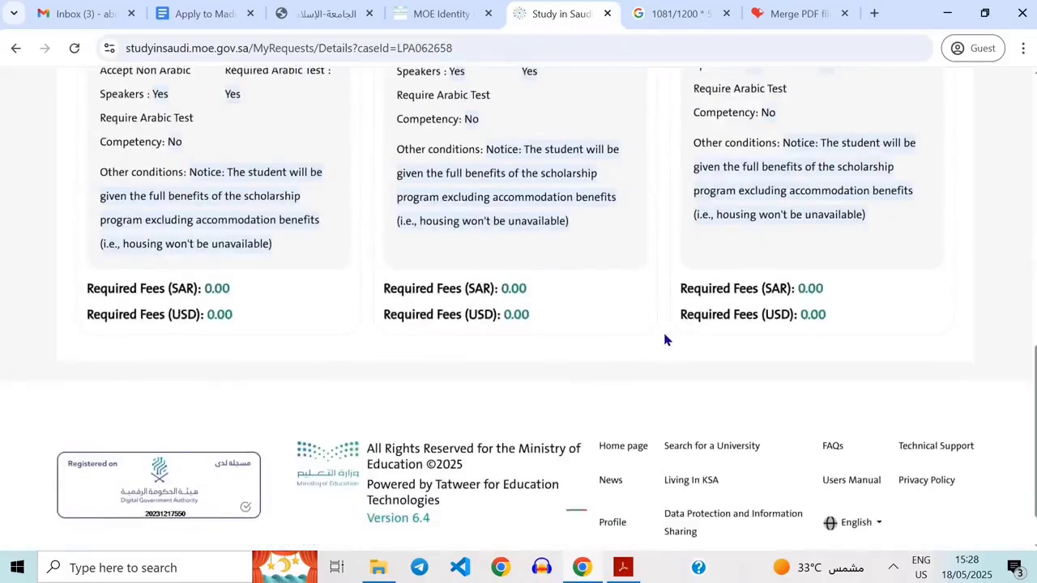
scroll(663, 338, "up", 7)
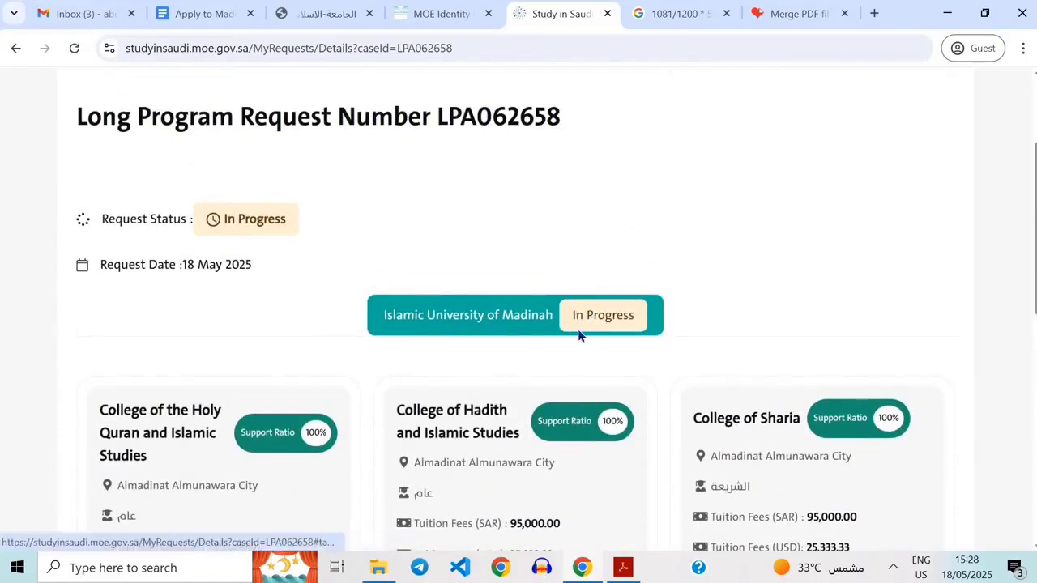
scroll(368, 256, "up", 2)
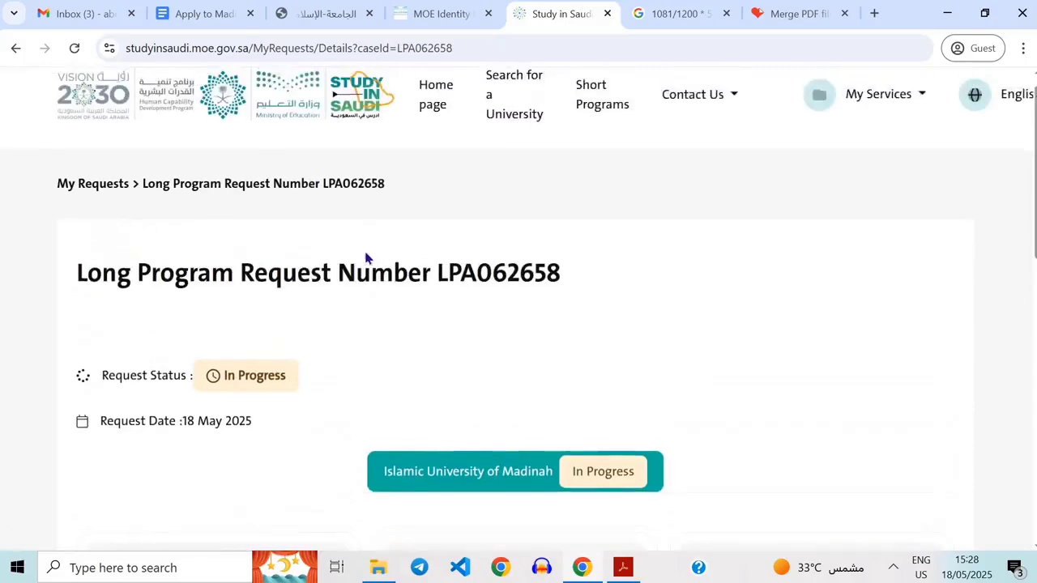
scroll(381, 387, "down", 1)
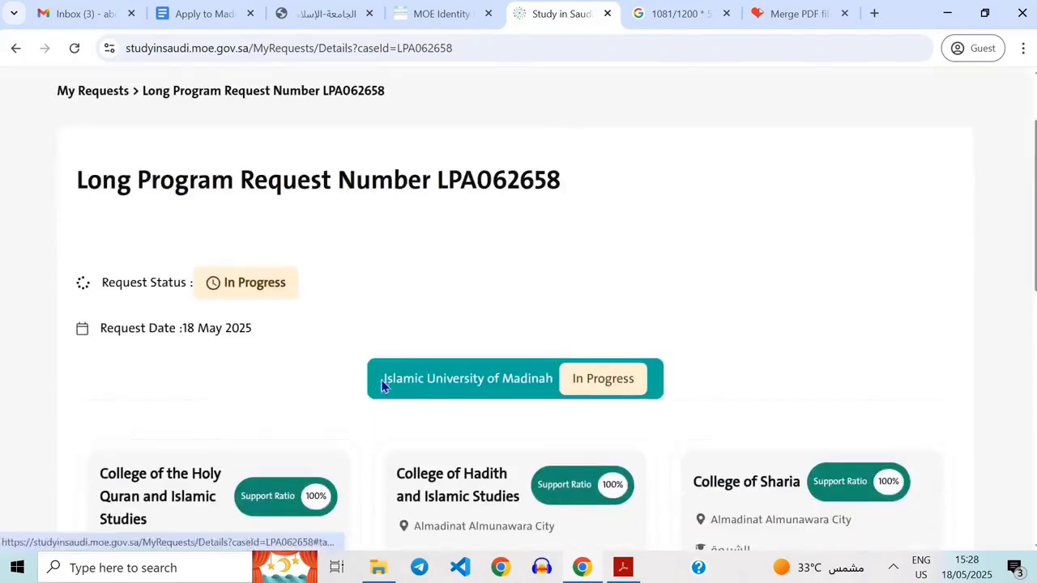
scroll(382, 388, "up", 1)
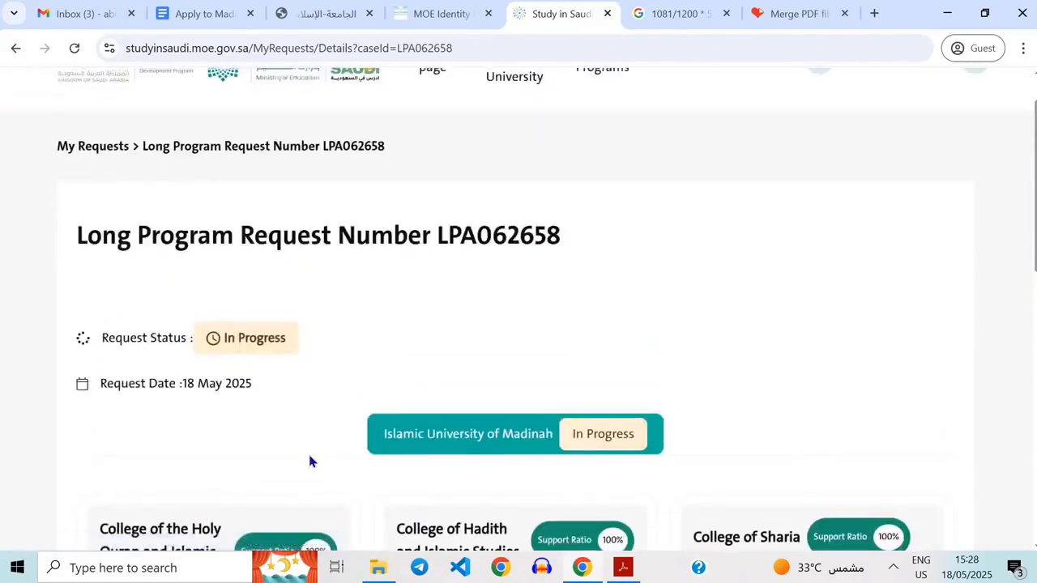
scroll(381, 442, "up", 1)
scroll(567, 460, "down", 3)
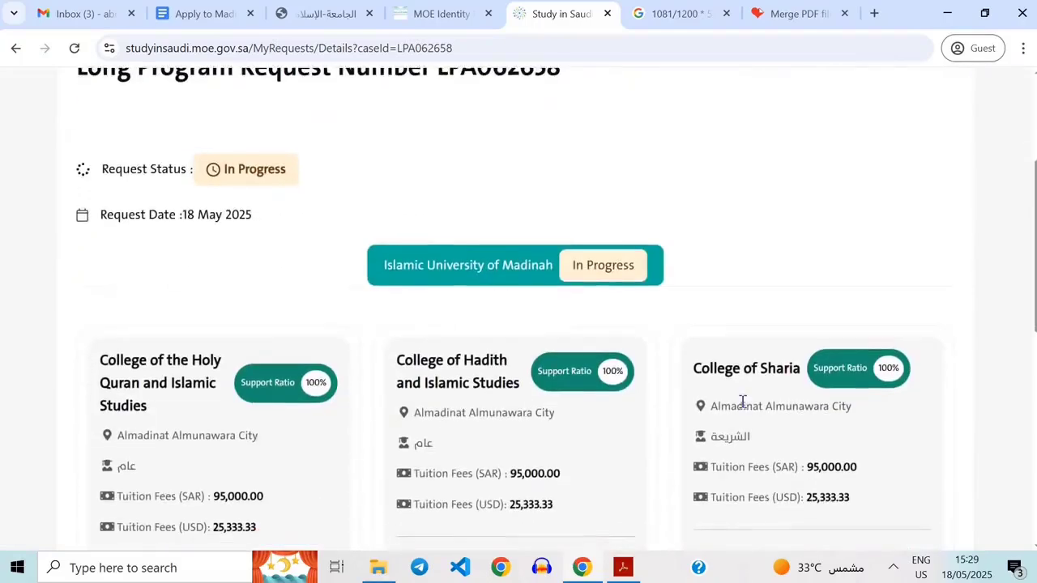
scroll(741, 398, "down", 3)
scroll(640, 356, "up", 1)
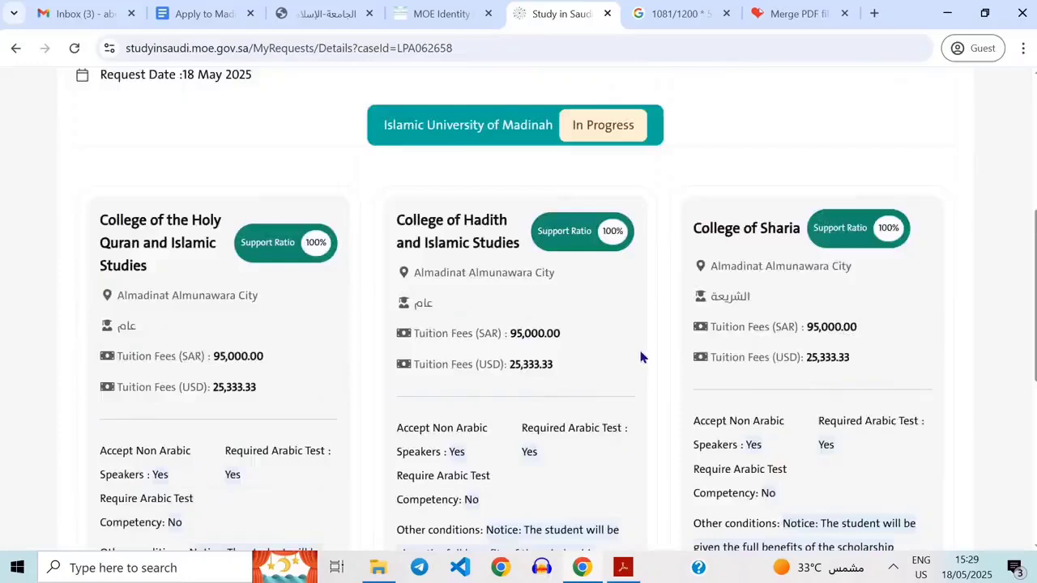
scroll(640, 356, "up", 1)
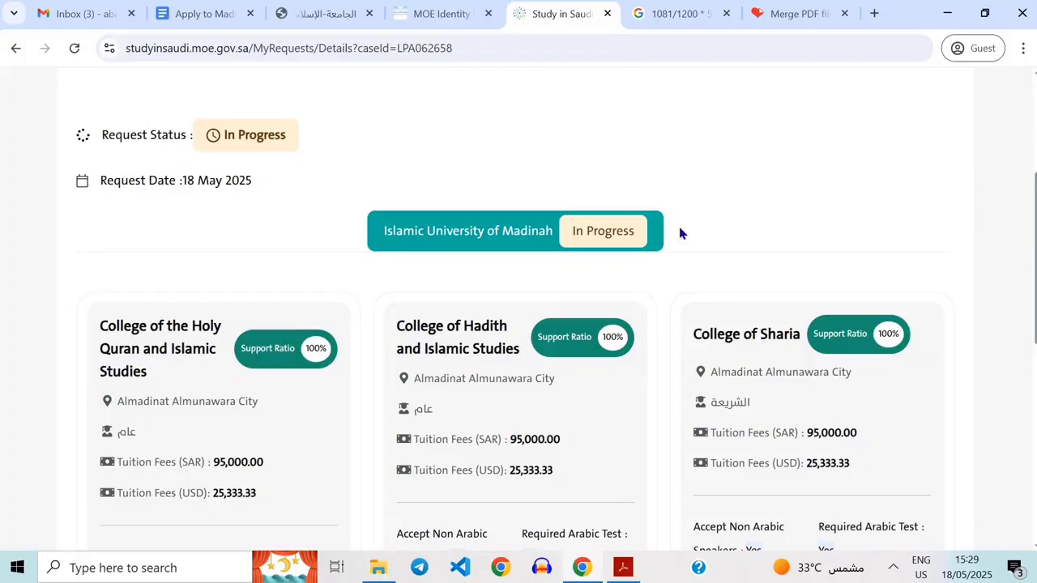
scroll(552, 223, "up", 1)
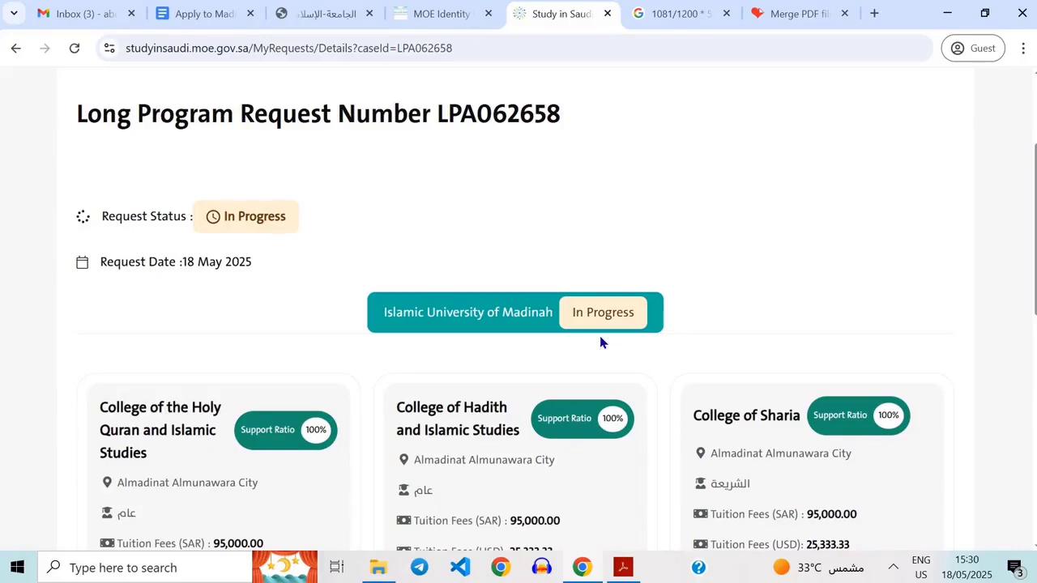
scroll(600, 343, "up", 3)
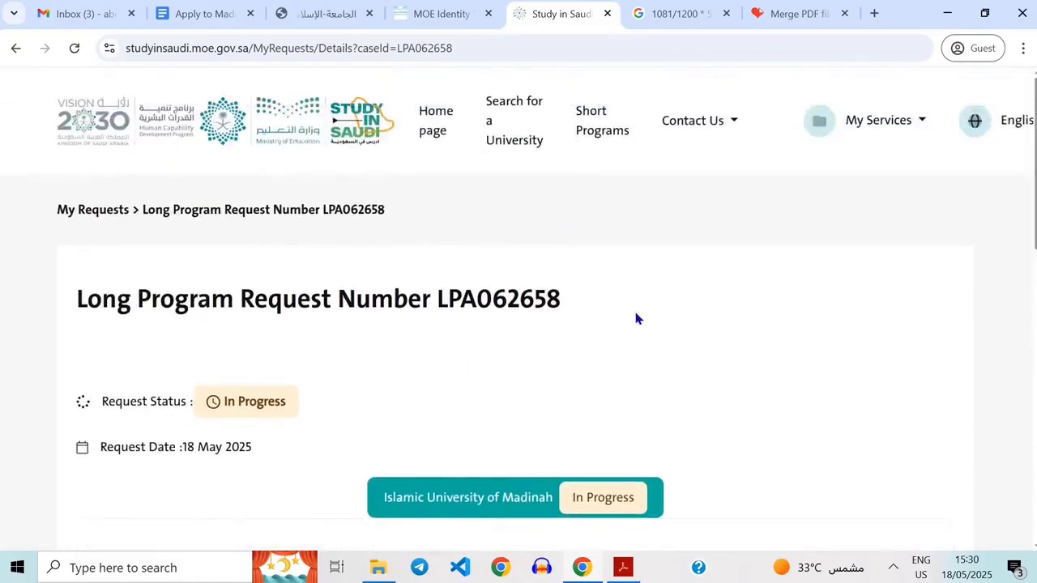
scroll(636, 318, "down", 5)
scroll(528, 419, "up", 5)
scroll(525, 414, "down", 1)
scroll(525, 416, "up", 1)
scroll(825, 396, "down", 4)
scroll(824, 396, "up", 4)
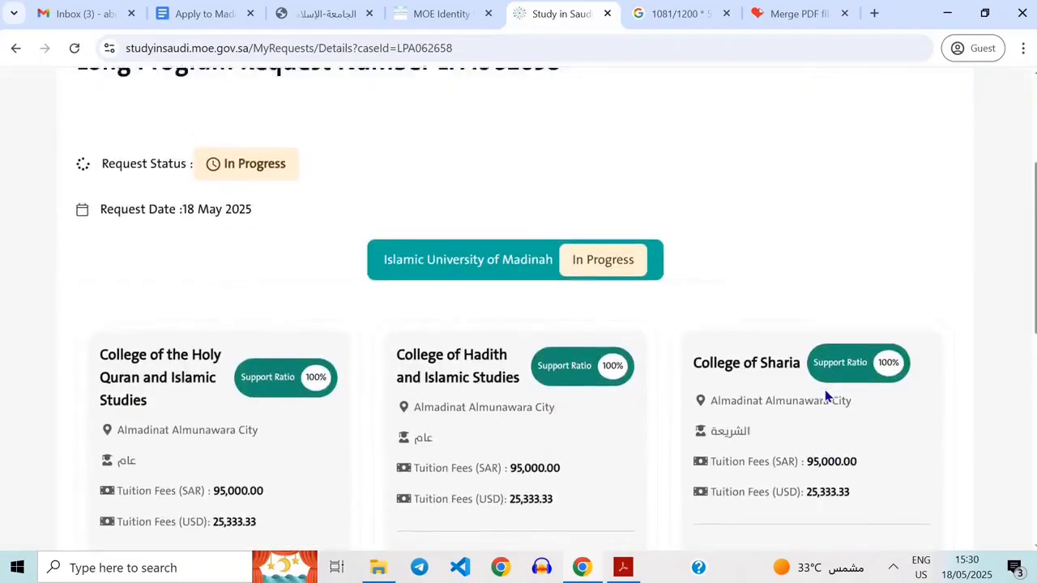
Switch to the Apply to Madina Univ document and go through its 'What after applying?' list.
left_click(188, 13)
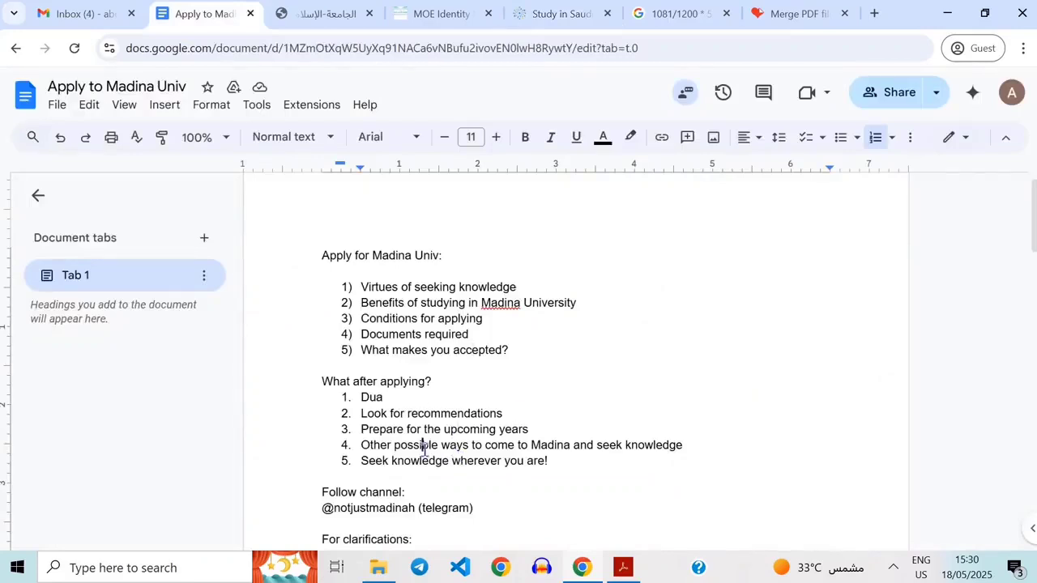
scroll(424, 451, "down", 1)
left_click(481, 396)
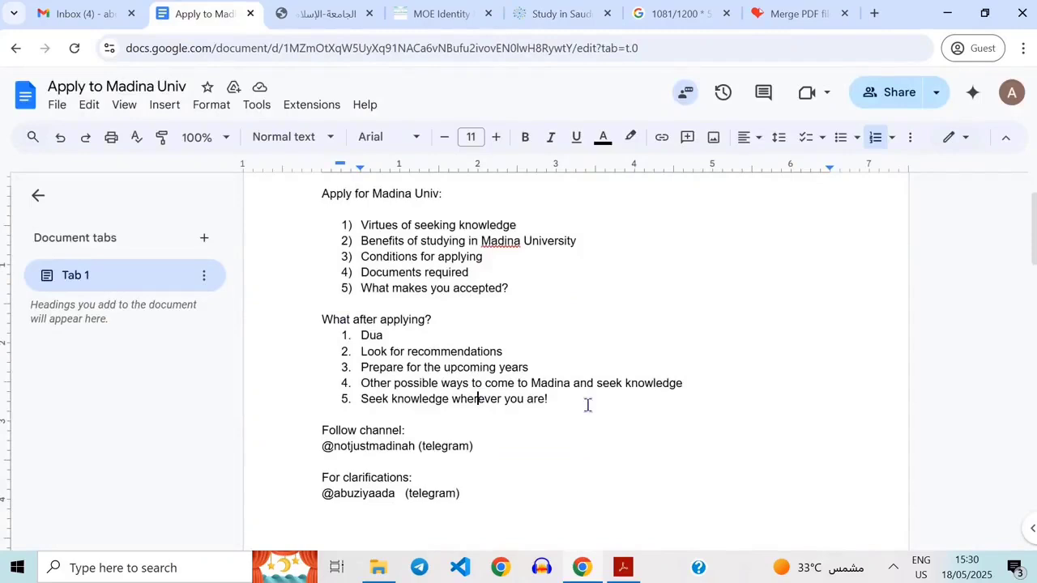
left_click(485, 353)
left_click(546, 352)
left_click(458, 338)
left_click(550, 358)
left_click(551, 370)
left_click(430, 332)
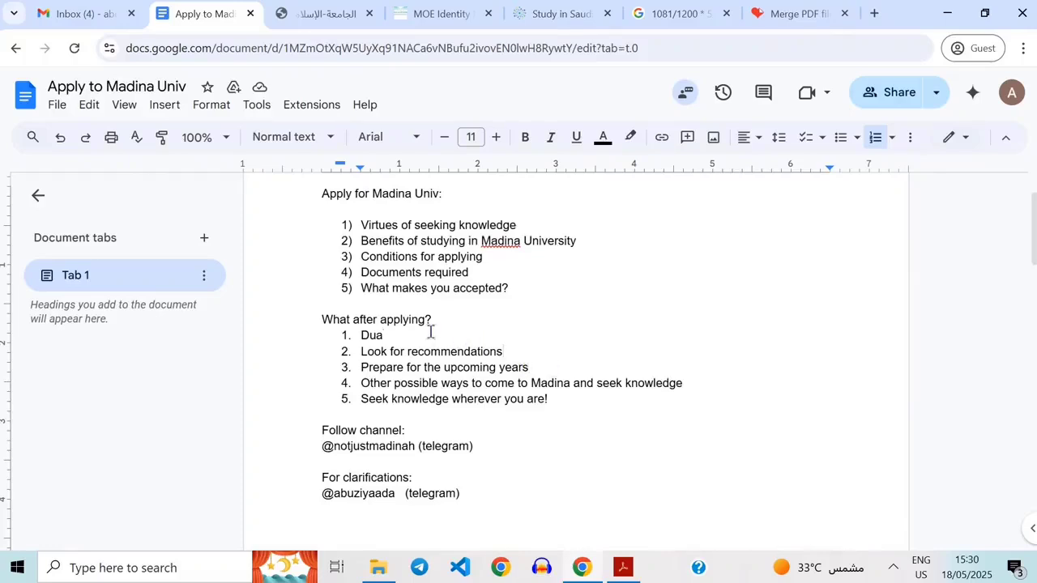
left_click(519, 354)
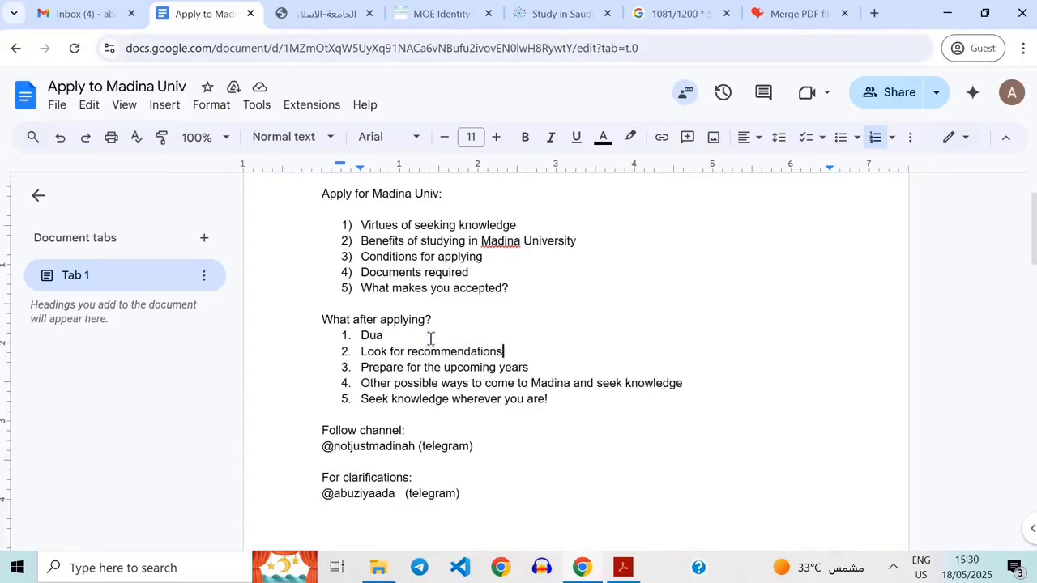
left_click(569, 361)
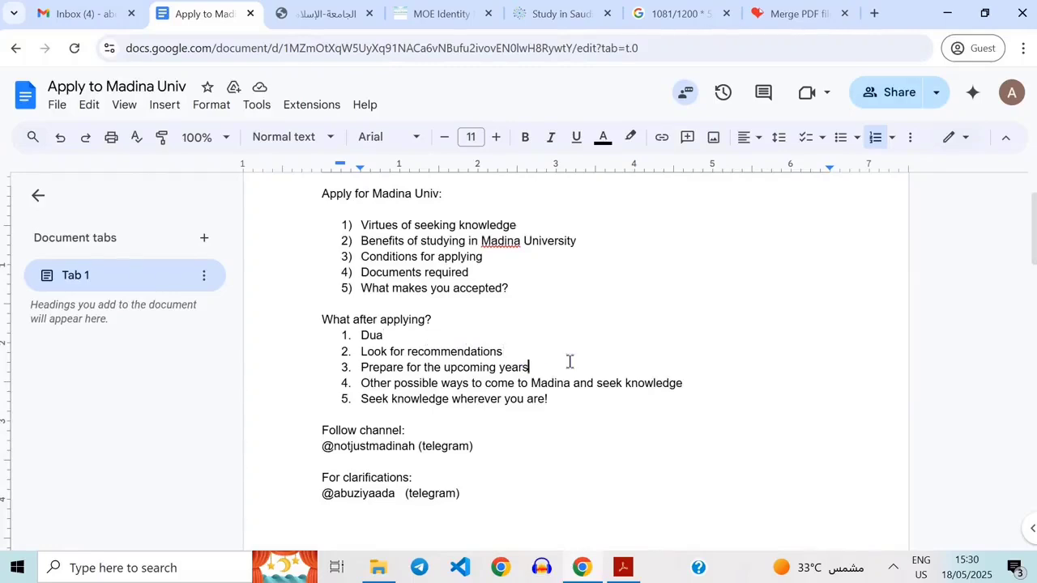
left_click(513, 355)
left_click(545, 367)
left_click(463, 350)
left_click(513, 334)
scroll(513, 334, "up", 1)
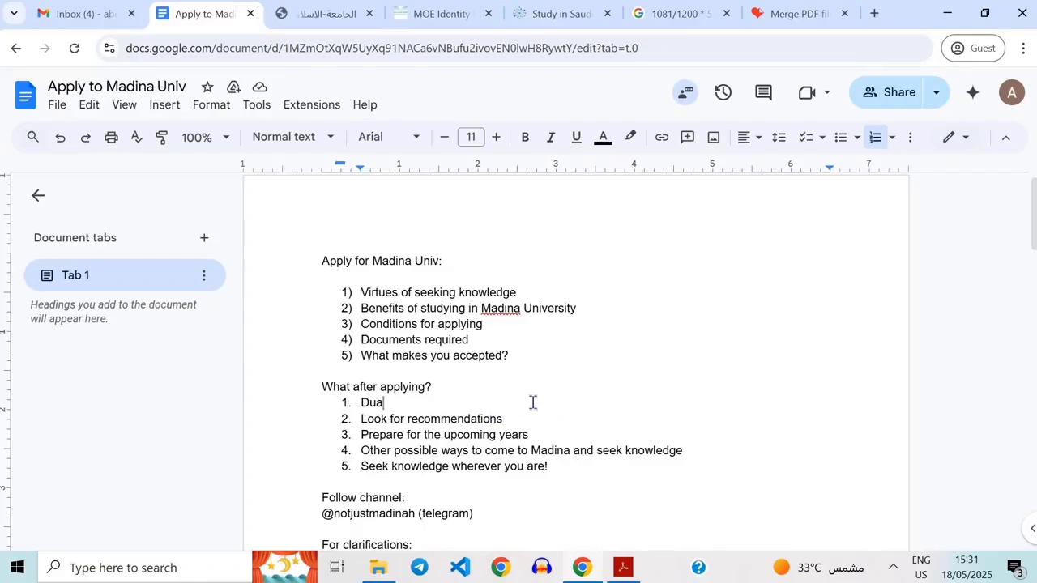
scroll(533, 402, "up", 1)
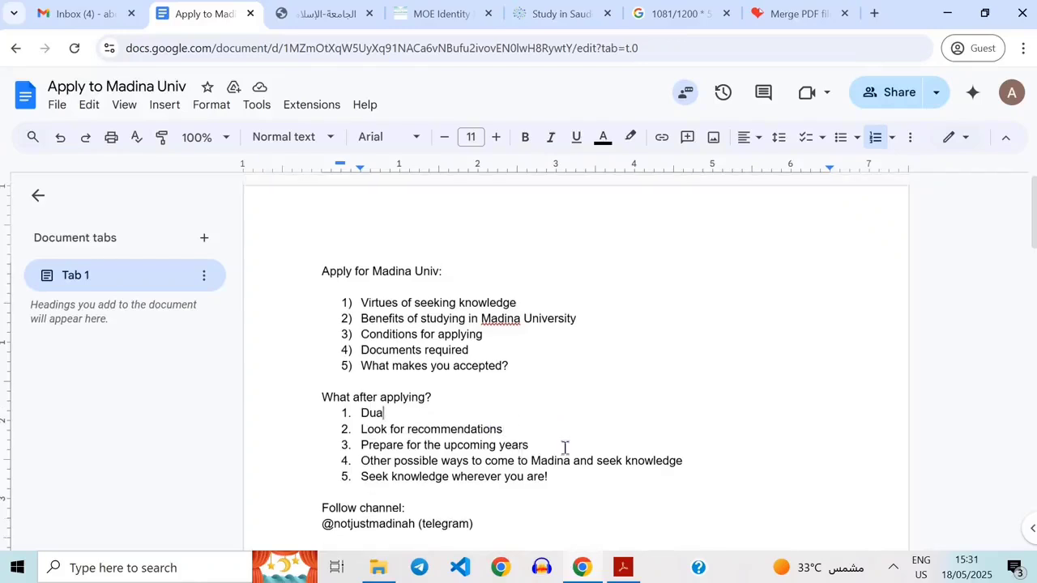
Switch to the request details page and examine the long program request number and its status.
double_click(464, 432)
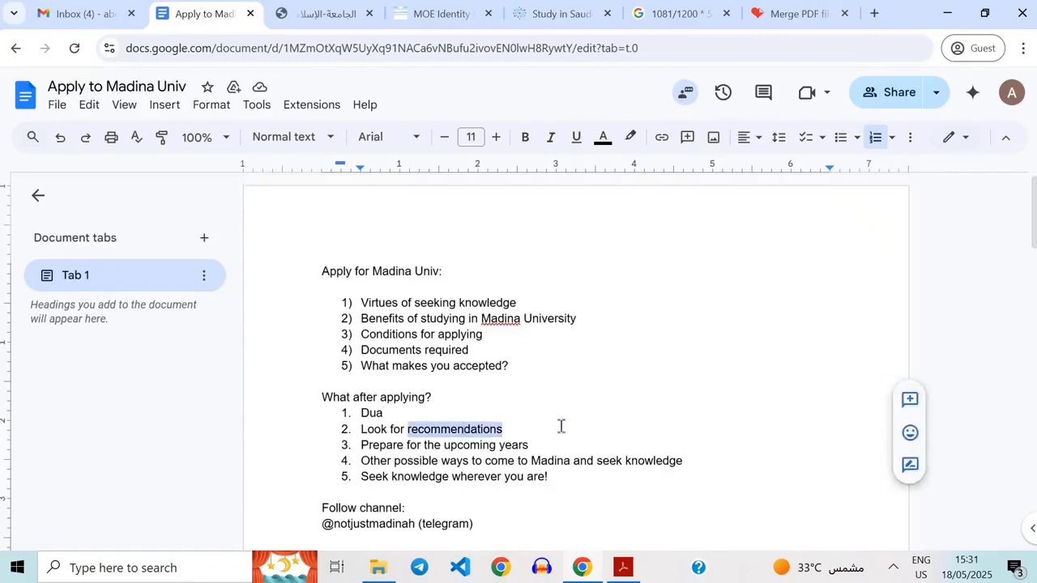
left_click(371, 431)
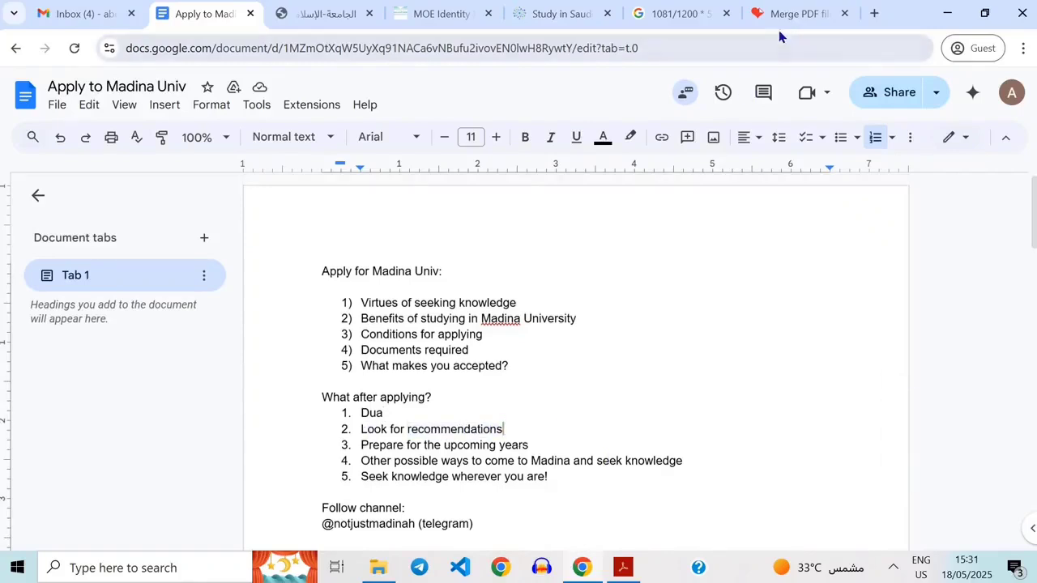
left_click(548, 17)
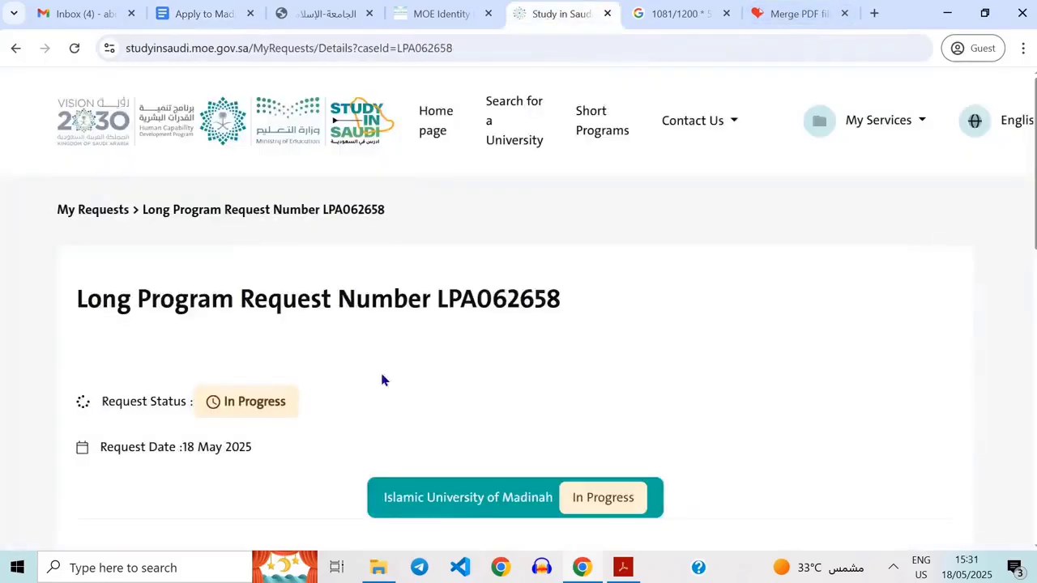
scroll(238, 216, "down", 4)
scroll(227, 397, "up", 2)
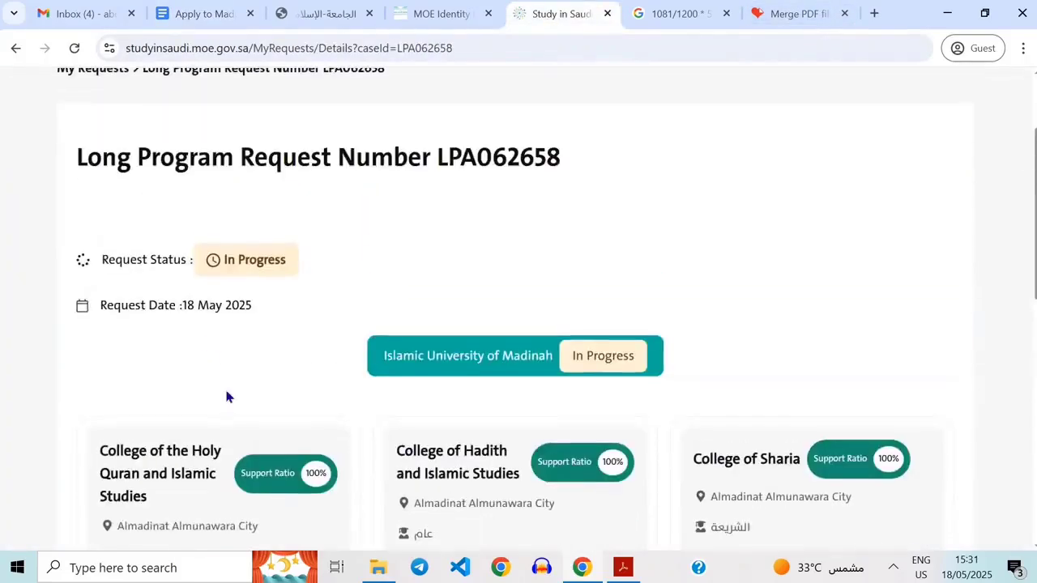
scroll(227, 396, "up", 2)
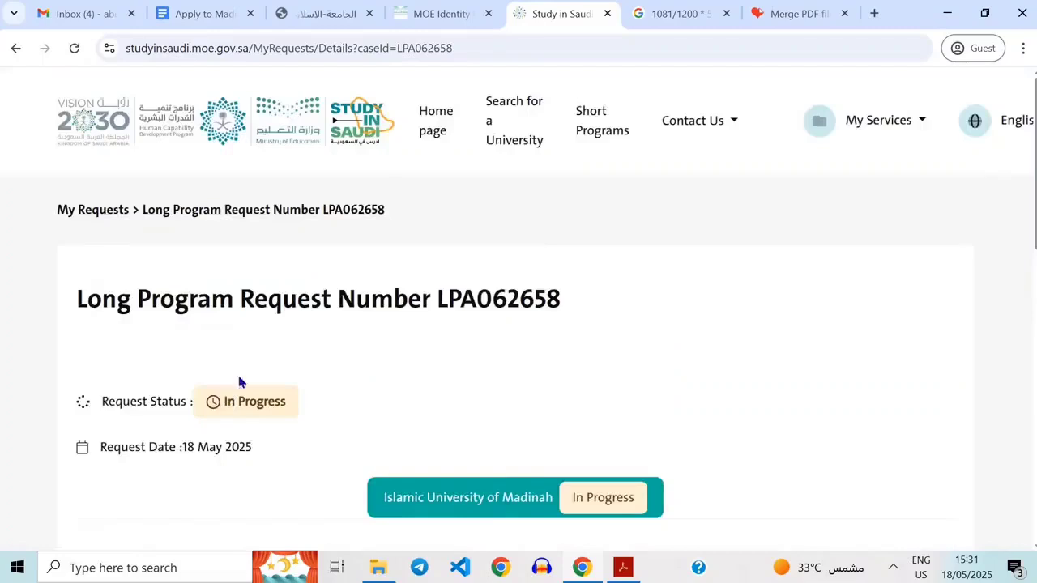
double_click(443, 293)
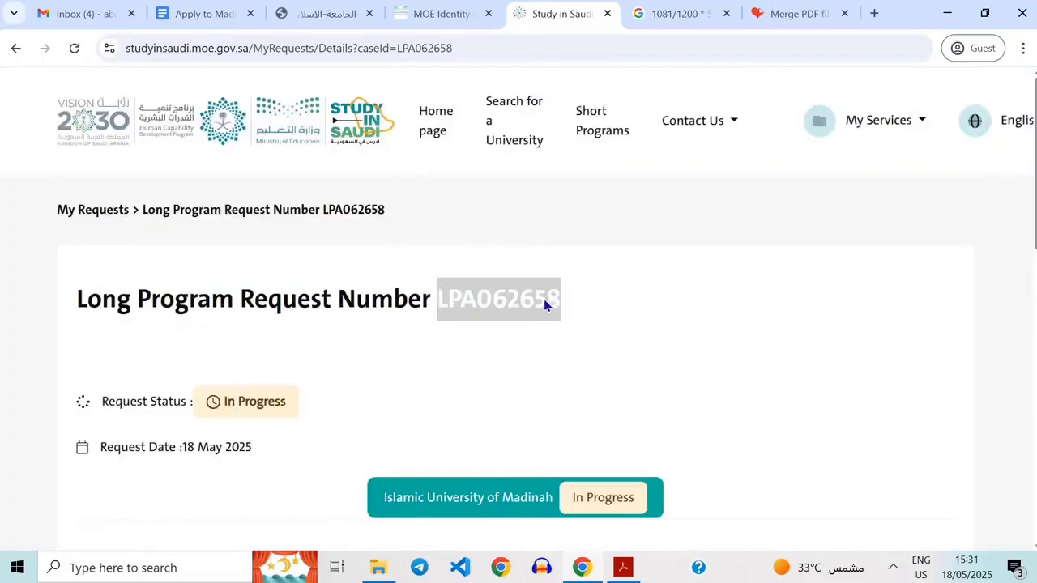
left_click(469, 293)
double_click(469, 294)
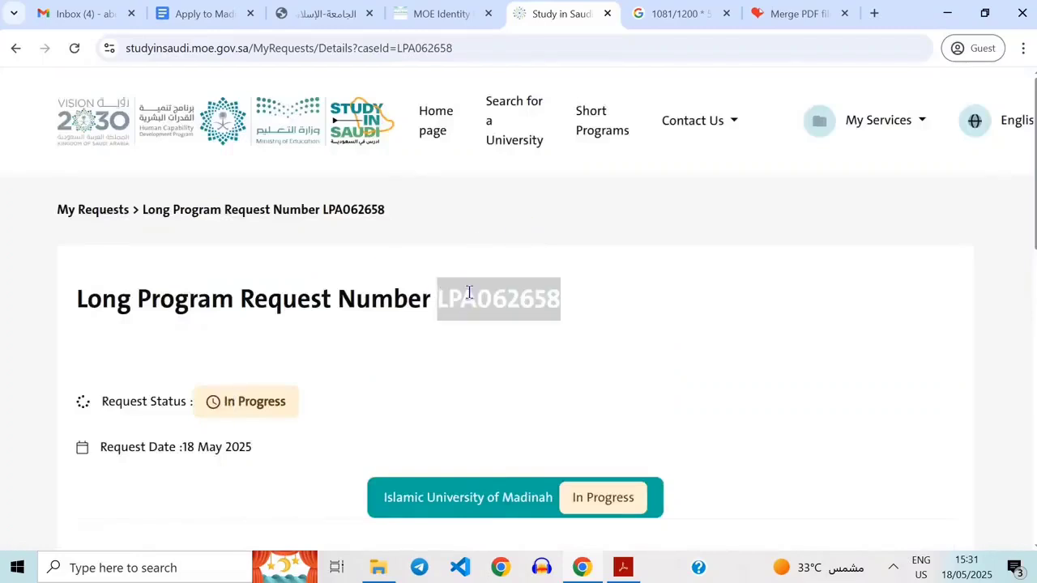
left_click(645, 340)
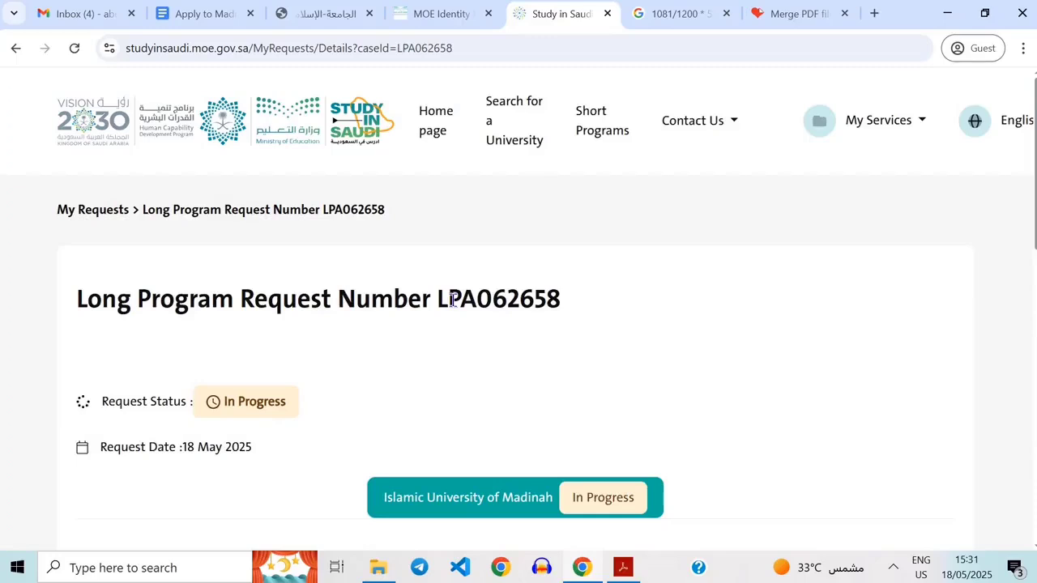
left_click_drag(454, 301, 510, 301)
double_click(510, 301)
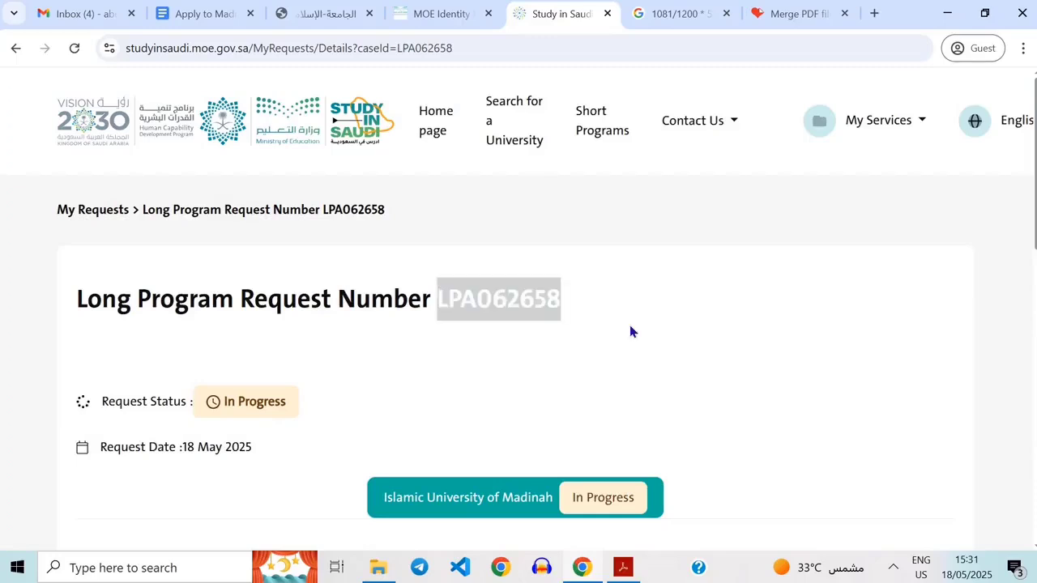
left_click(629, 325)
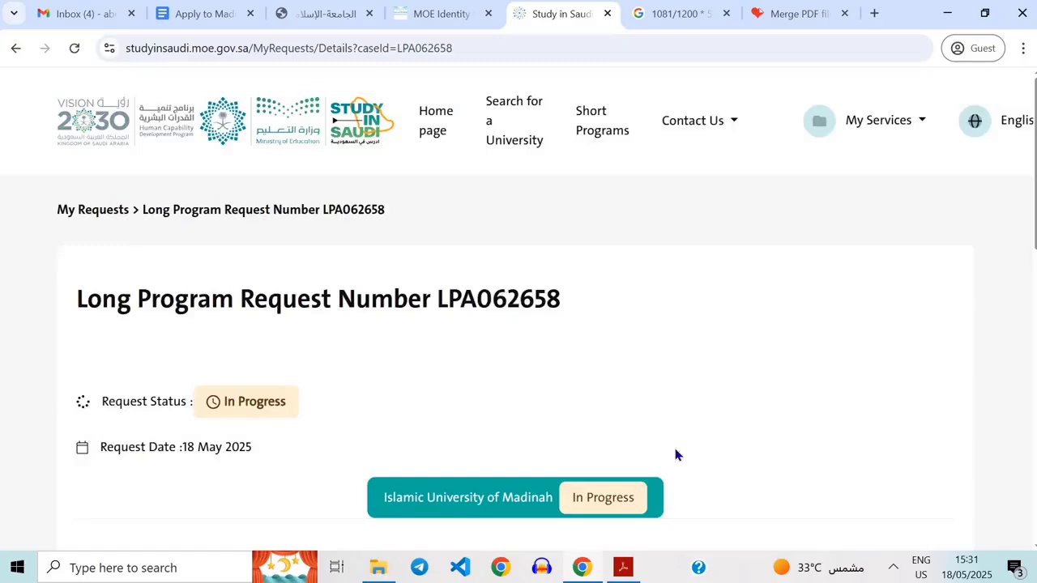
scroll(676, 451, "down", 5)
scroll(446, 215, "up", 4)
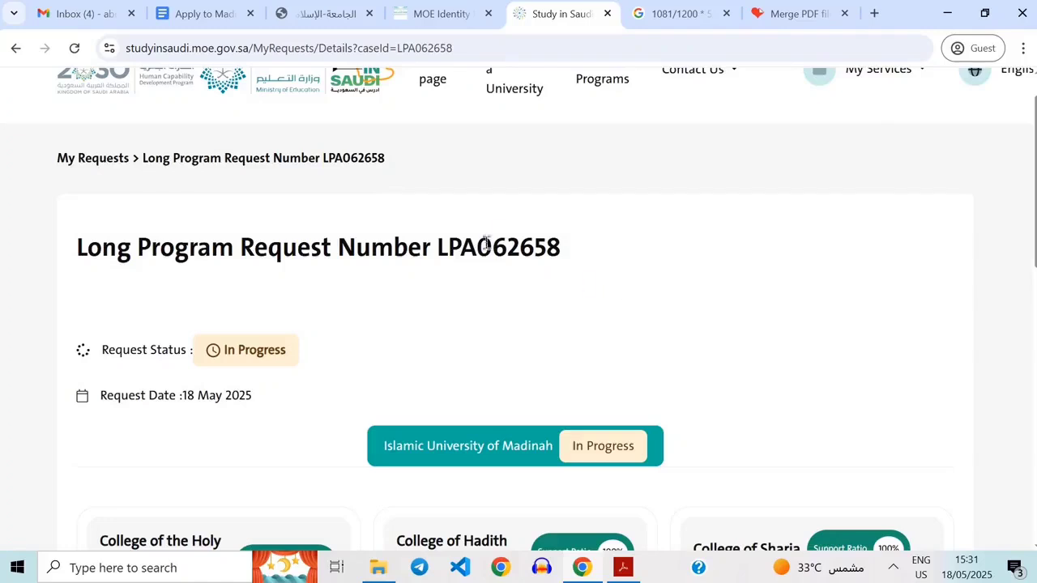
double_click(460, 256)
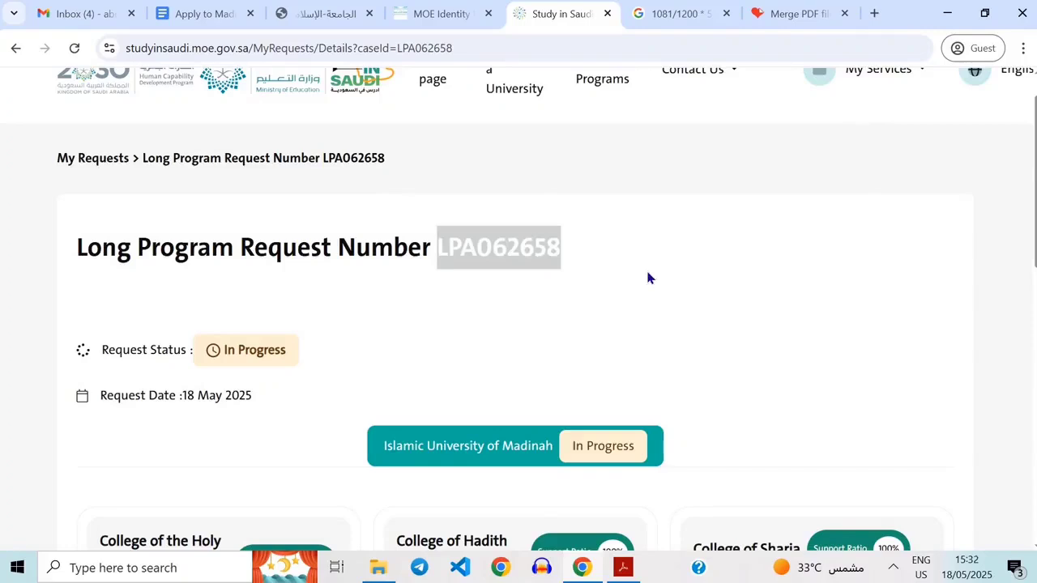
left_click(468, 252)
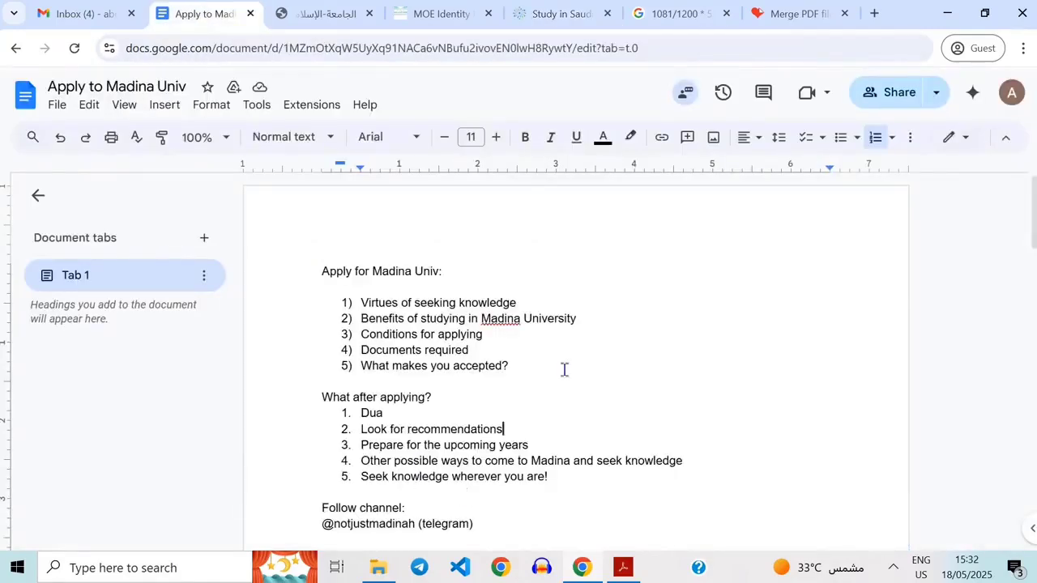
Back in the Apply to Madina Univ document, go through the remaining 'What after applying?' items one by one.
double_click(387, 444)
double_click(492, 457)
triple_click(535, 445)
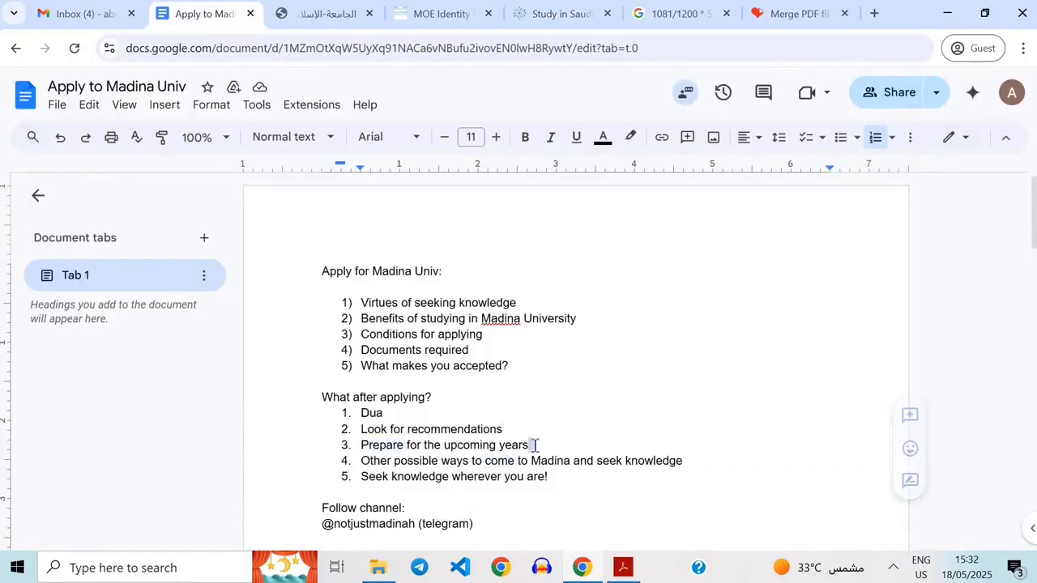
left_click(584, 443)
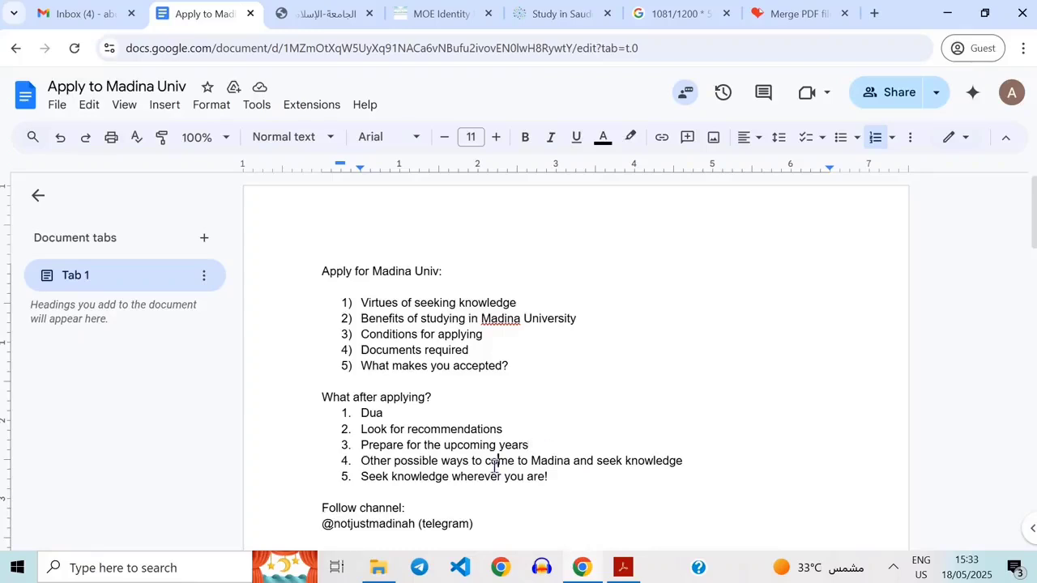
double_click(498, 461)
left_click(595, 466)
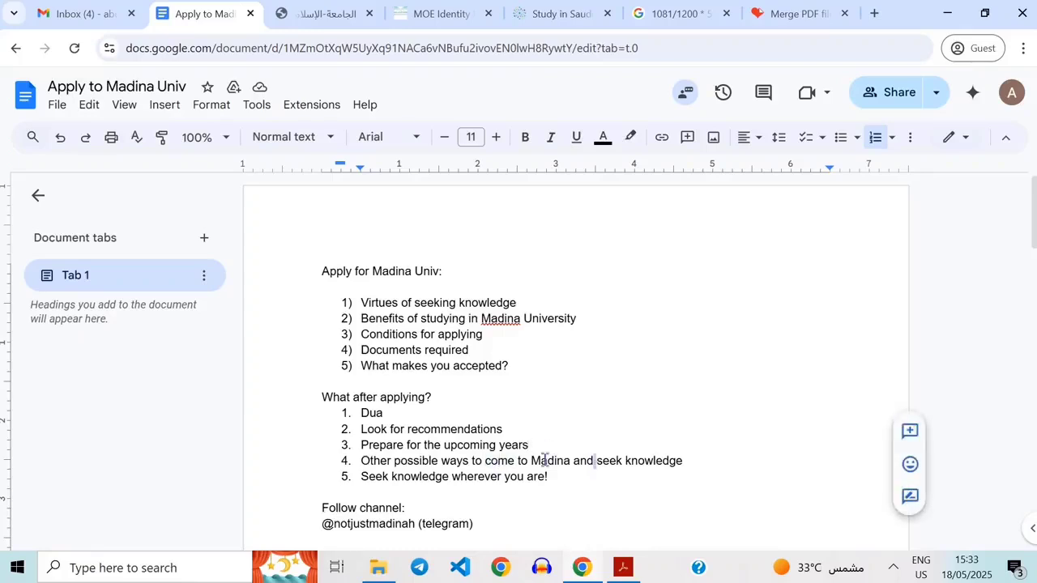
double_click(544, 459)
left_click(533, 446)
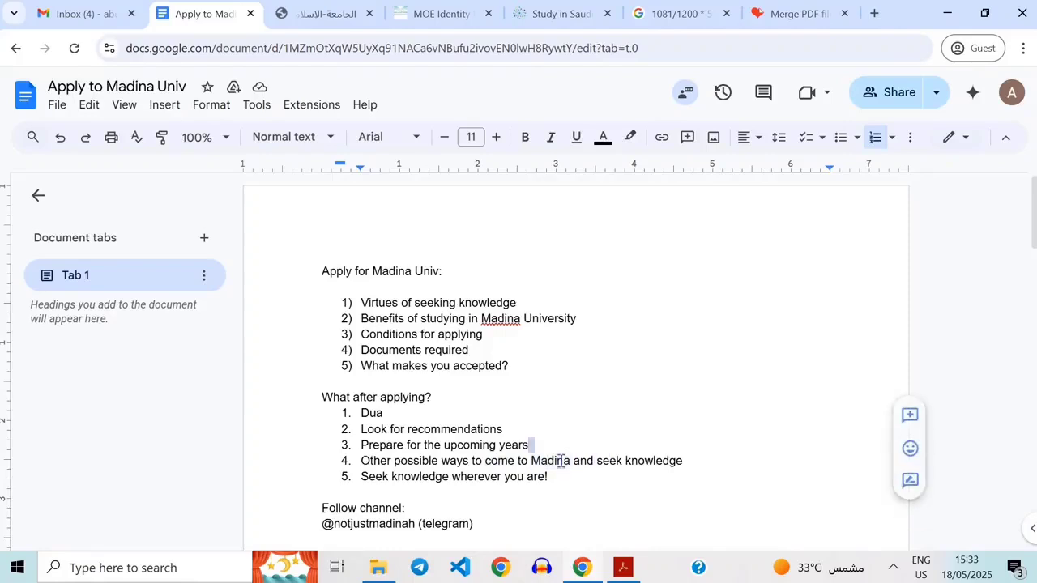
double_click(563, 460)
double_click(616, 460)
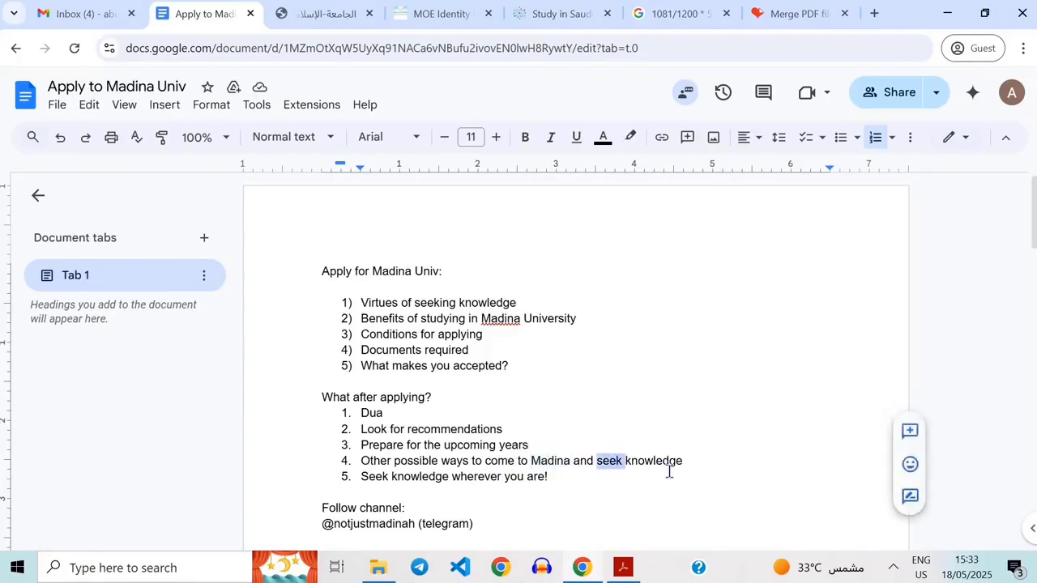
left_click(669, 473)
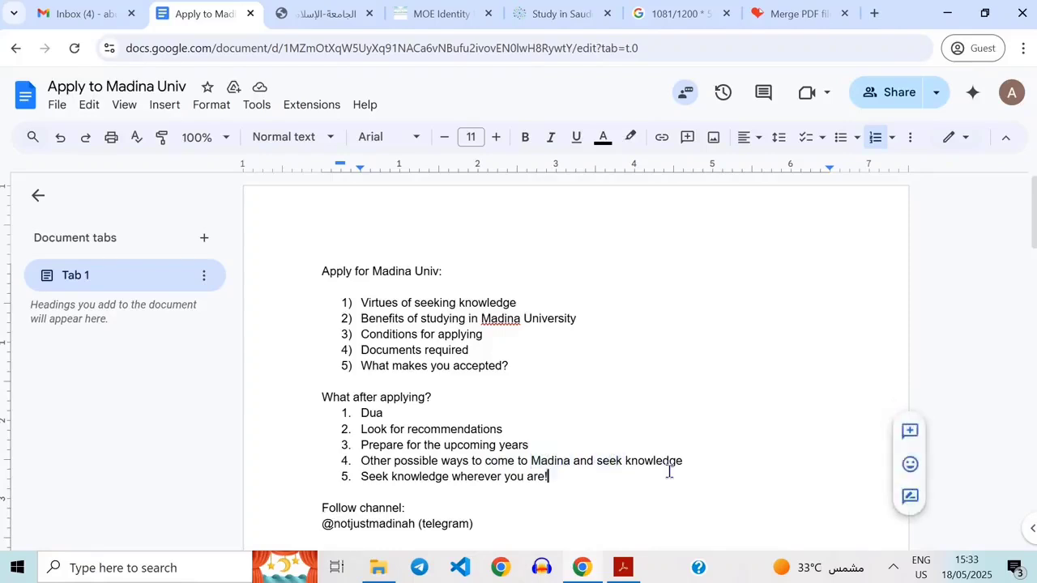
double_click(545, 459)
double_click(582, 463)
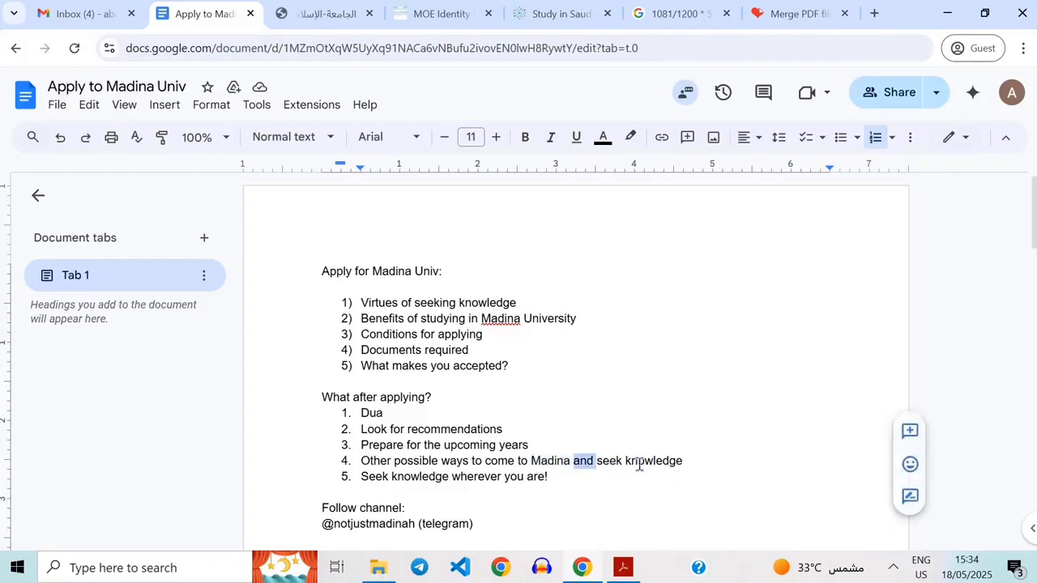
double_click(640, 463)
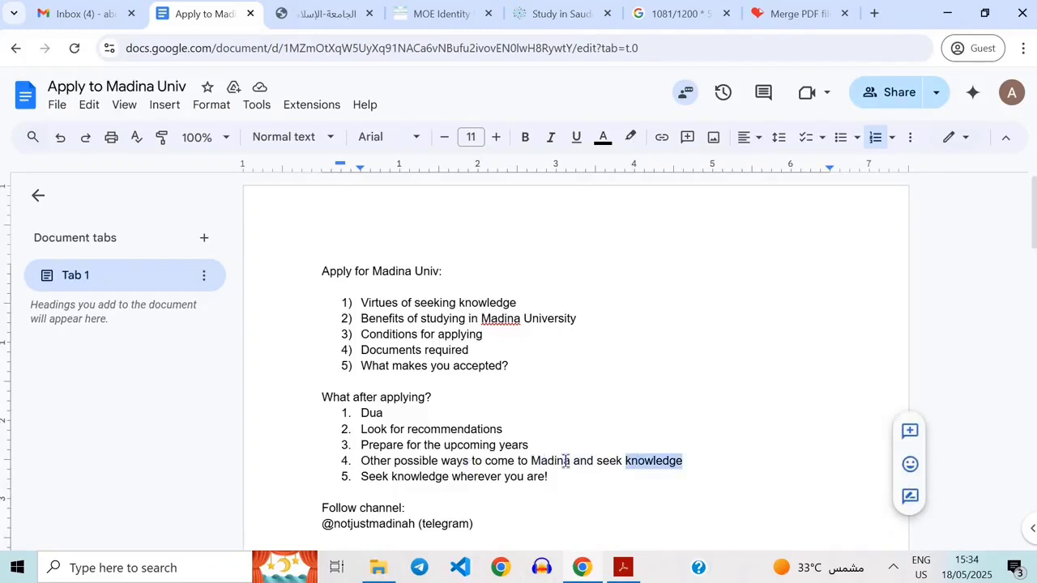
double_click(567, 460)
double_click(617, 459)
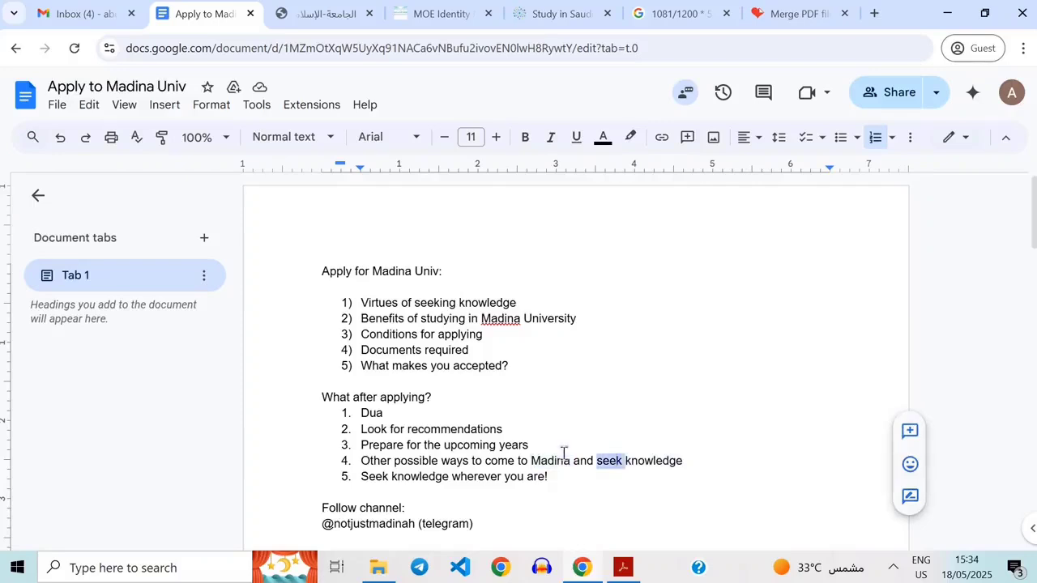
left_click(561, 451)
double_click(540, 465)
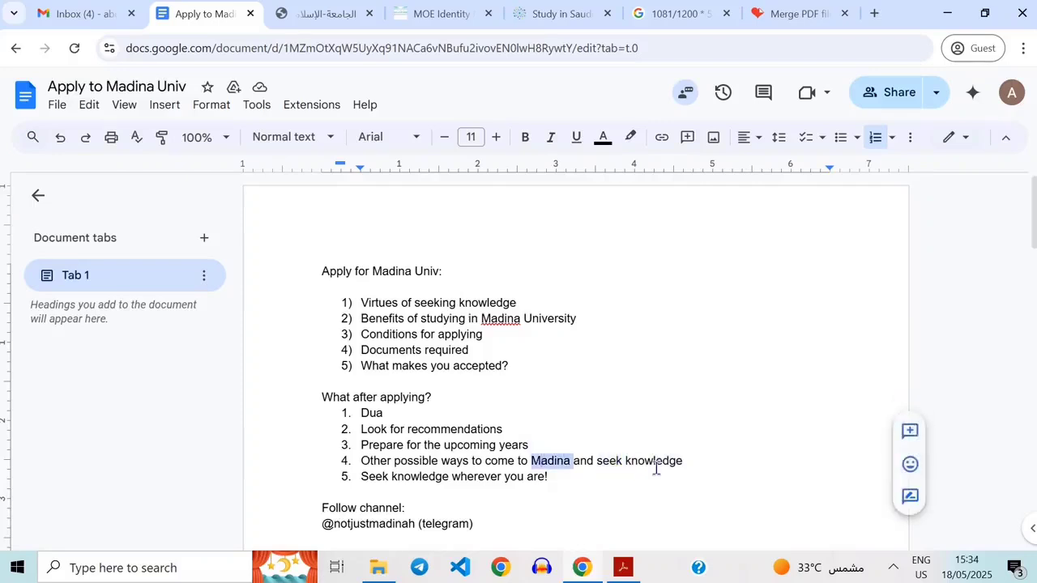
double_click(656, 463)
double_click(581, 459)
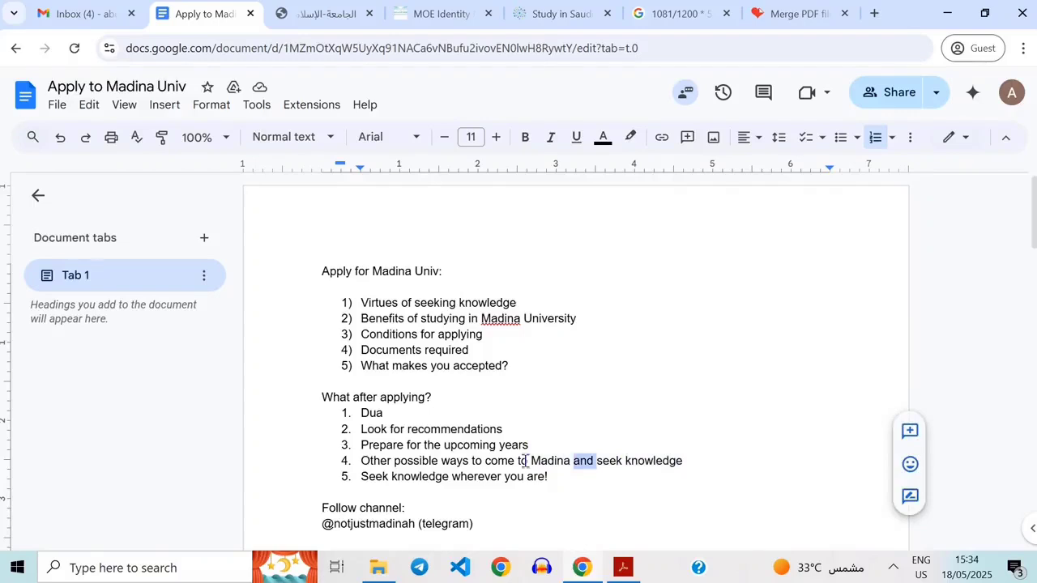
double_click(525, 461)
triple_click(560, 462)
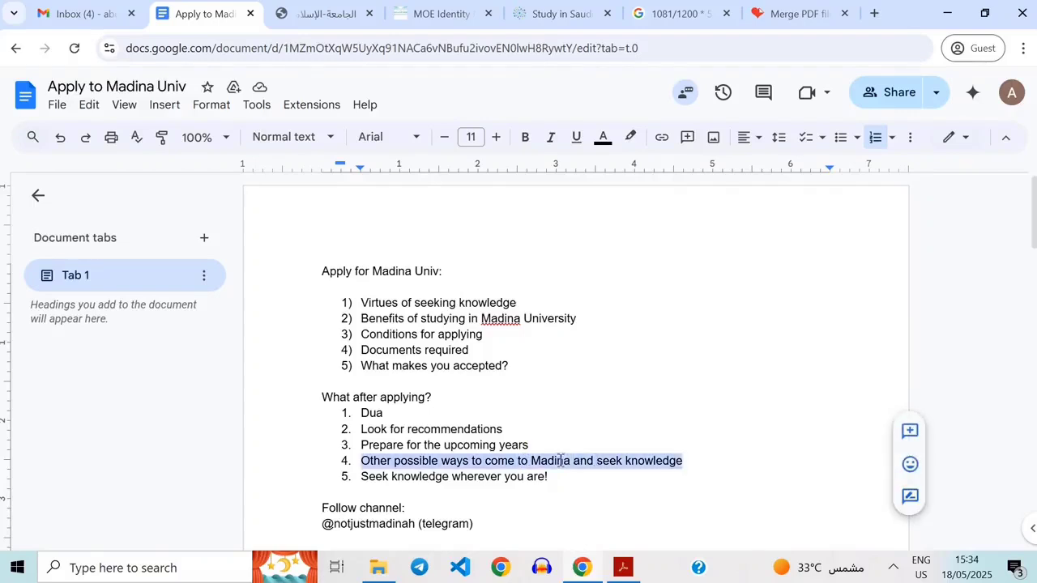
double_click(560, 461)
double_click(609, 464)
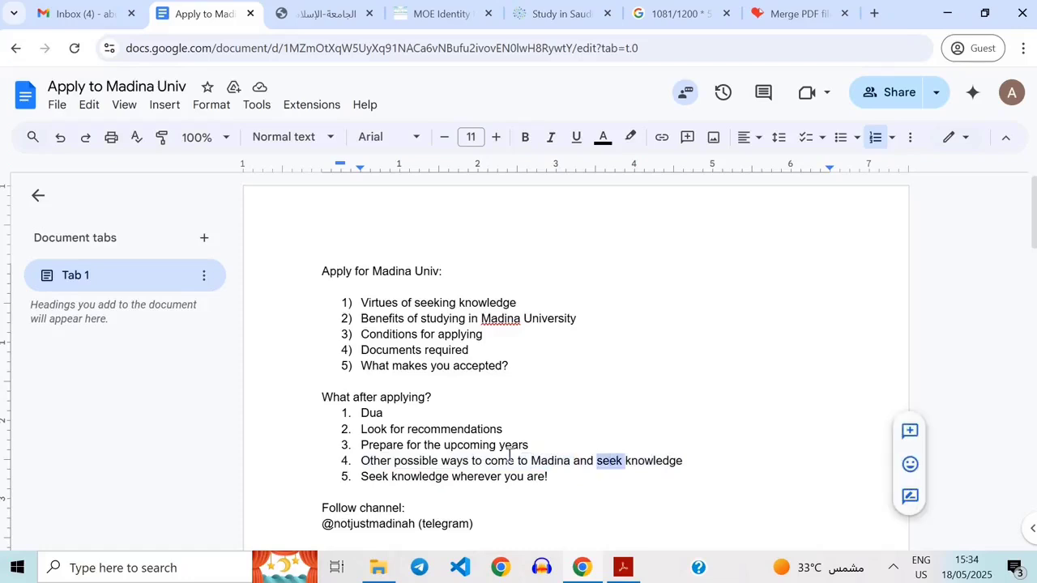
double_click(510, 459)
double_click(585, 459)
triple_click(585, 459)
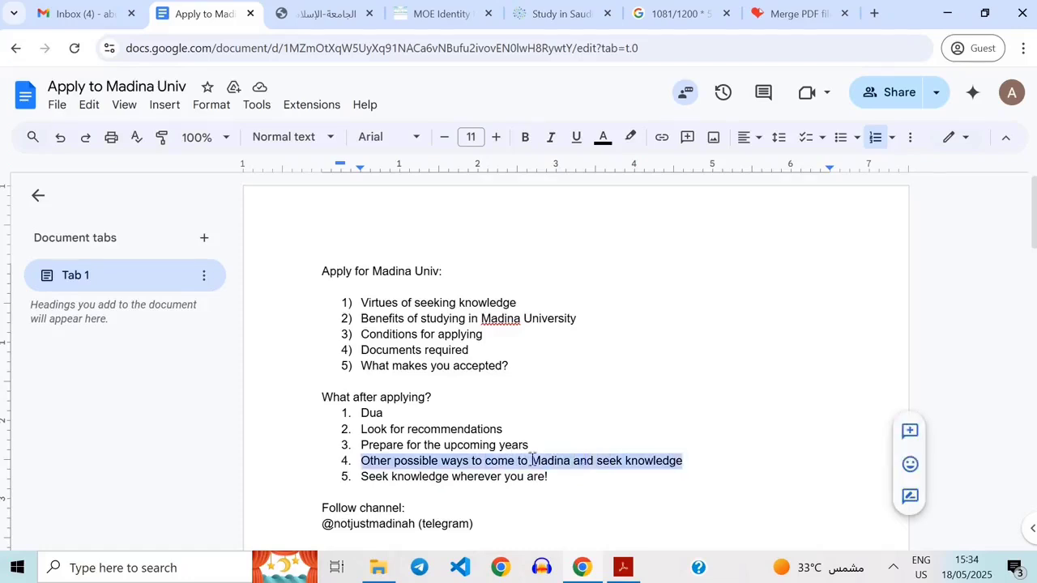
double_click(551, 460)
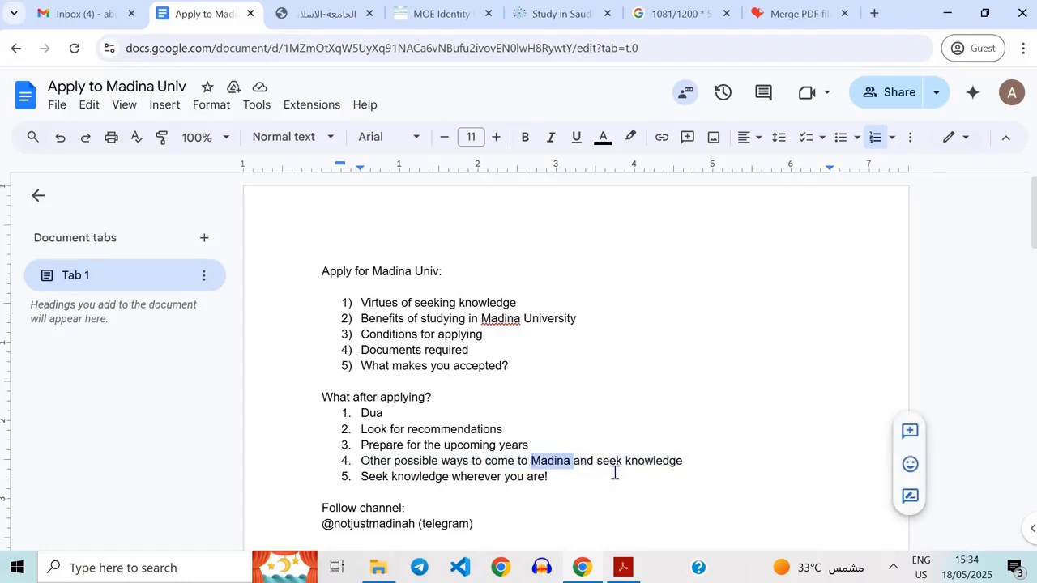
left_click(684, 456)
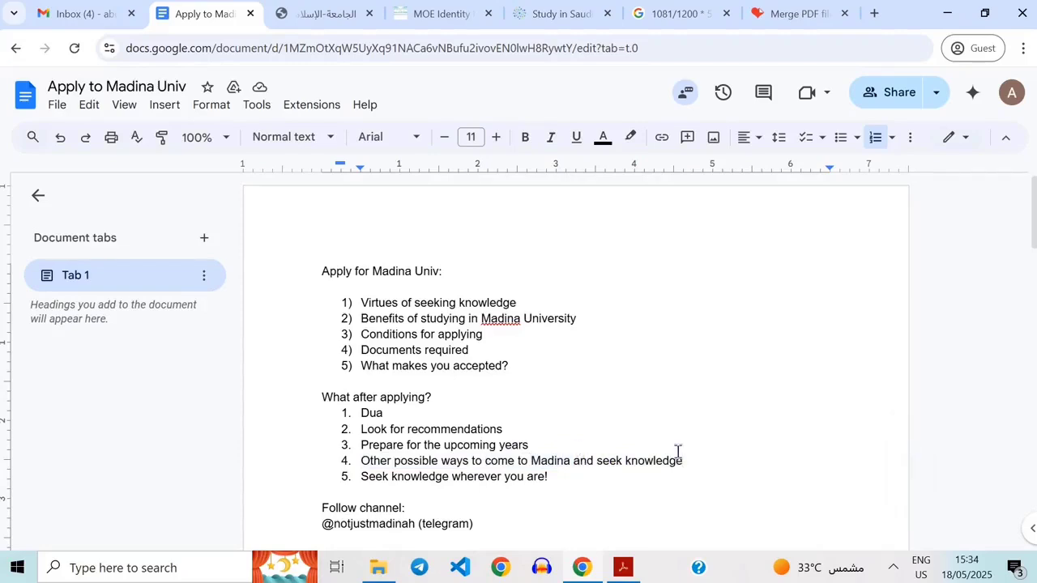
triple_click(482, 464)
triple_click(437, 478)
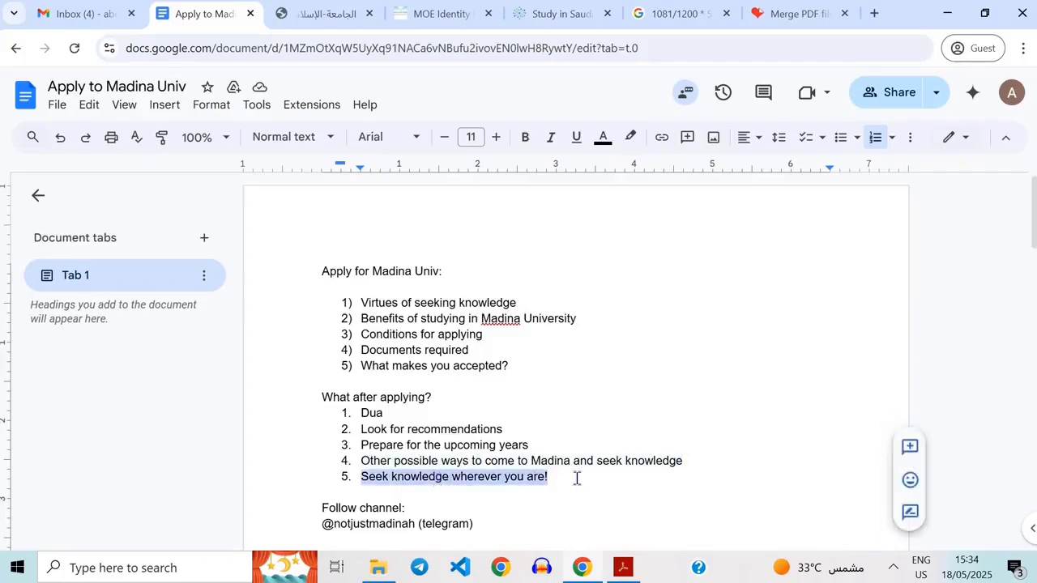
left_click(577, 478)
double_click(475, 478)
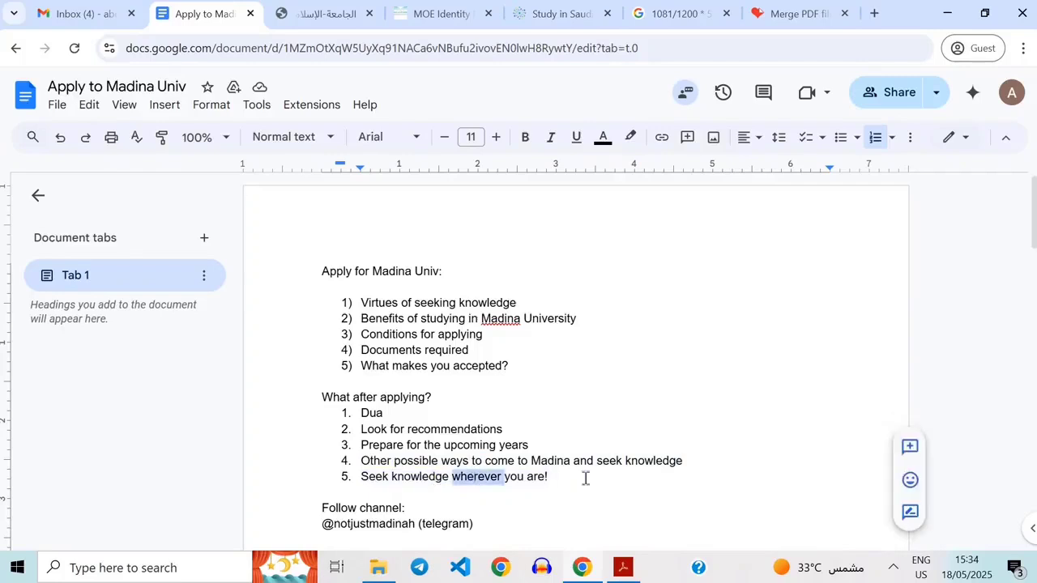
left_click(556, 477)
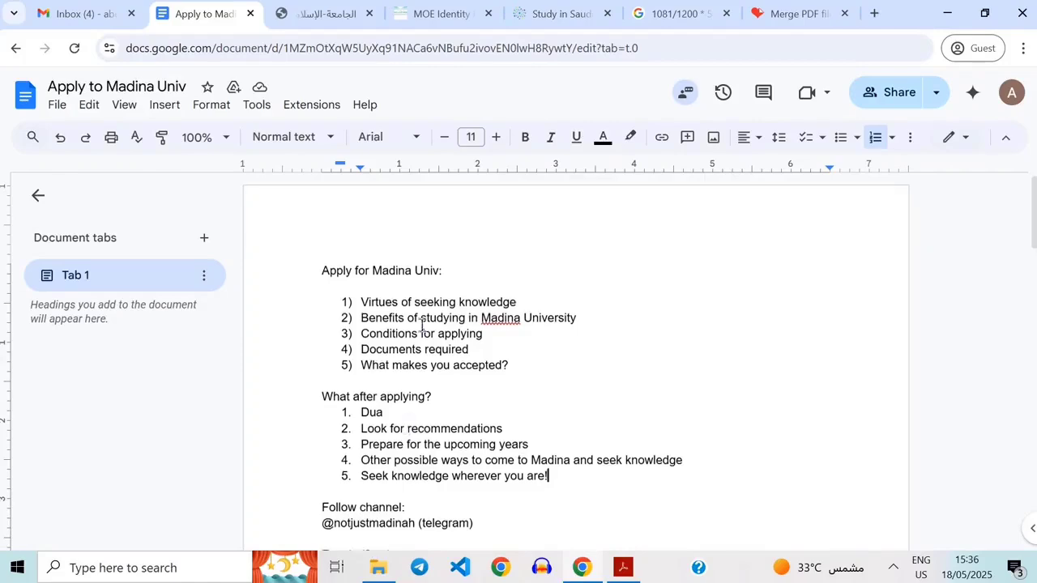
Scroll to the end of the document and select the Telegram channel handle under Follow channel.
scroll(538, 371, "down", 1)
scroll(649, 437, "up", 1)
scroll(661, 447, "down", 2)
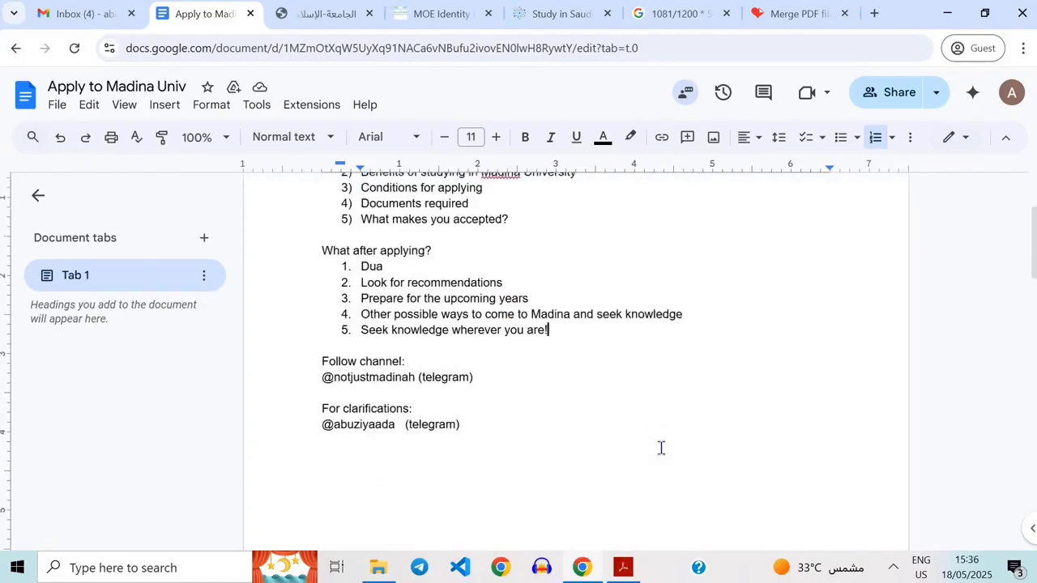
scroll(597, 320, "up", 1)
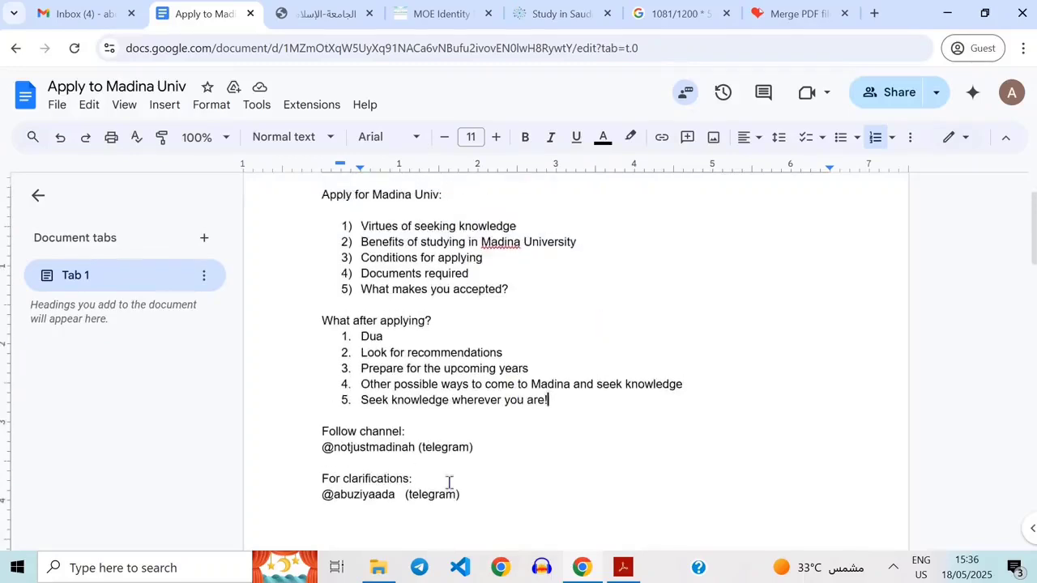
double_click(387, 447)
left_click(520, 454)
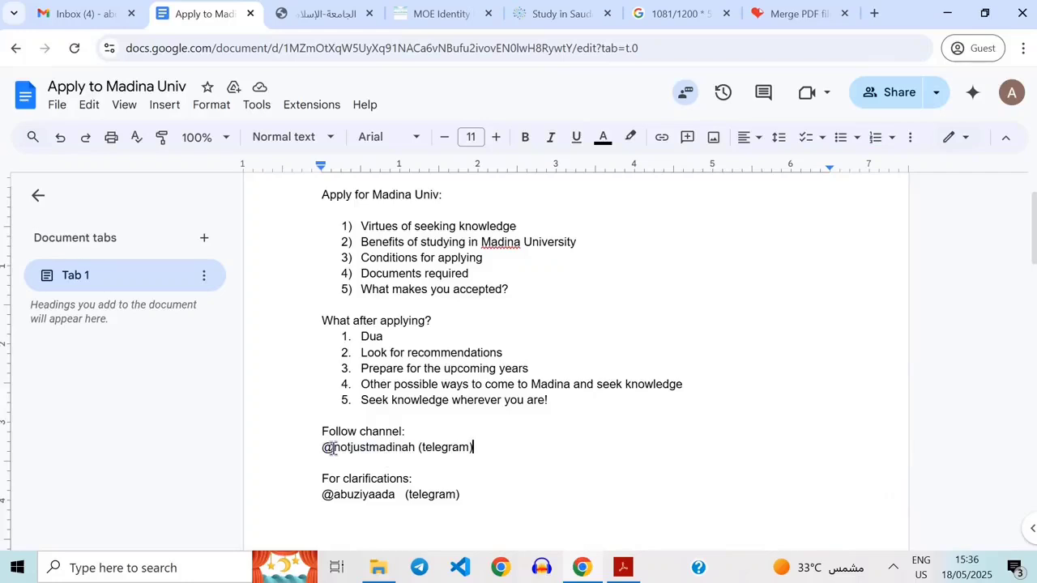
left_click_drag(332, 449, 418, 450)
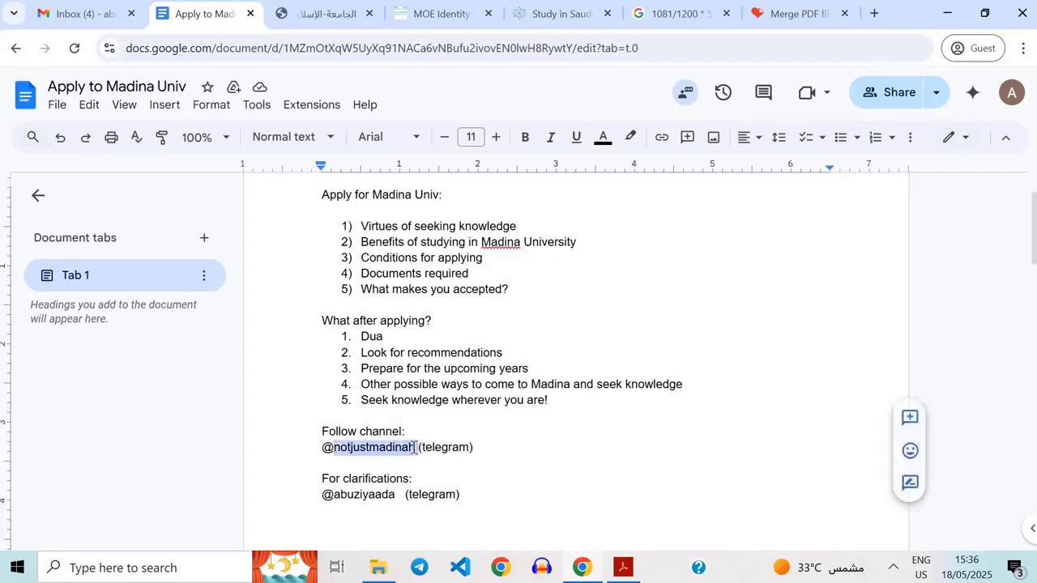
Highlight the Telegram channel handle and its '(telegram)' label under Follow channel.
key("Right")
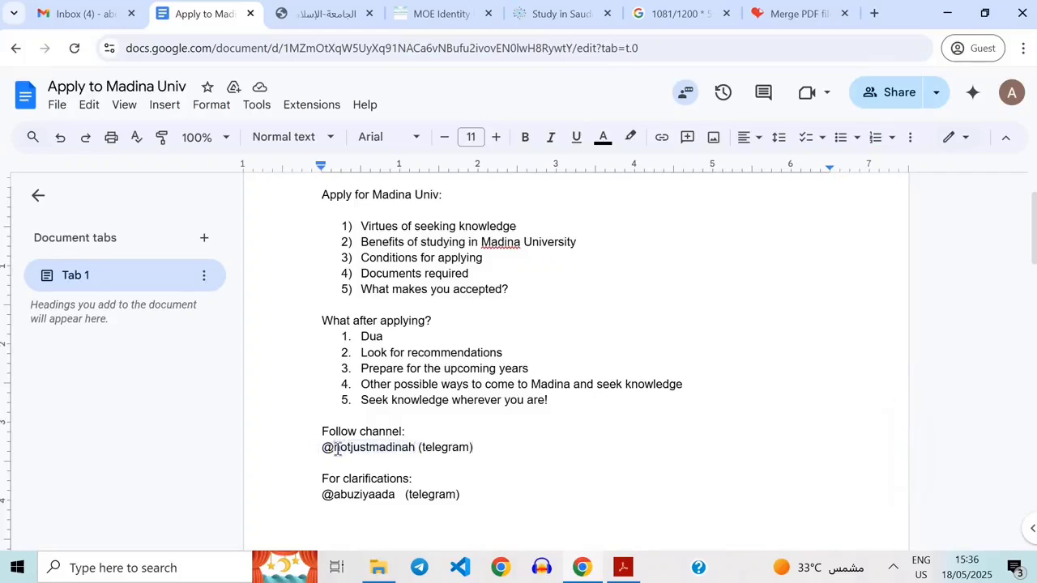
left_click_drag(322, 448, 416, 447)
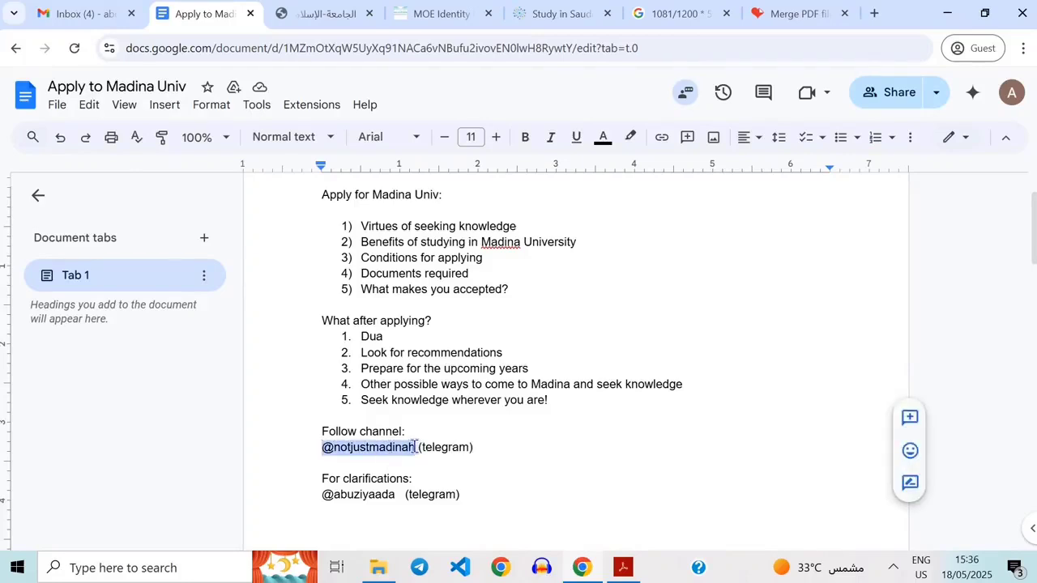
left_click(416, 447)
double_click(369, 447)
double_click(444, 454)
double_click(380, 436)
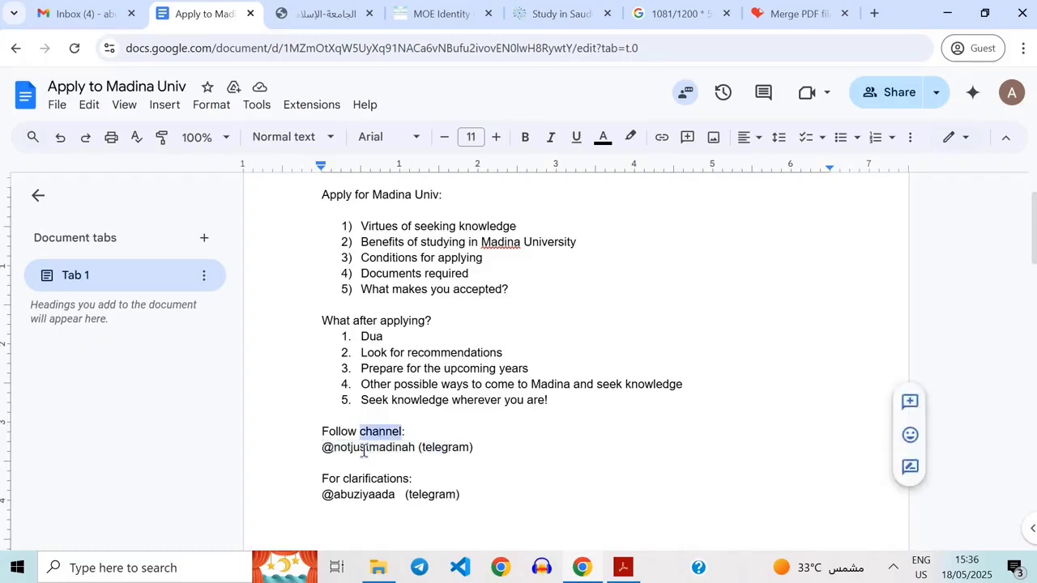
double_click(373, 447)
left_click(446, 448)
double_click(446, 448)
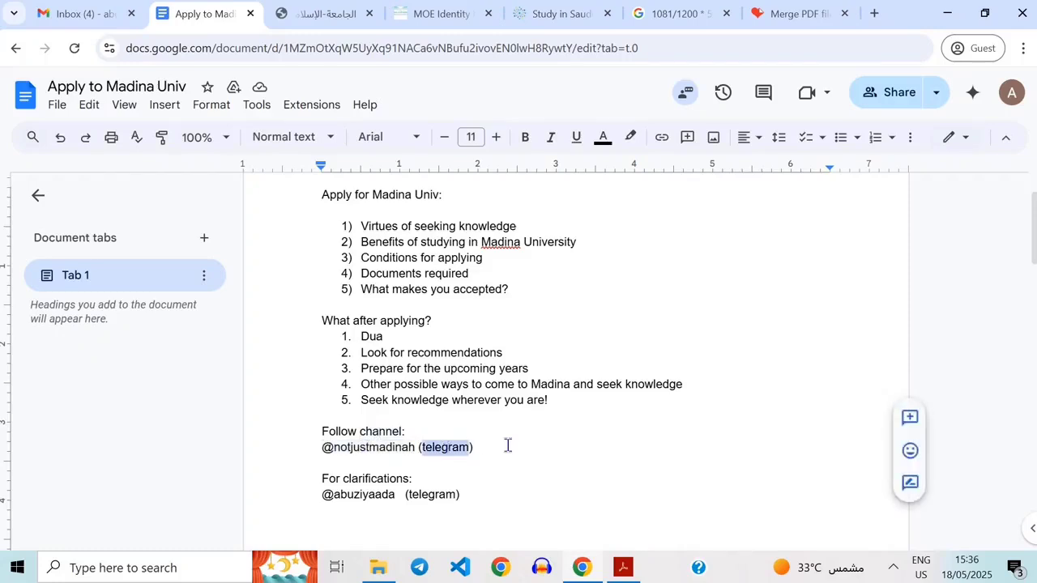
left_click(508, 445)
double_click(461, 447)
left_click(508, 446)
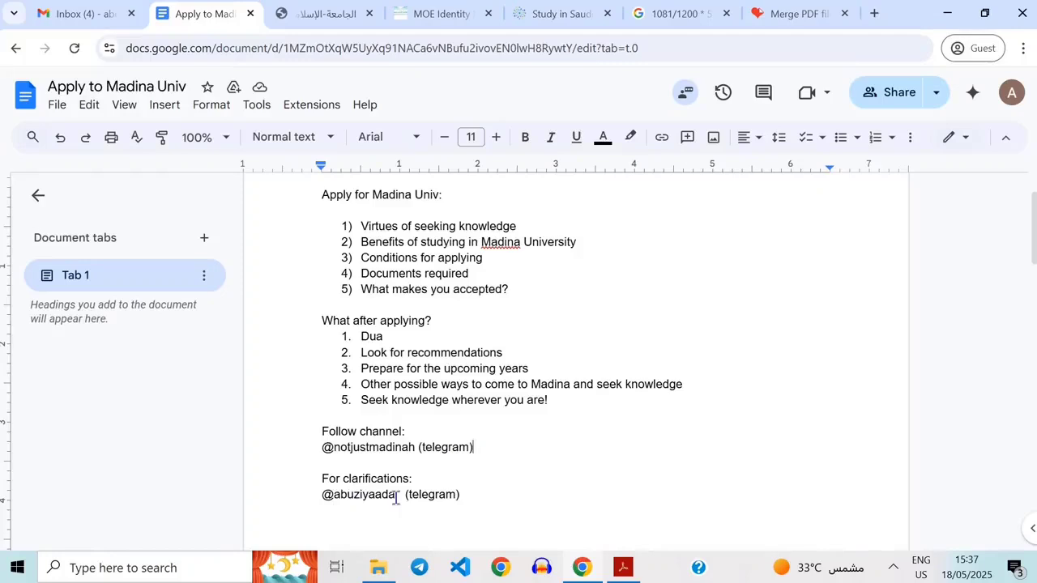
Select the Telegram contact handle and its label under For clarifications.
double_click(325, 495)
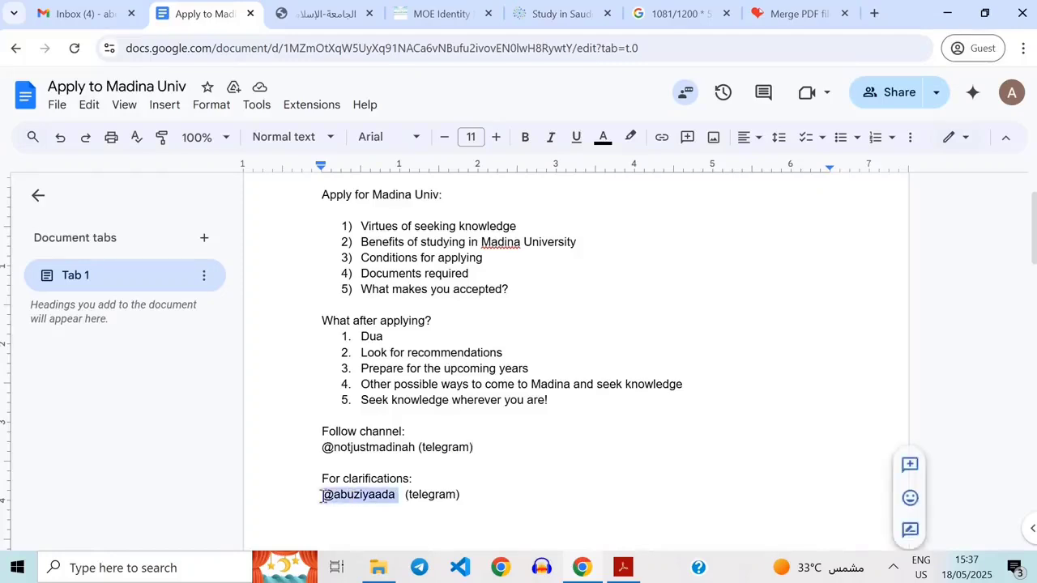
left_click(324, 495)
double_click(362, 499)
double_click(416, 499)
left_click(465, 495)
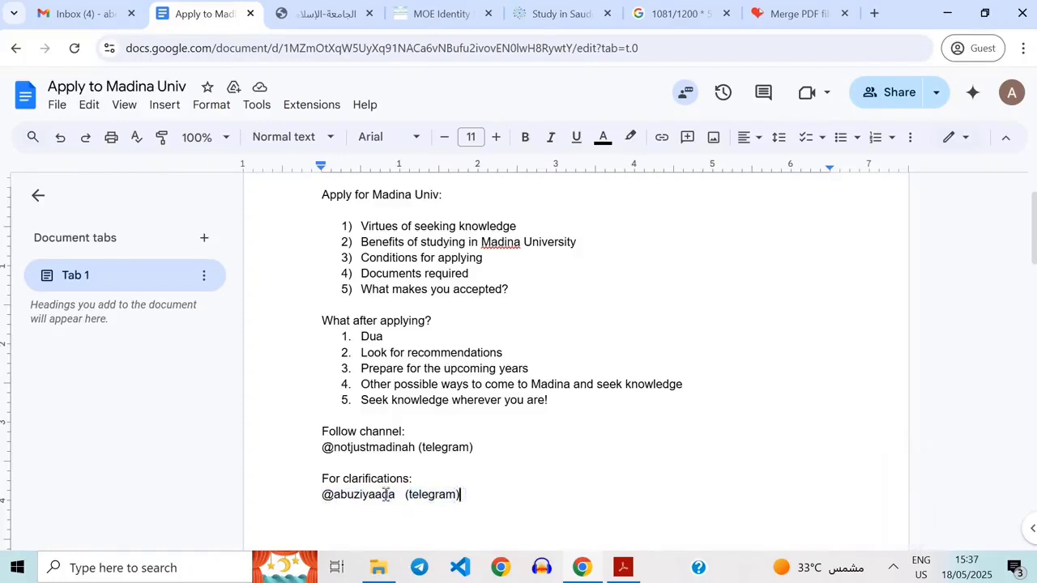
double_click(387, 496)
left_click(463, 496)
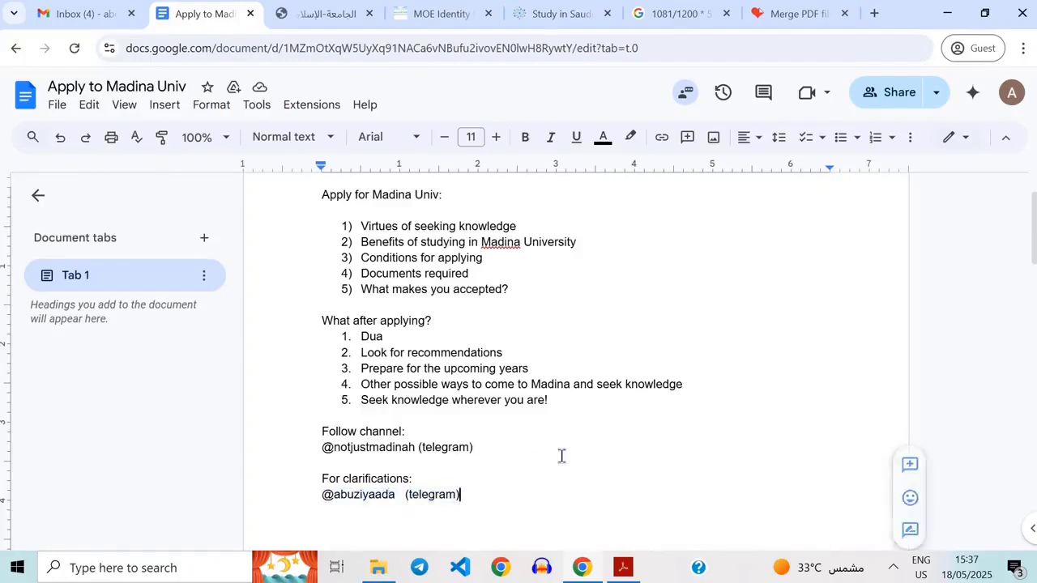
scroll(560, 456, "up", 1)
scroll(613, 364, "down", 2)
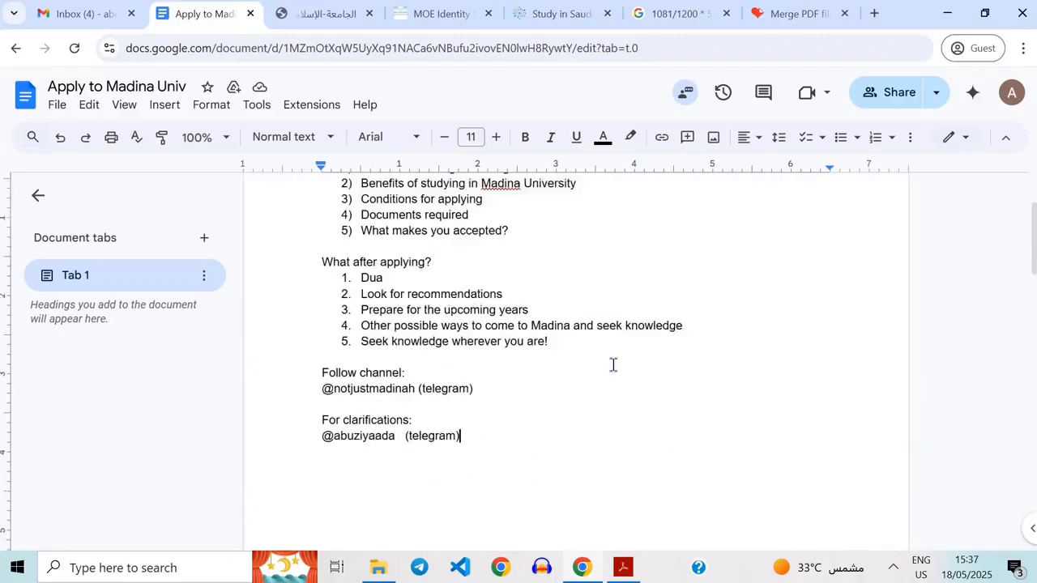
scroll(567, 476, "up", 2)
scroll(613, 354, "down", 3)
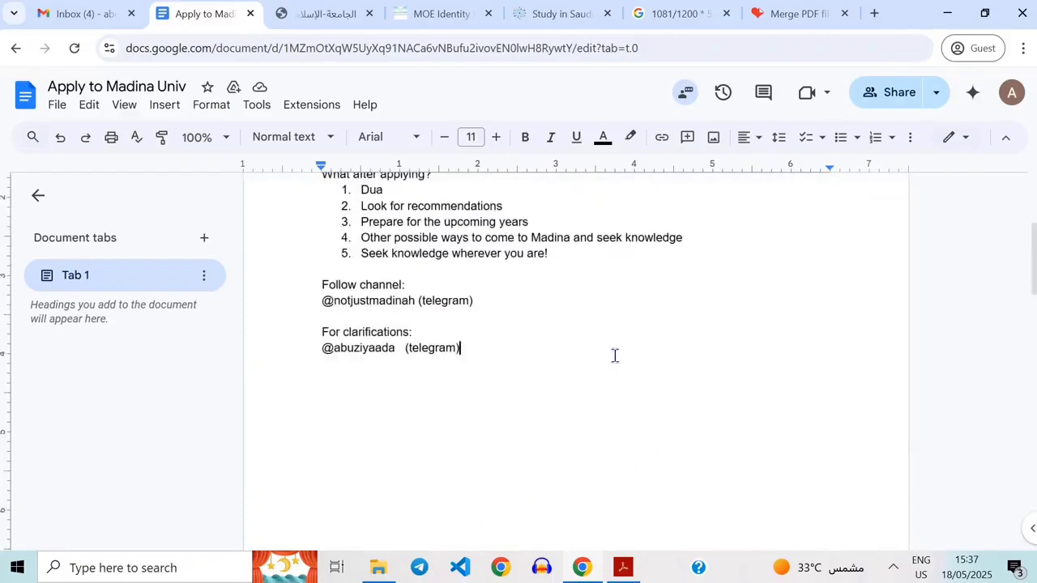
scroll(613, 354, "up", 3)
scroll(606, 370, "down", 1)
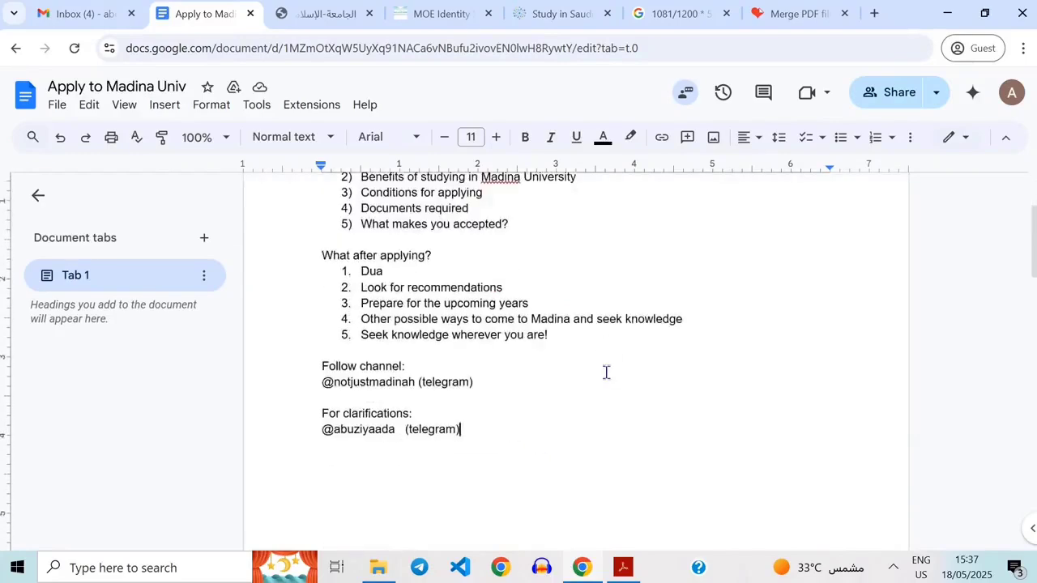
scroll(606, 371, "up", 1)
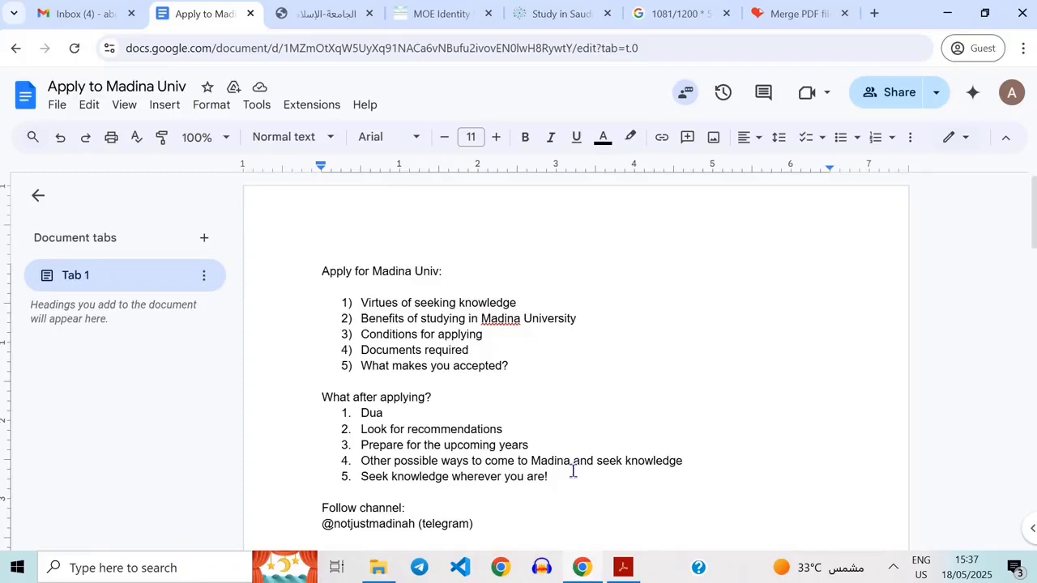
left_click(896, 570)
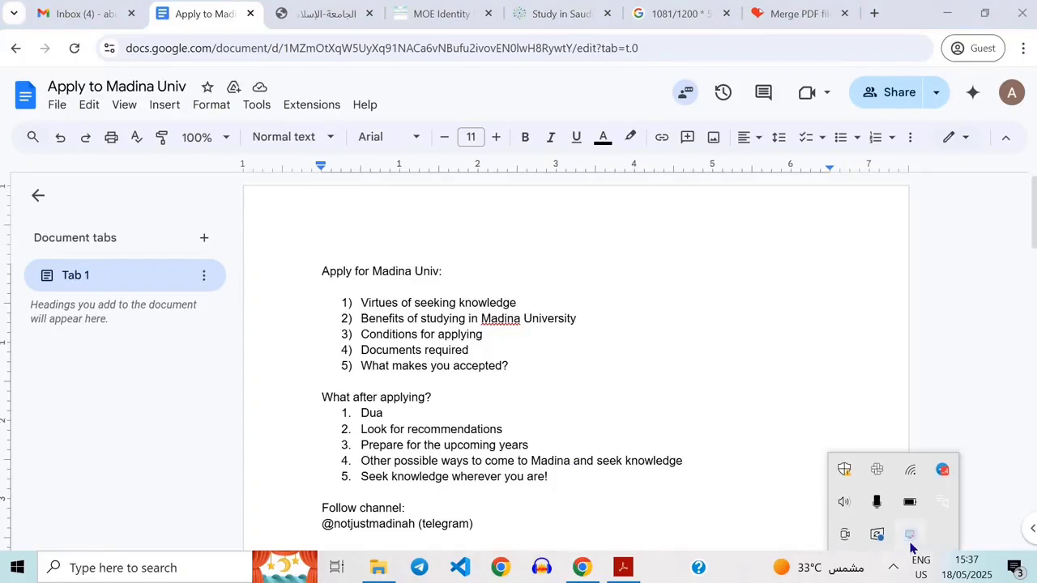
left_click(910, 538)
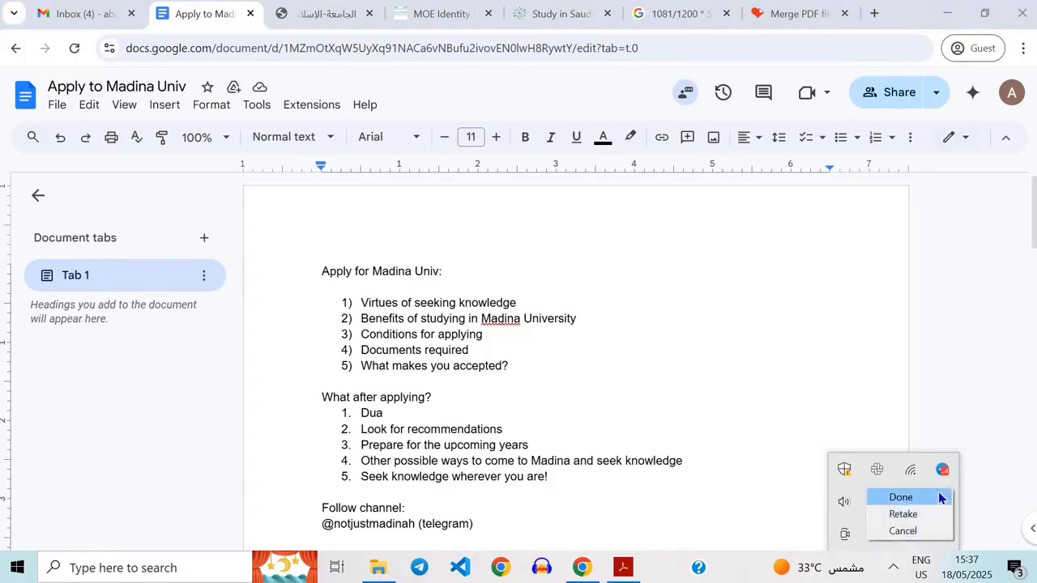